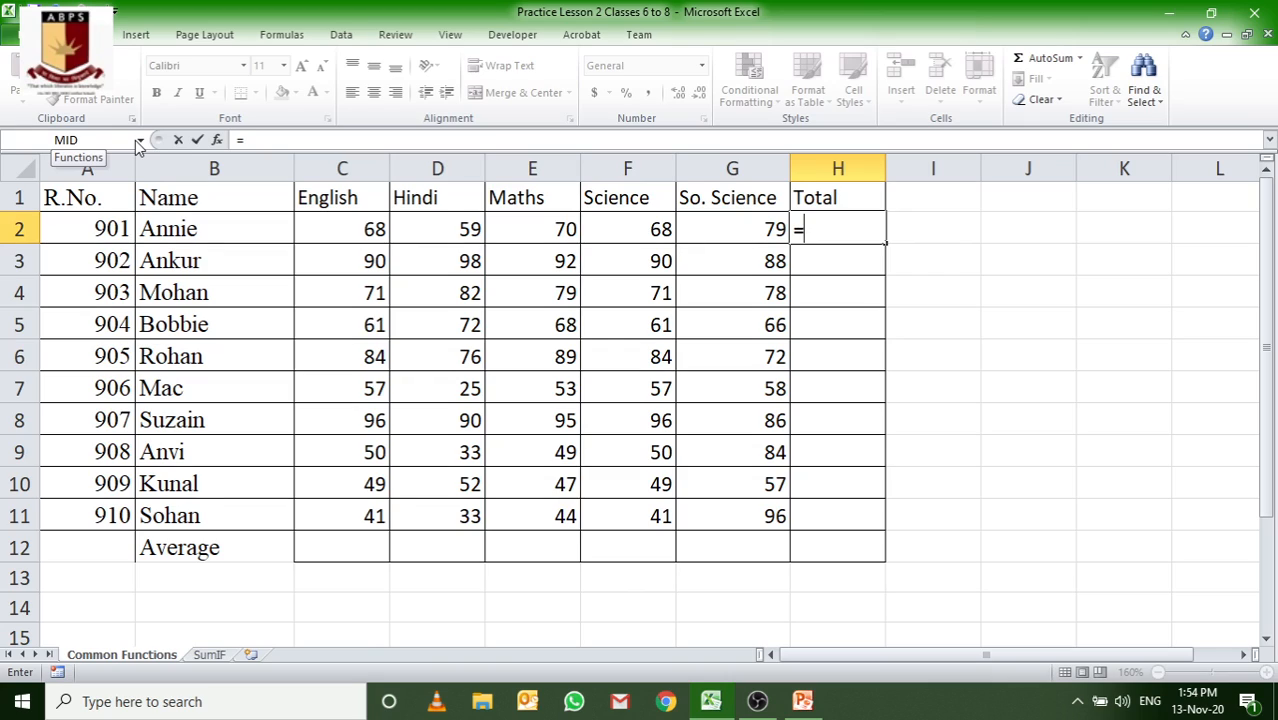
Look through the function categories in the Insert Function dialog for cell H2, leaving without inserting a function
{"action": "left_click", "coordinate": [138, 141]}
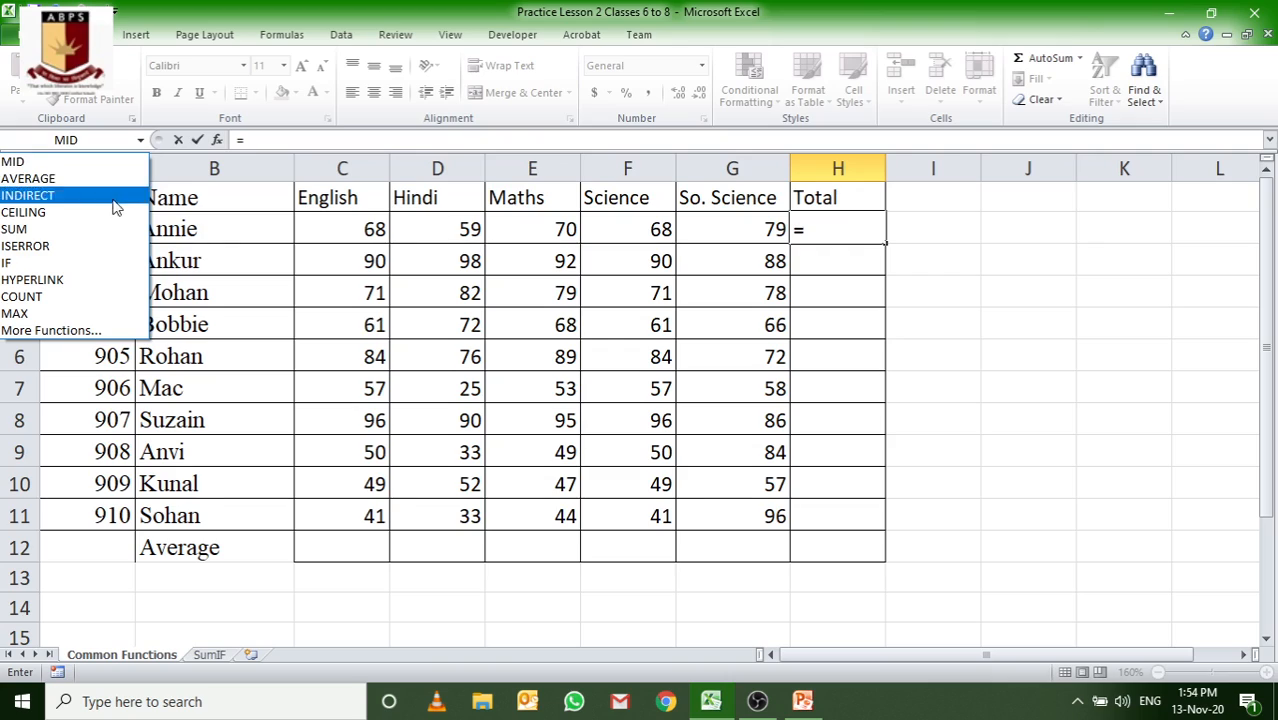
{"action": "left_click", "coordinate": [115, 335]}
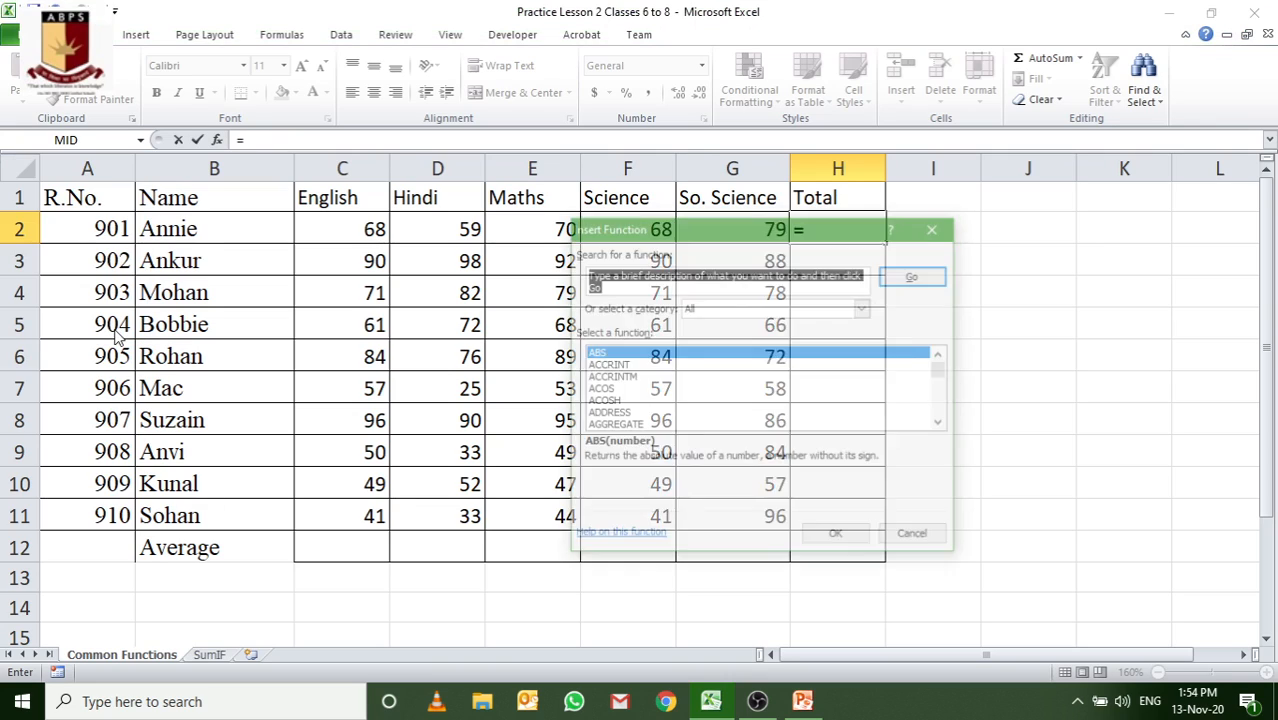
{"action": "left_click", "coordinate": [864, 307]}
{"action": "mouse_move", "coordinate": [870, 350]}
{"action": "left_mouse_down"}
{"action": "mouse_move", "coordinate": [862, 395]}
{"action": "mouse_move", "coordinate": [892, 390]}
{"action": "mouse_move", "coordinate": [870, 350]}
{"action": "mouse_move", "coordinate": [866, 395]}
{"action": "mouse_move", "coordinate": [866, 345]}
{"action": "left_mouse_up"}
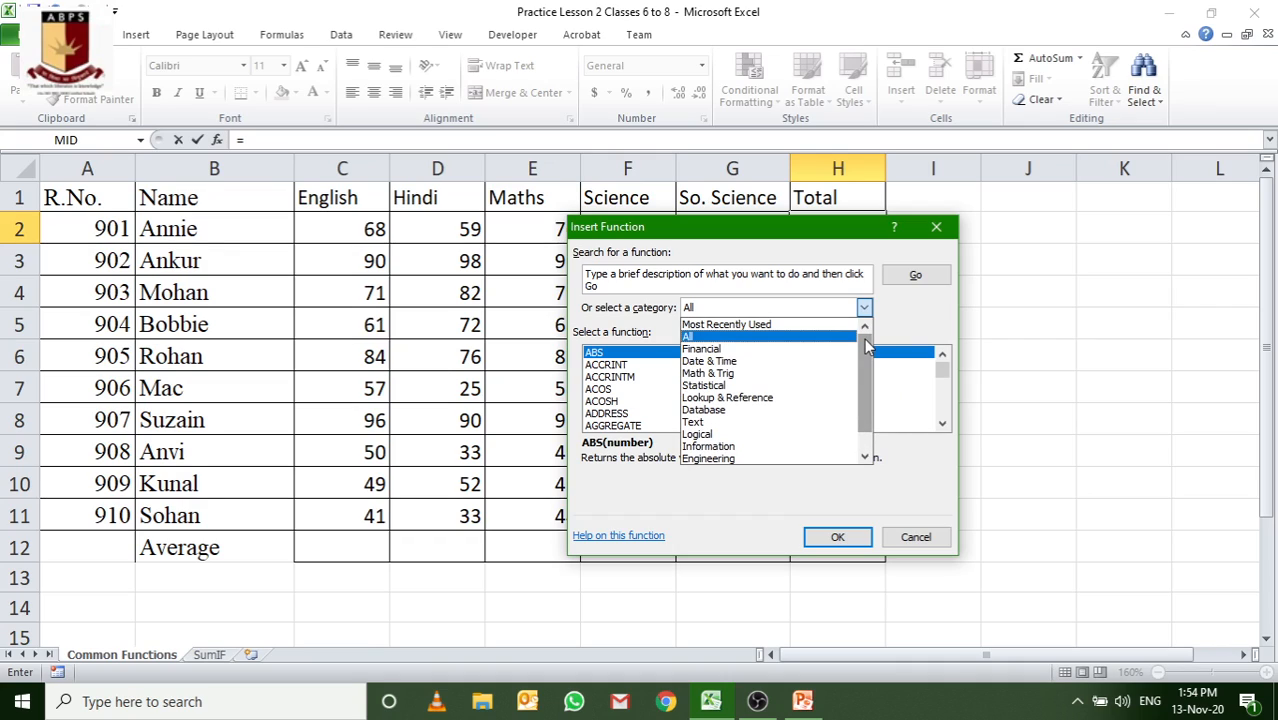
{"action": "left_click", "coordinate": [915, 538]}
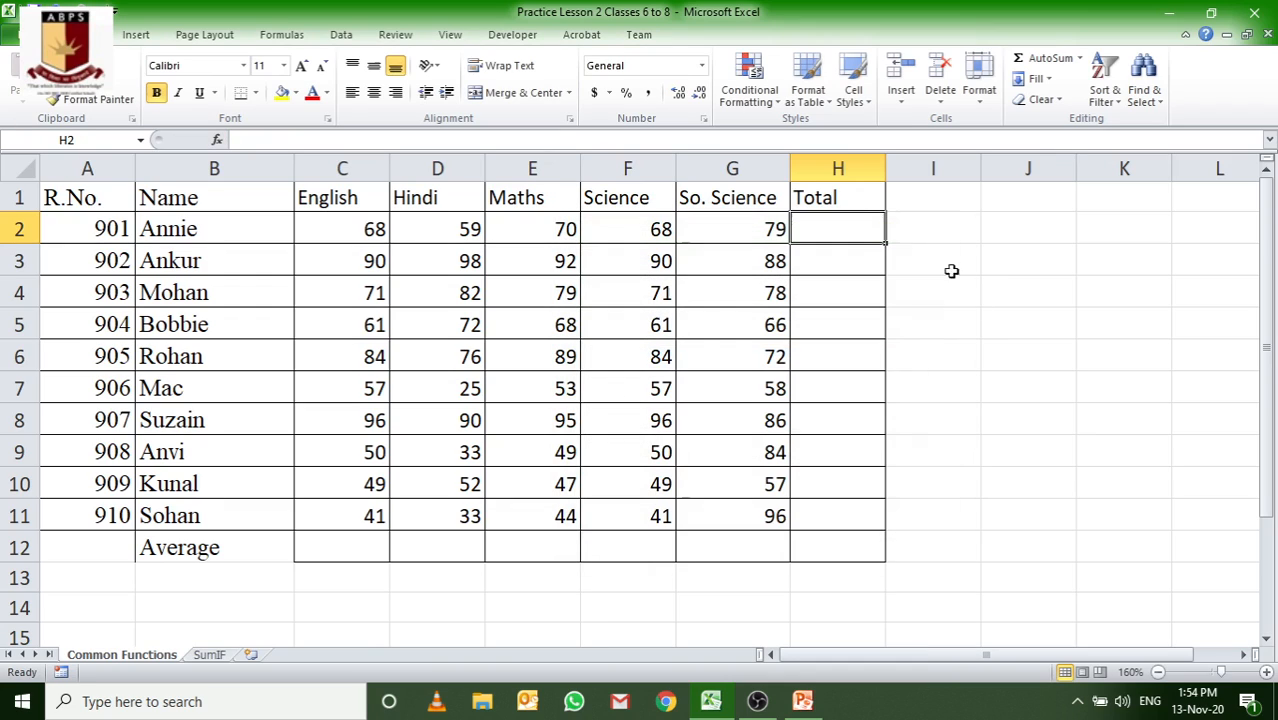
{"action": "double_click", "coordinate": [826, 229]}
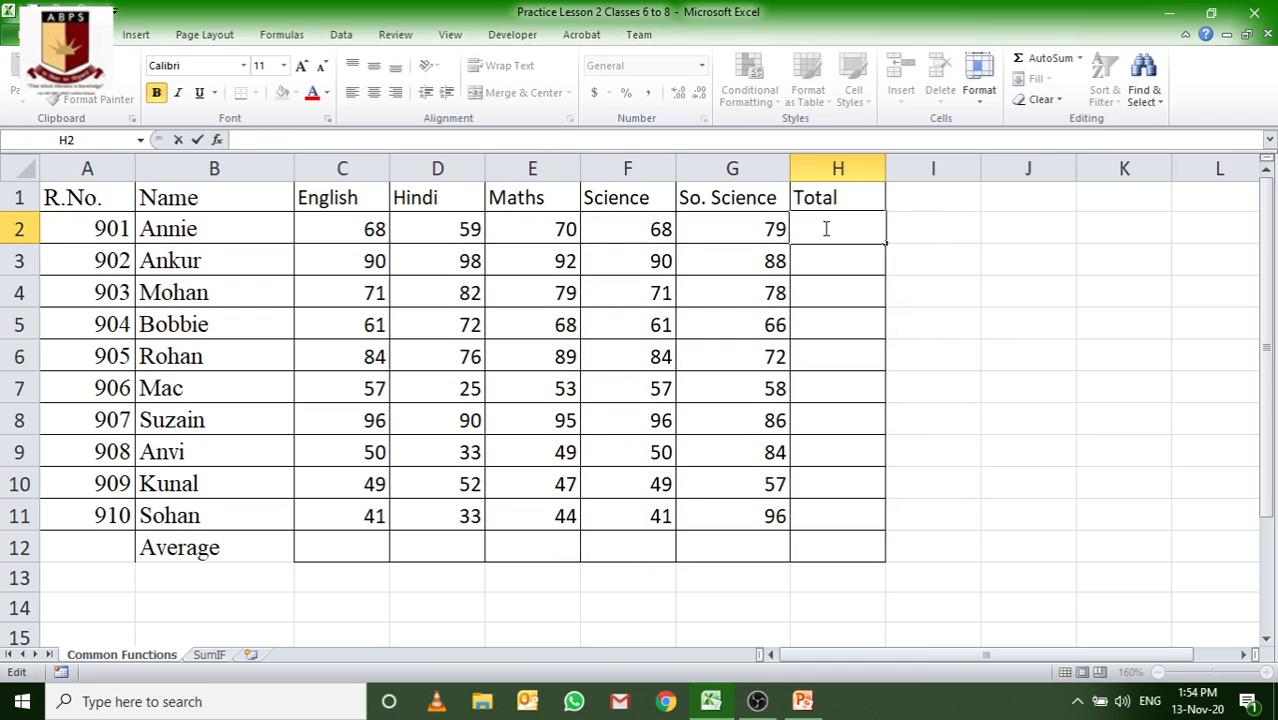
{"action": "type", "text": "="}
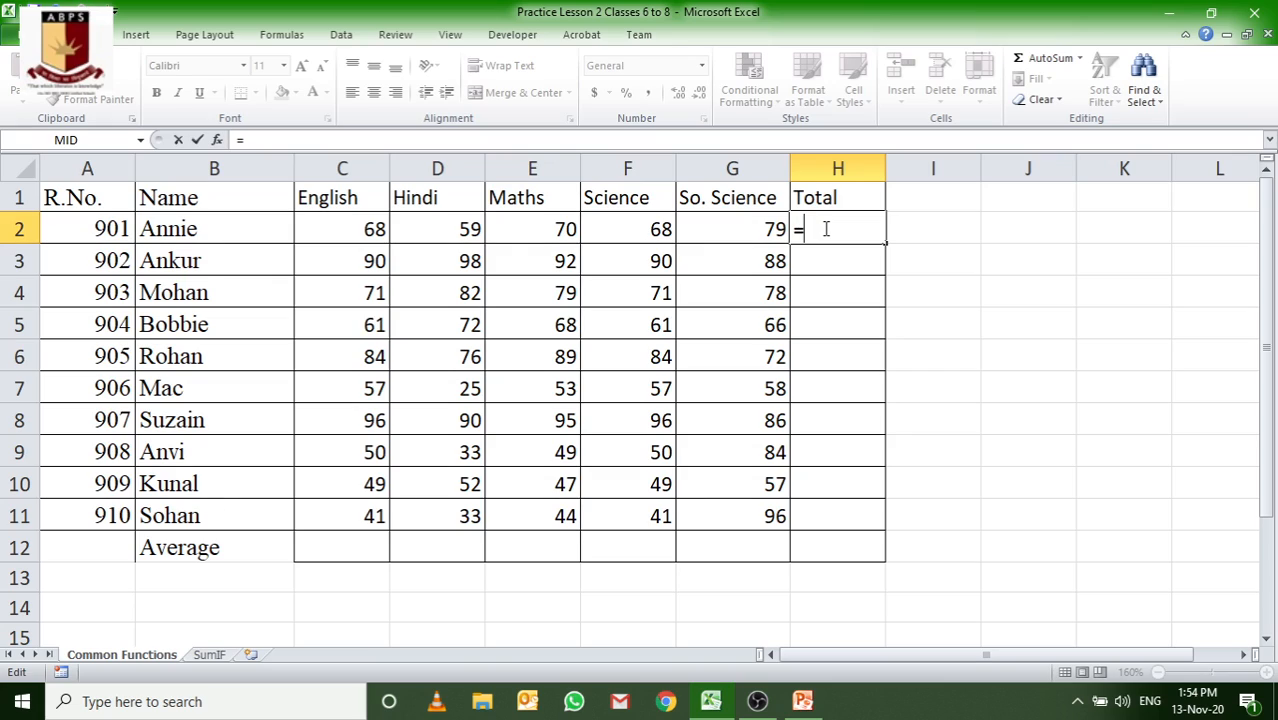
{"action": "key", "text": "BackSpace"}
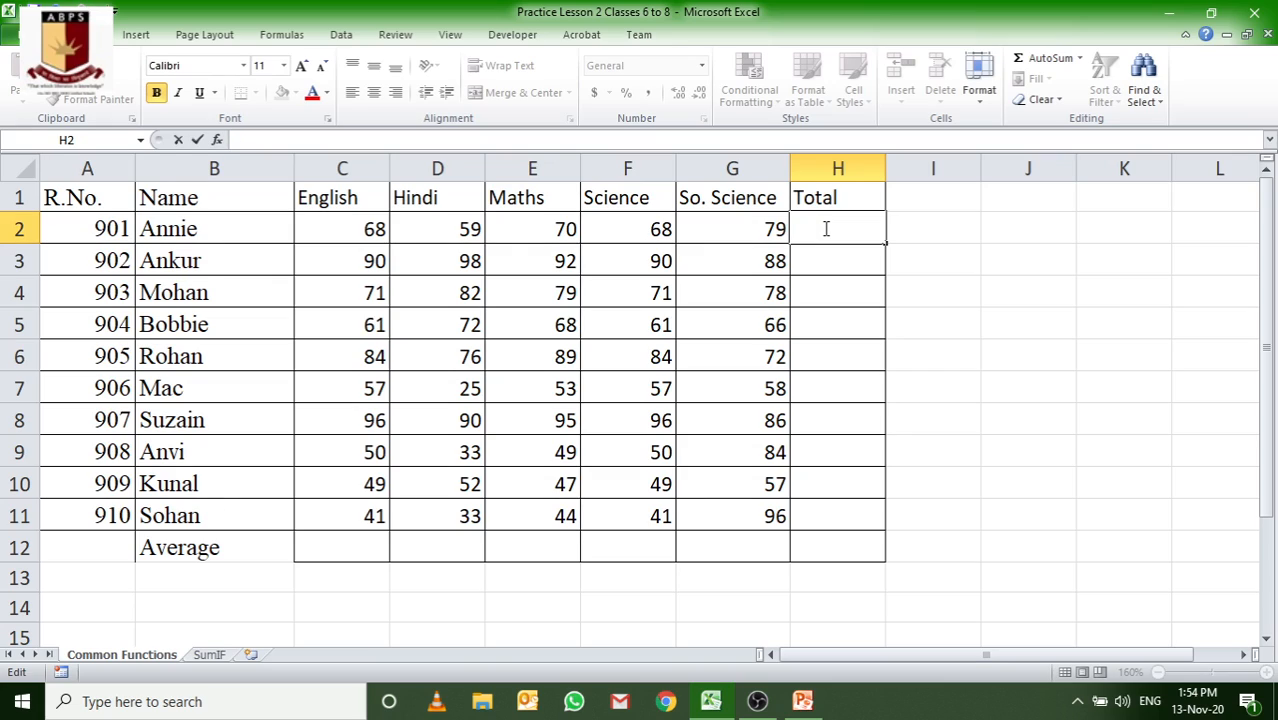
View the Insert Function dialog from the function library for cell H2, closing it without choosing a function
{"action": "left_click", "coordinate": [285, 35]}
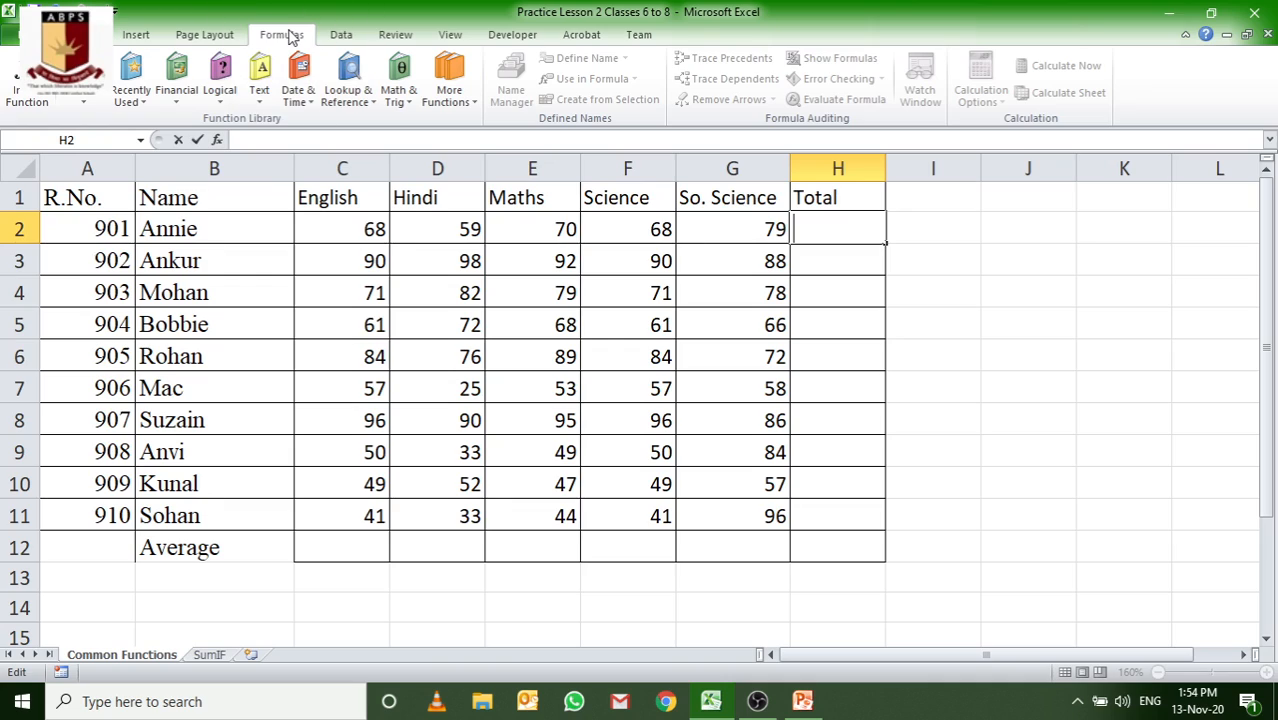
{"action": "left_click", "coordinate": [29, 98]}
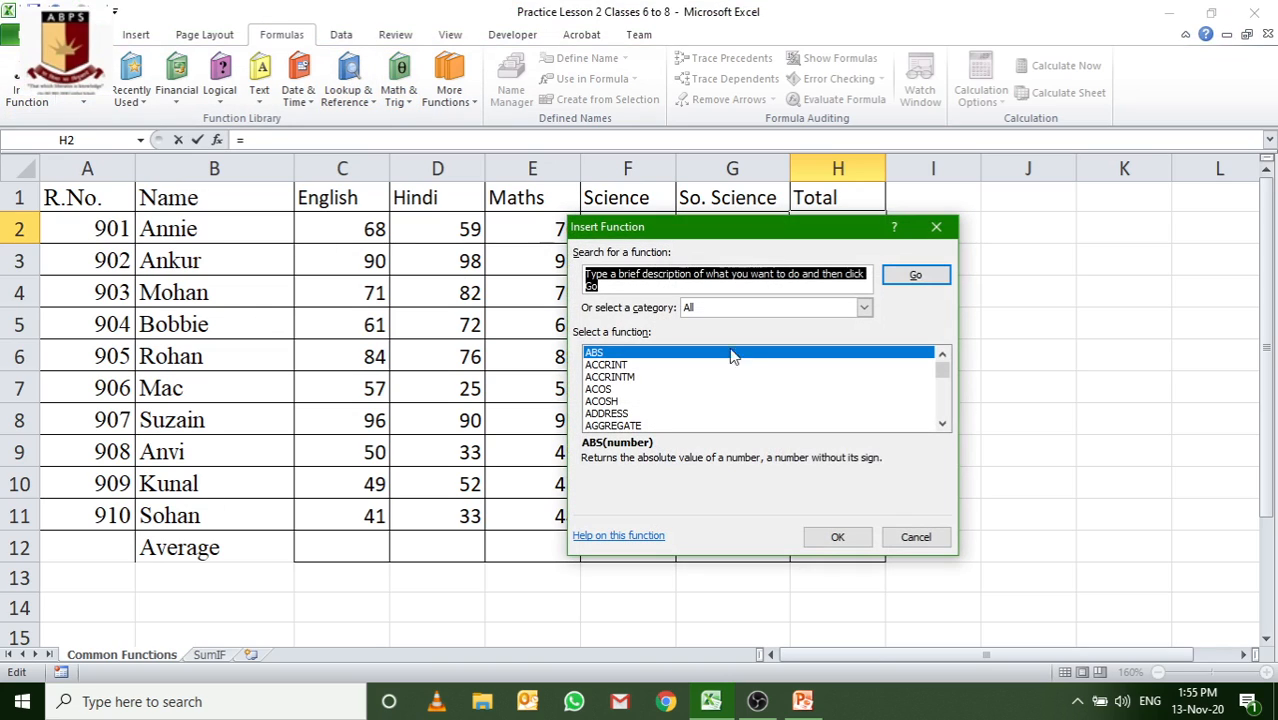
{"action": "left_click", "coordinate": [915, 537]}
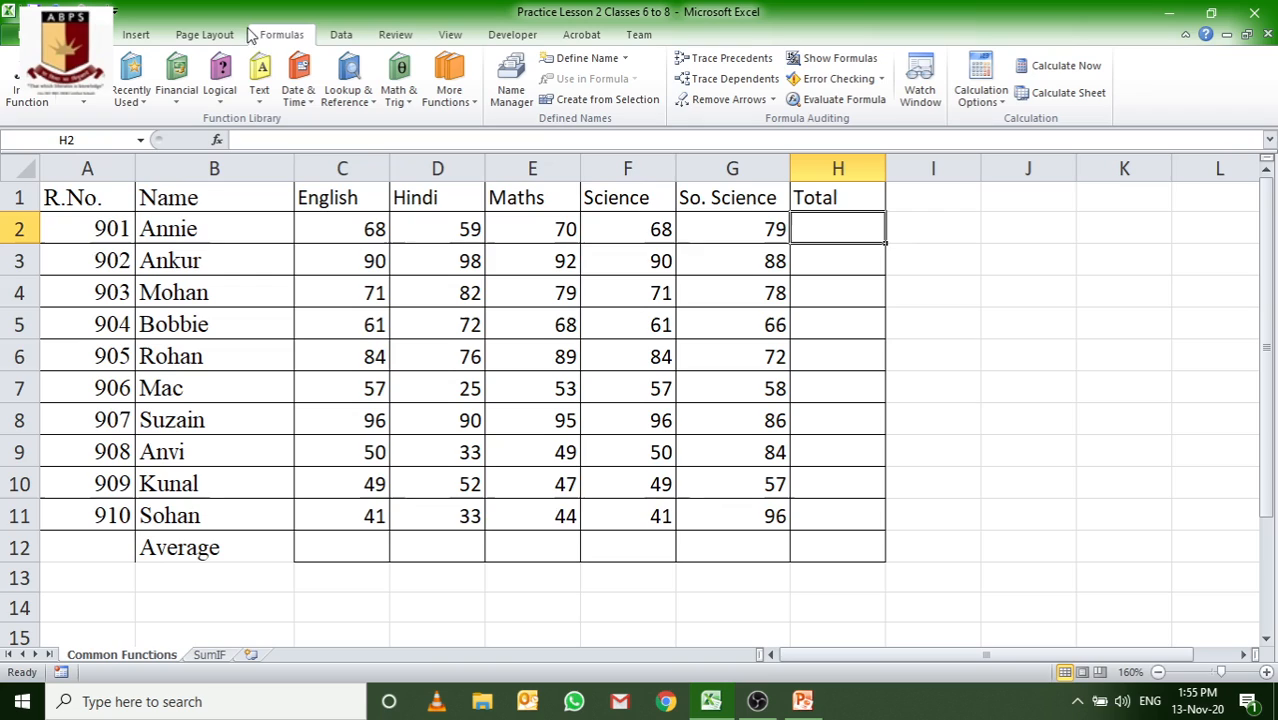
{"action": "left_click", "coordinate": [29, 98]}
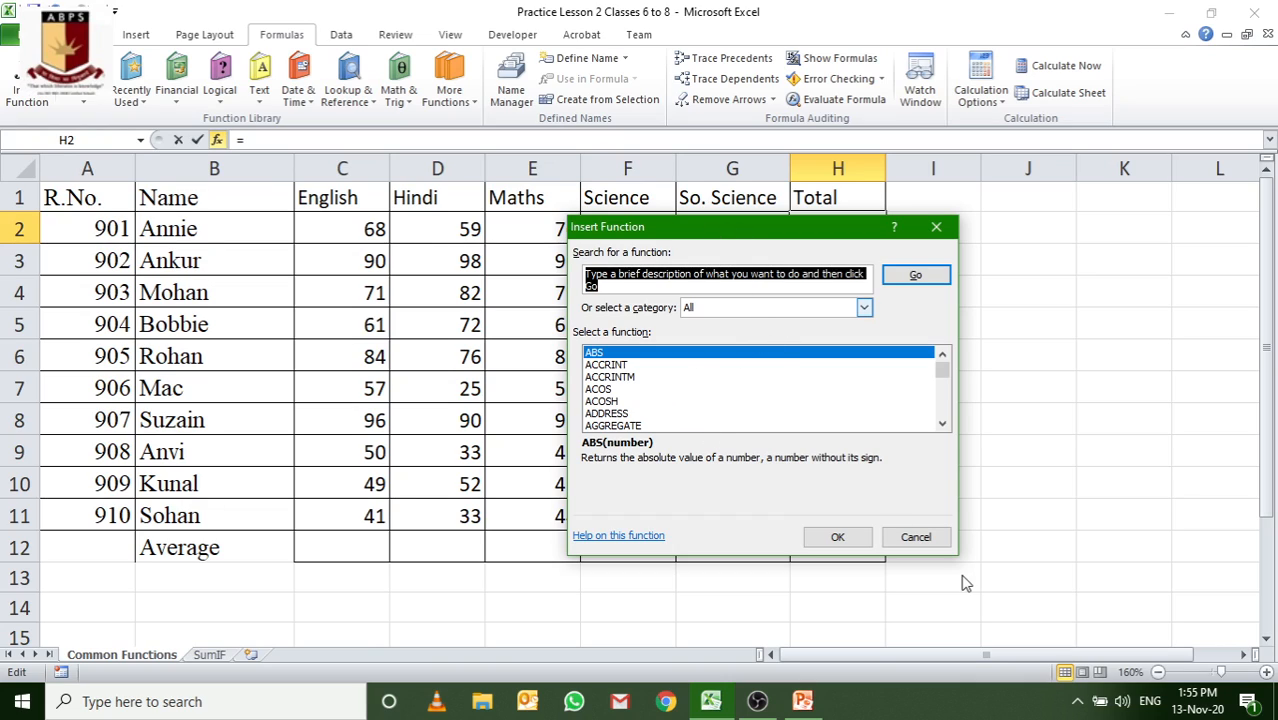
{"action": "left_click", "coordinate": [915, 537]}
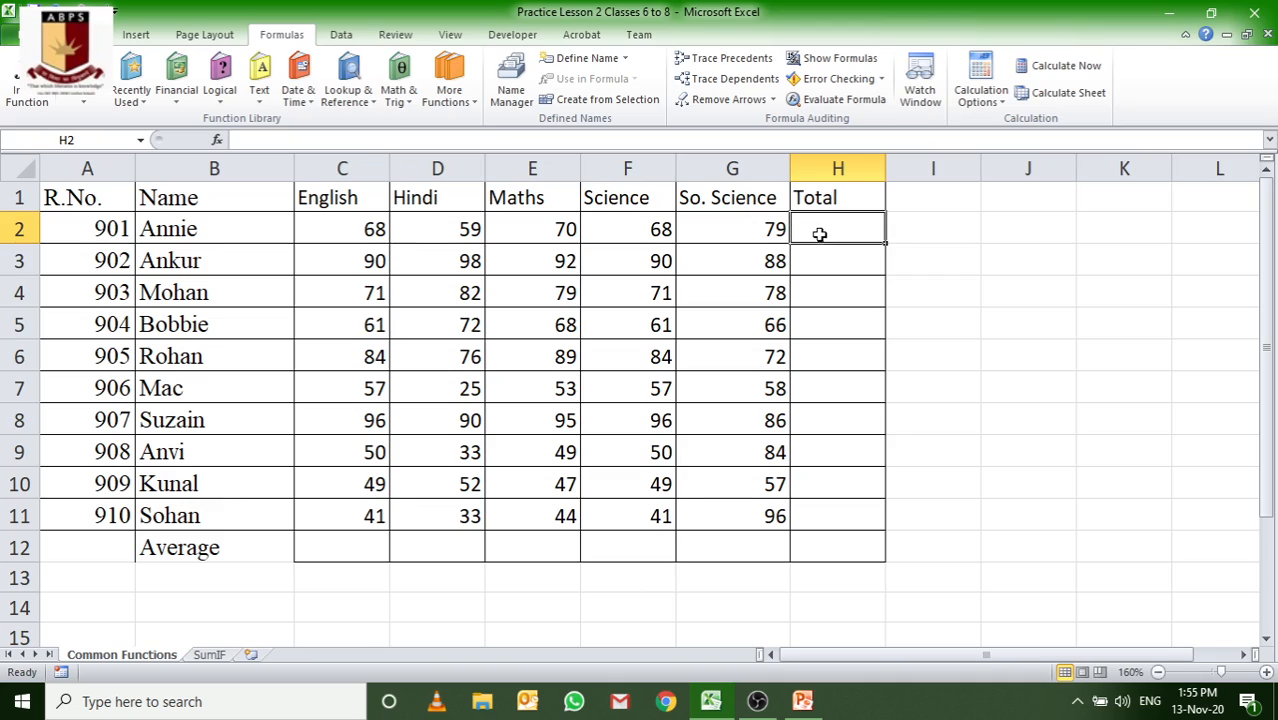
Enter the formula =SUM(C2:G2) in cell H2 to total the first student's marks
{"action": "double_click", "coordinate": [819, 233]}
{"action": "type", "text": "="}
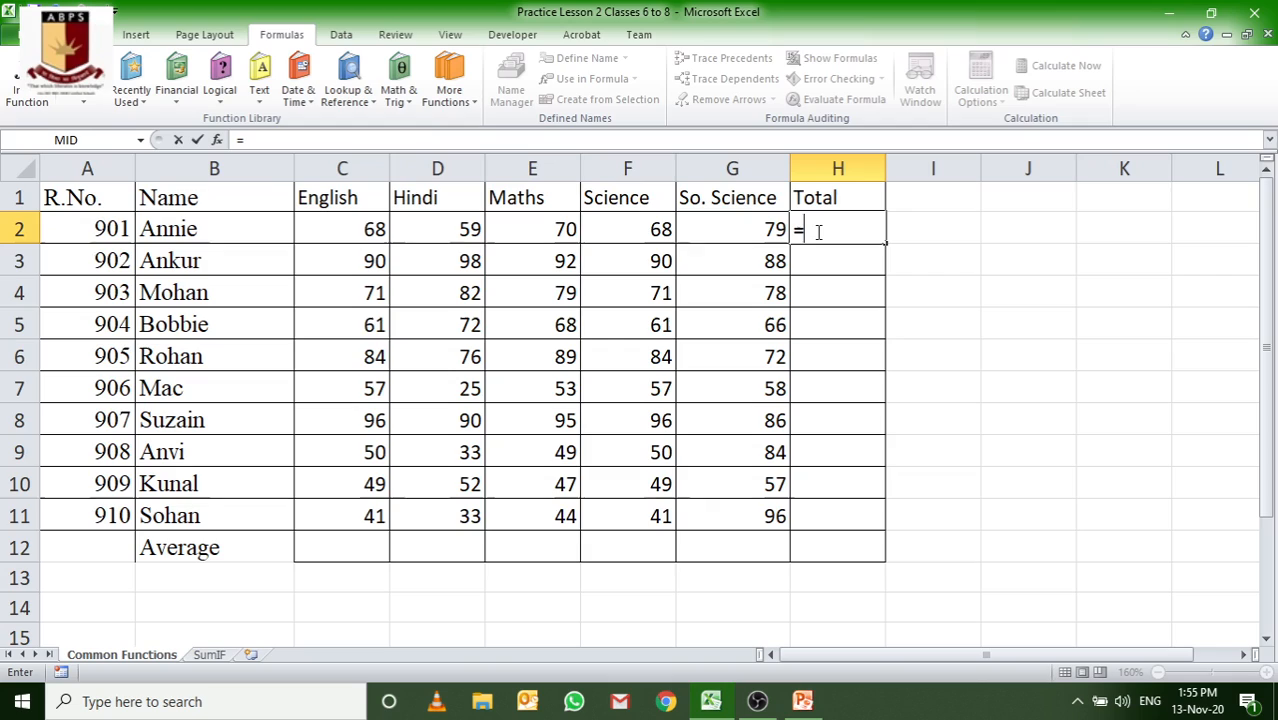
{"action": "type", "text": "sum"}
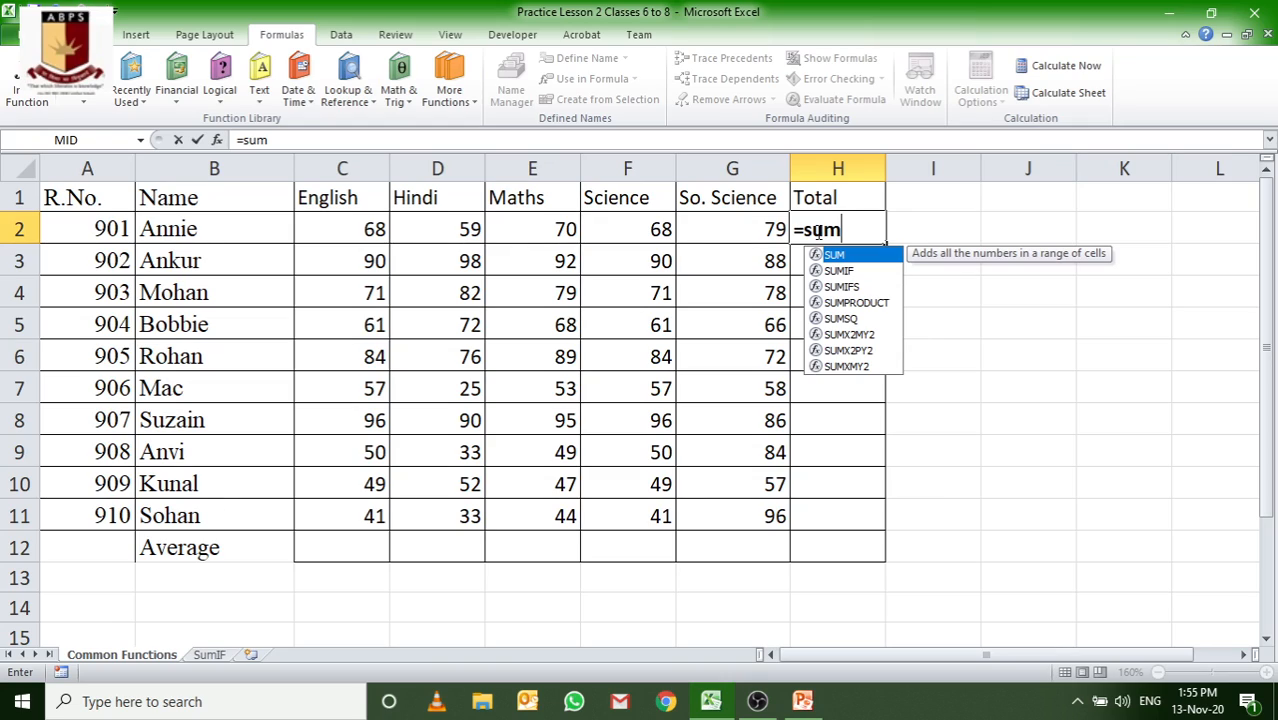
{"action": "type", "text": "("}
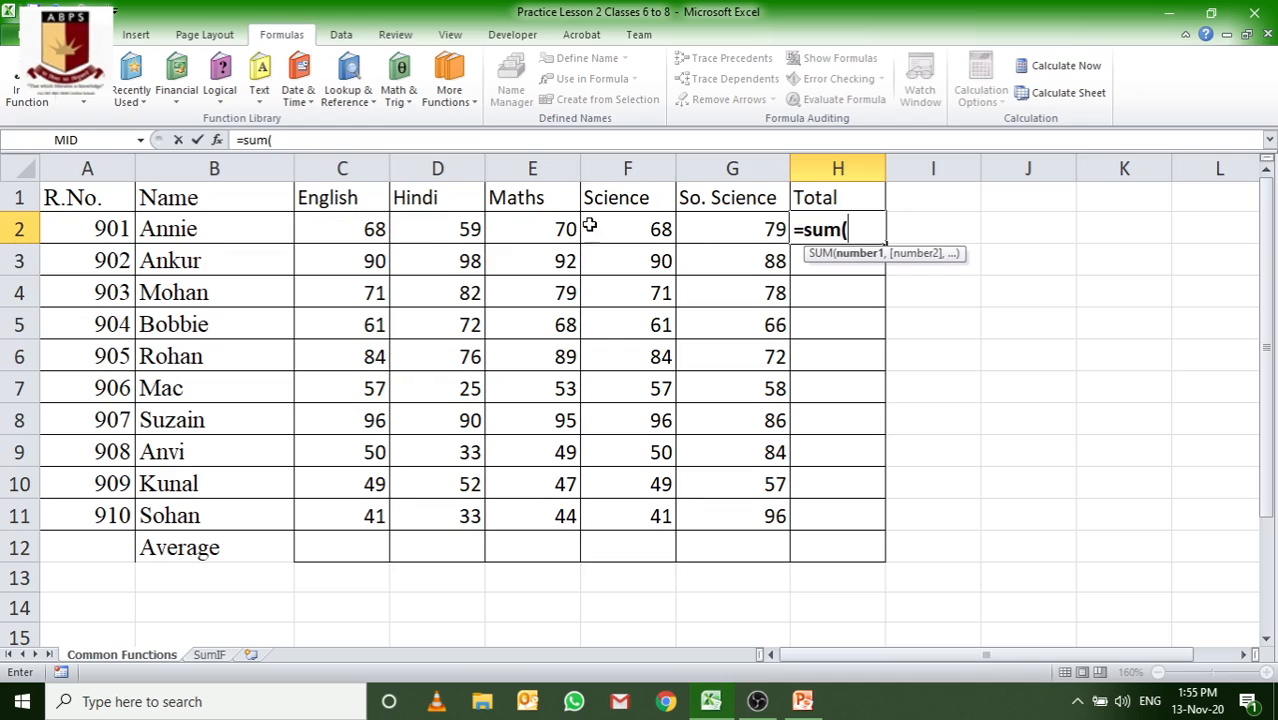
{"action": "left_click", "coordinate": [358, 233]}
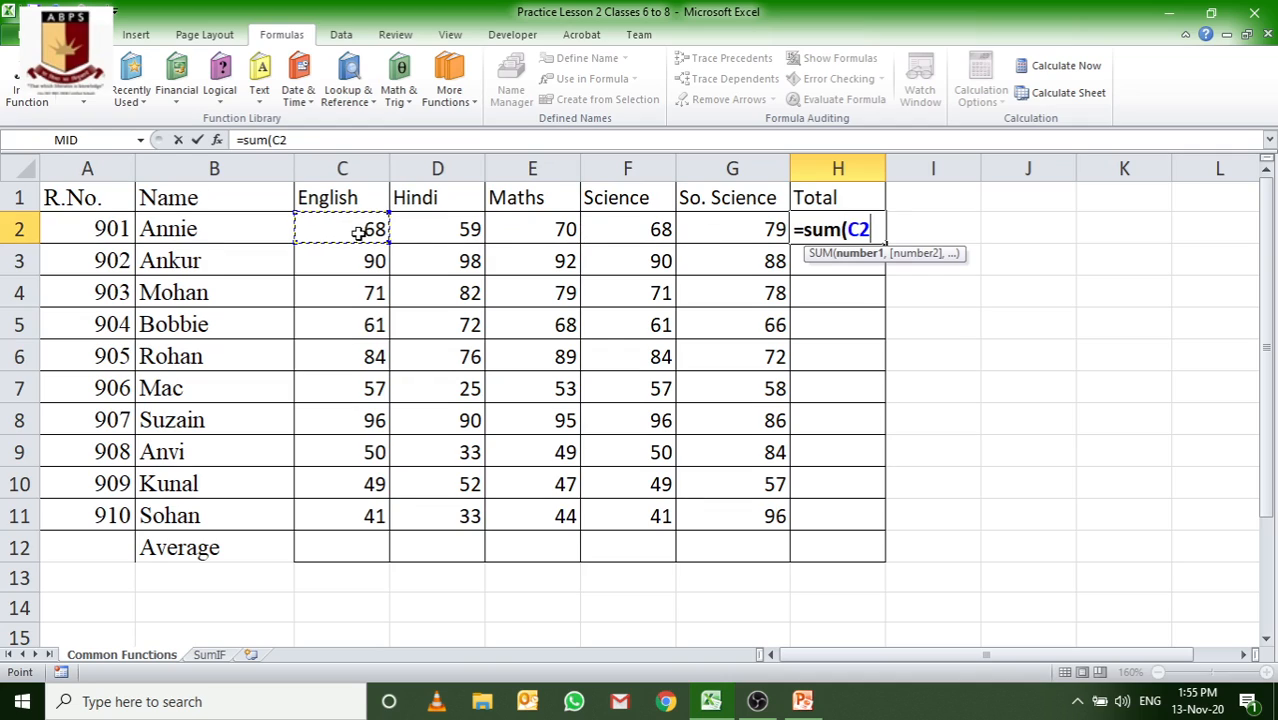
{"action": "left_click_drag", "start_coordinate": [358, 233], "coordinate": [712, 227]}
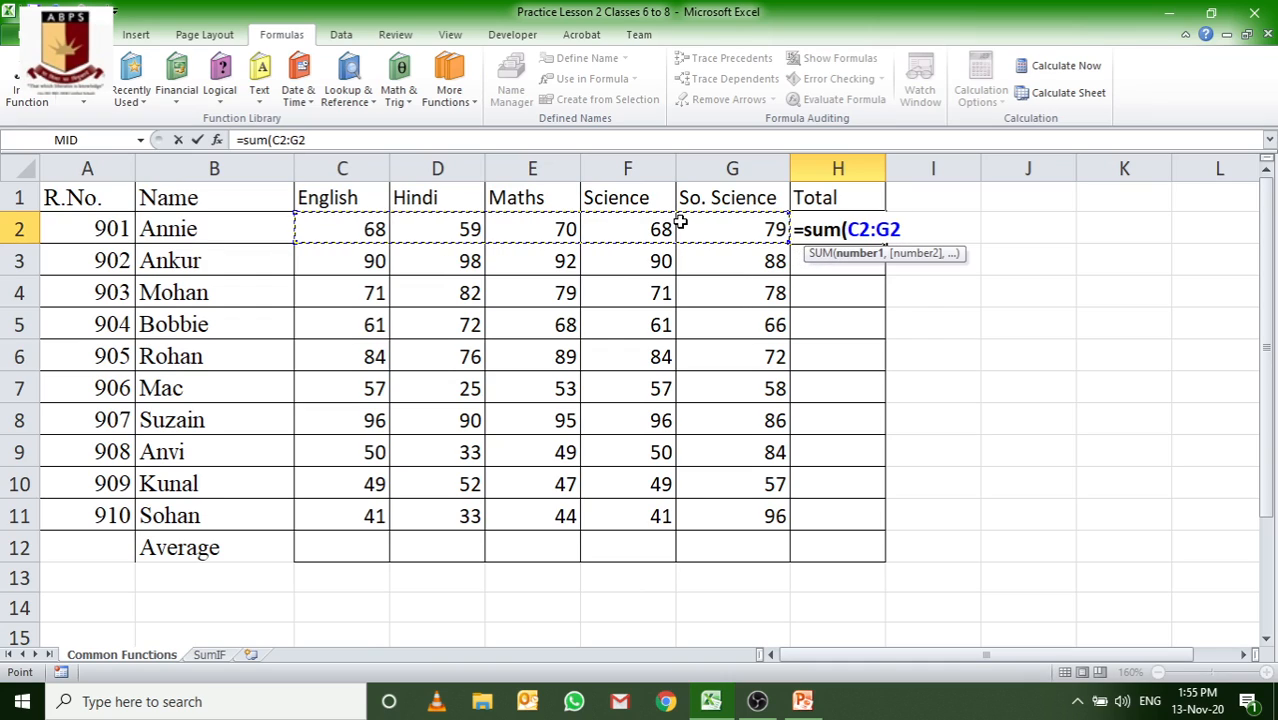
{"action": "type", "text": ")"}
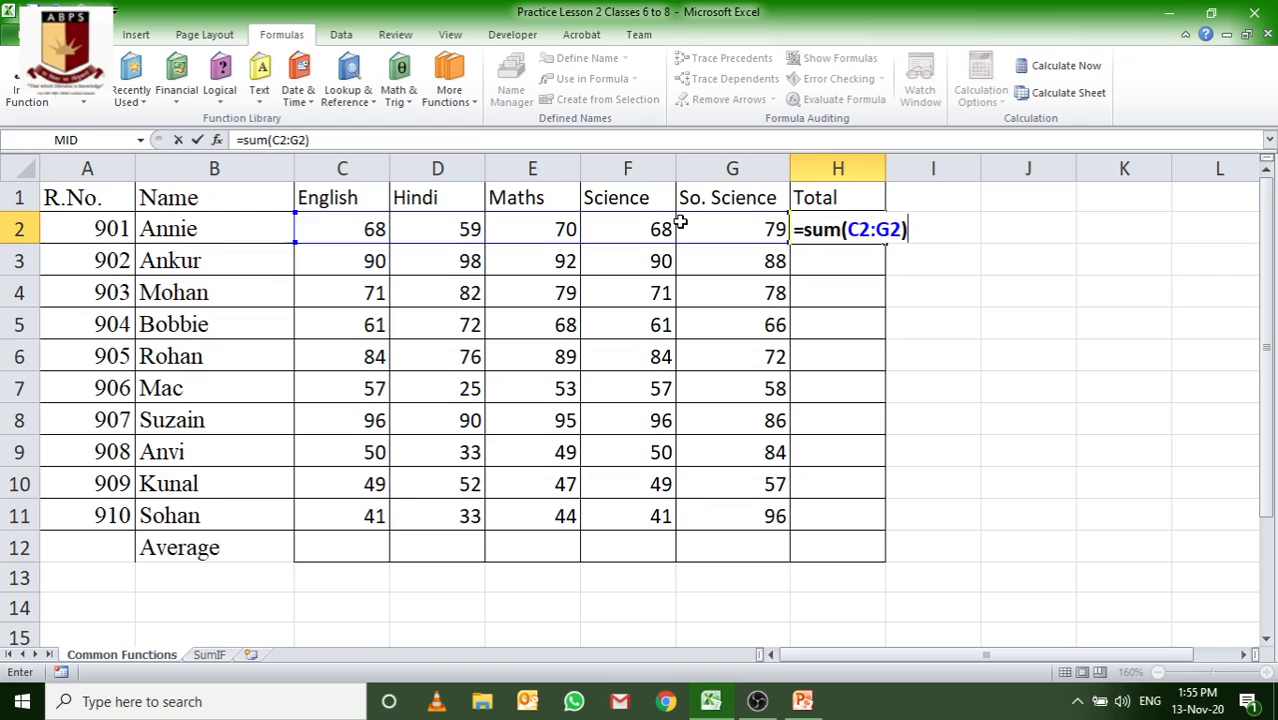
{"action": "key", "text": "Return"}
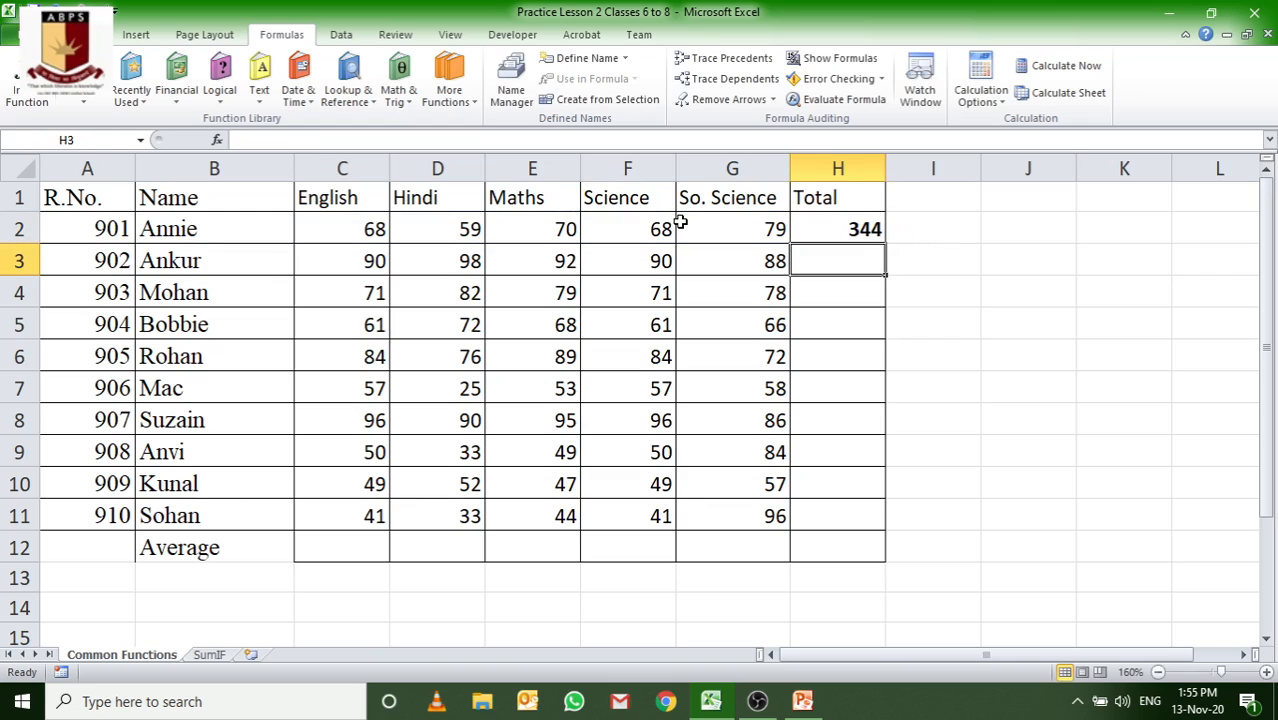
Copy the Total formula from H2 down through H11 for the remaining students
{"action": "left_click", "coordinate": [838, 231]}
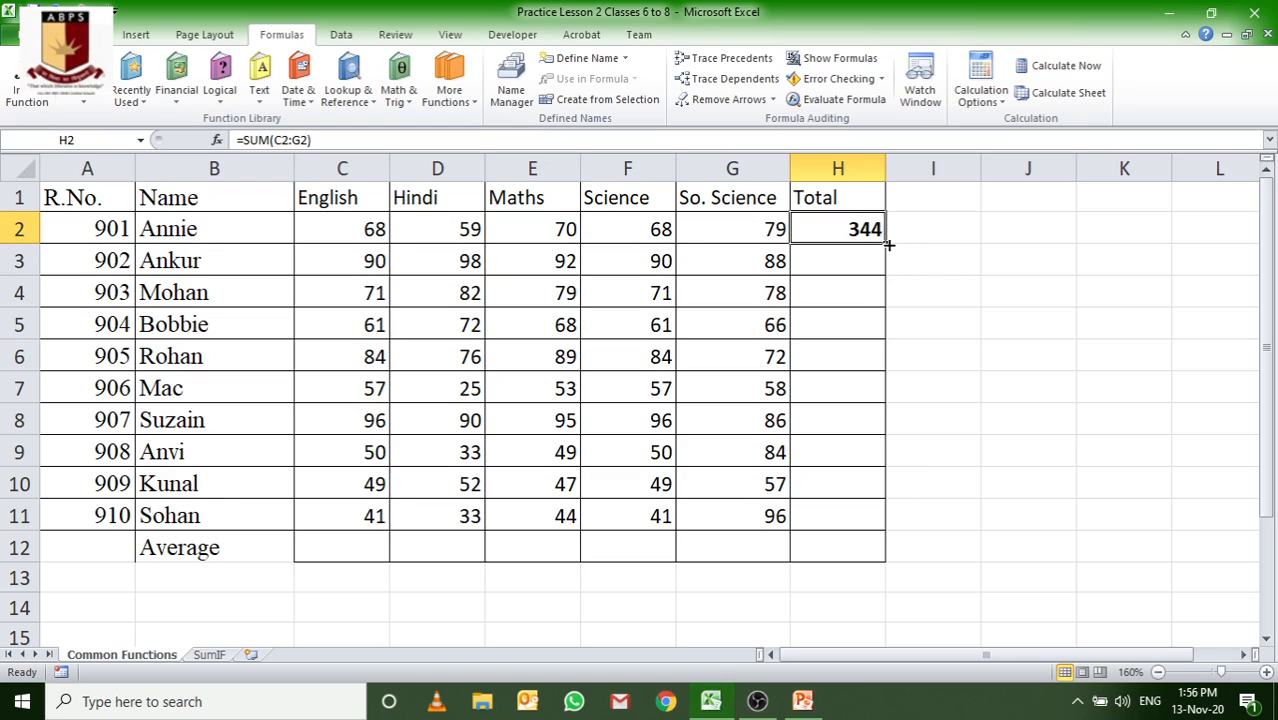
{"action": "left_click_drag", "start_coordinate": [888, 244], "coordinate": [878, 525]}
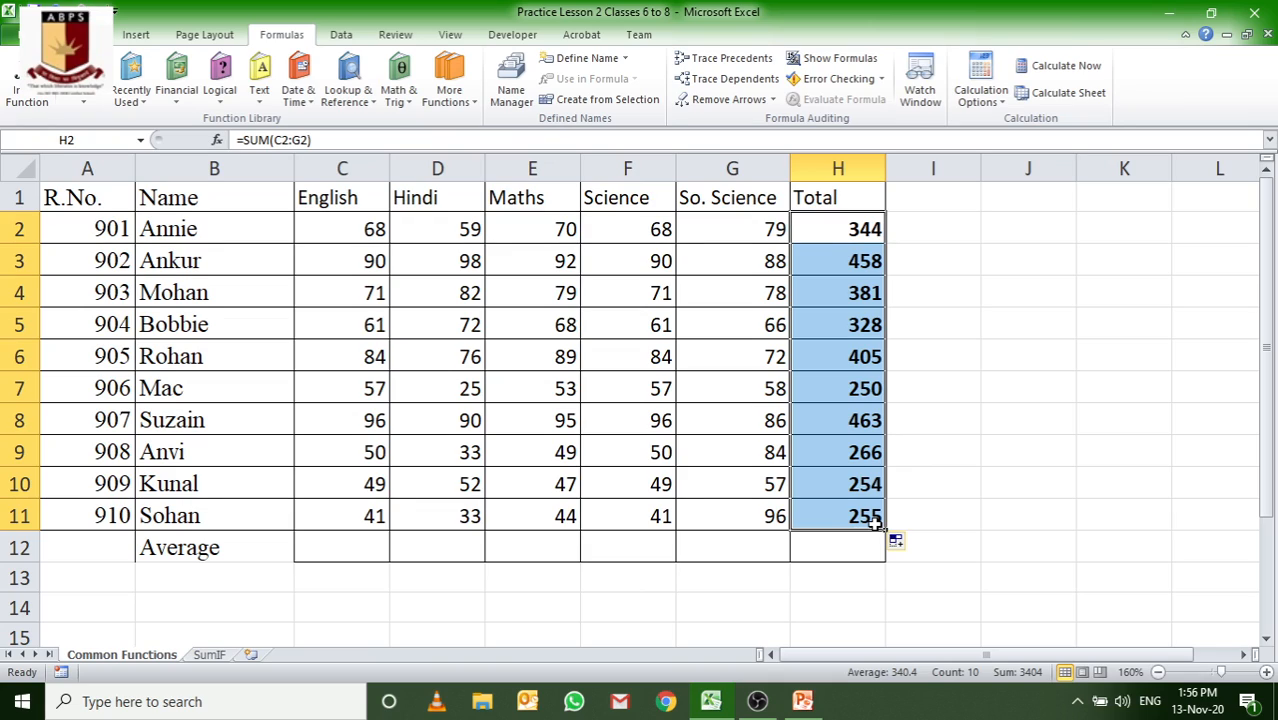
{"action": "left_click", "coordinate": [813, 237]}
Add the header Min in I1 and enter =MIN(C2:G2) in I2 for the first student's lowest mark
{"action": "left_click", "coordinate": [933, 203]}
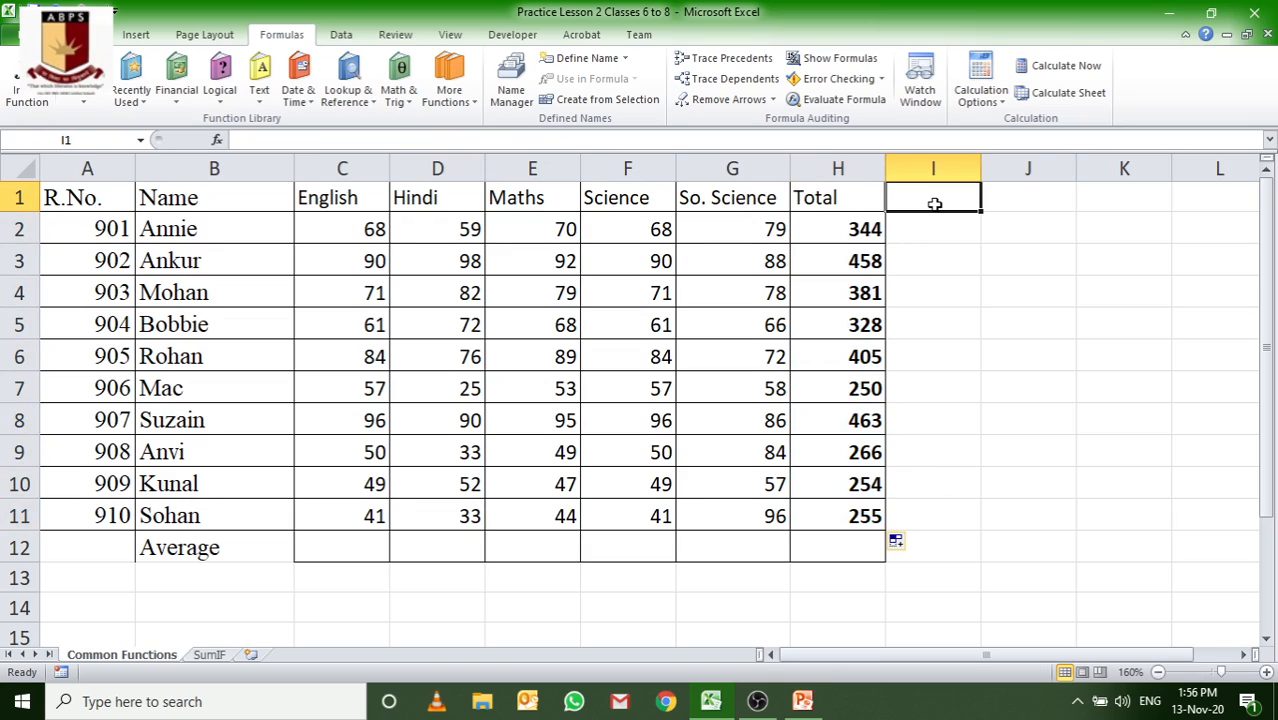
{"action": "type", "text": "Min"}
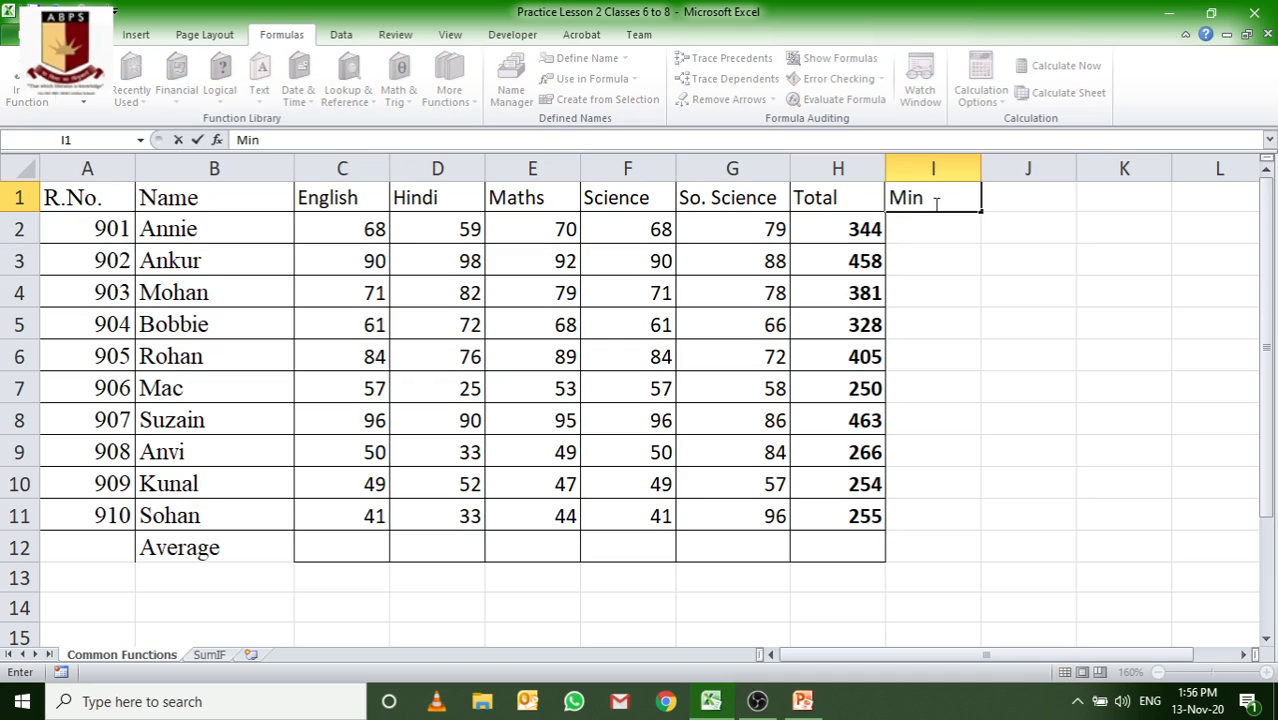
{"action": "key", "text": "Return"}
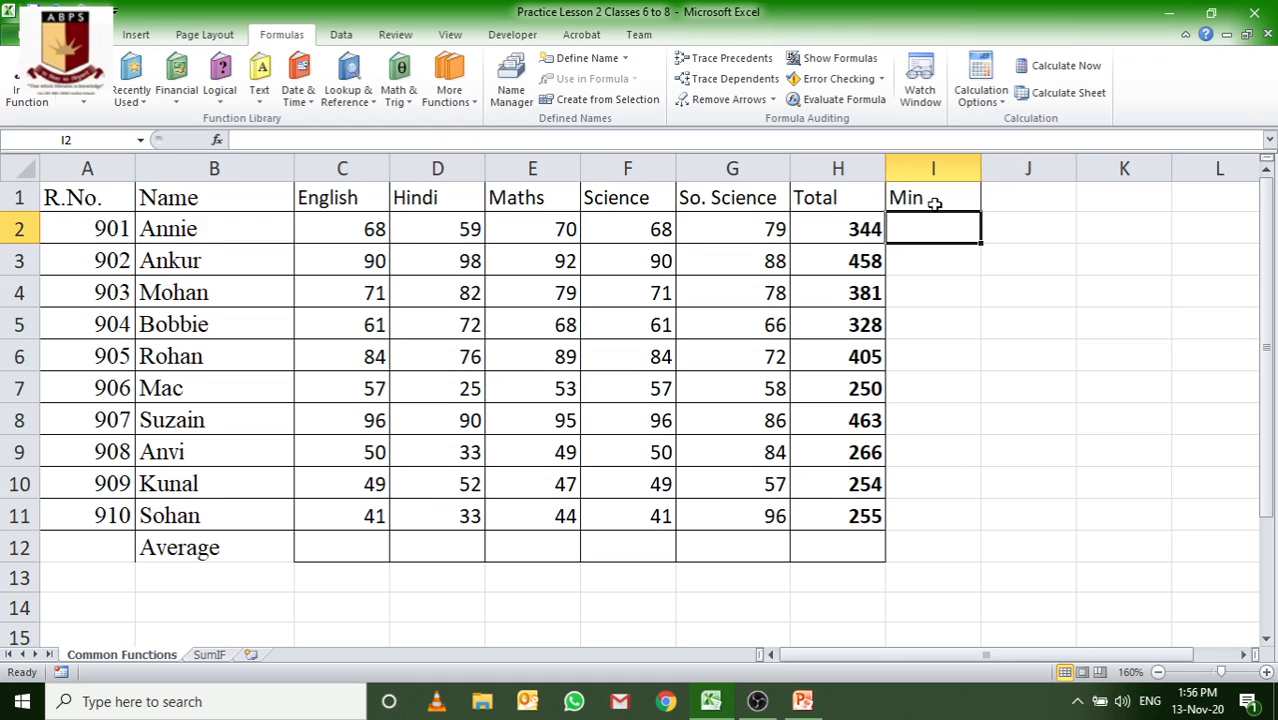
{"action": "type", "text": "=min"}
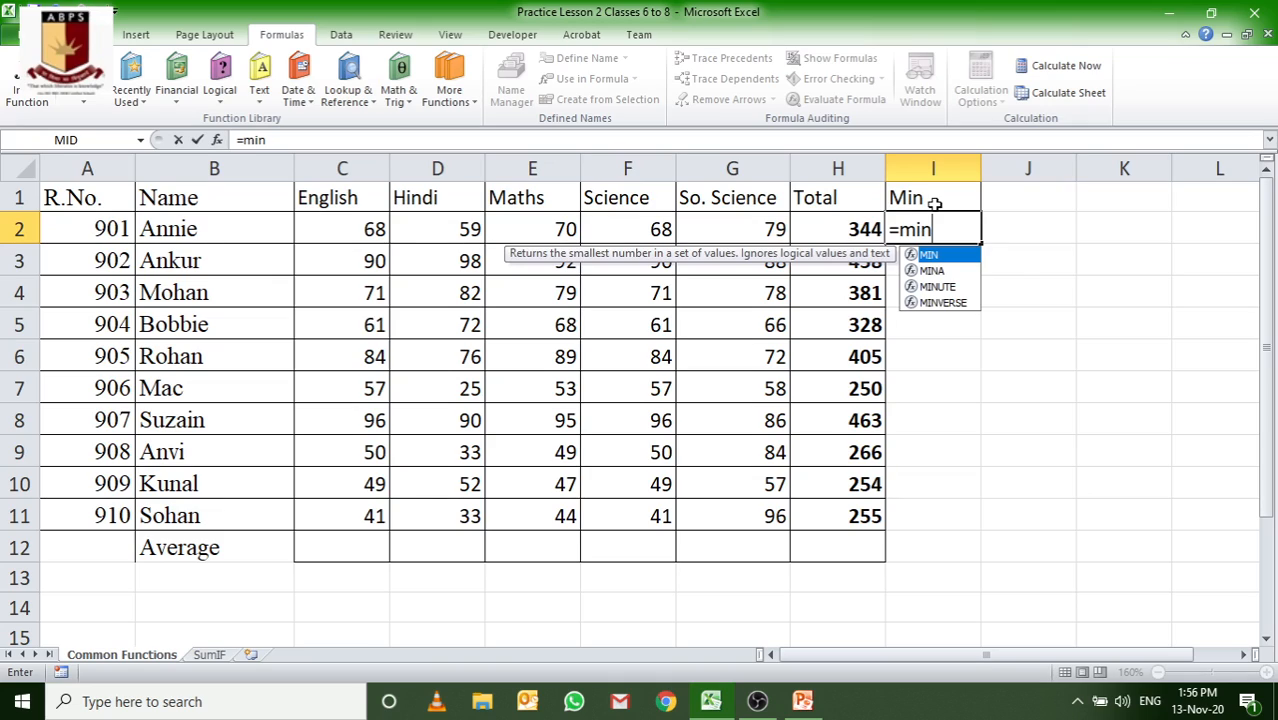
{"action": "type", "text": "("}
{"action": "left_click_drag", "start_coordinate": [342, 229], "coordinate": [732, 229]}
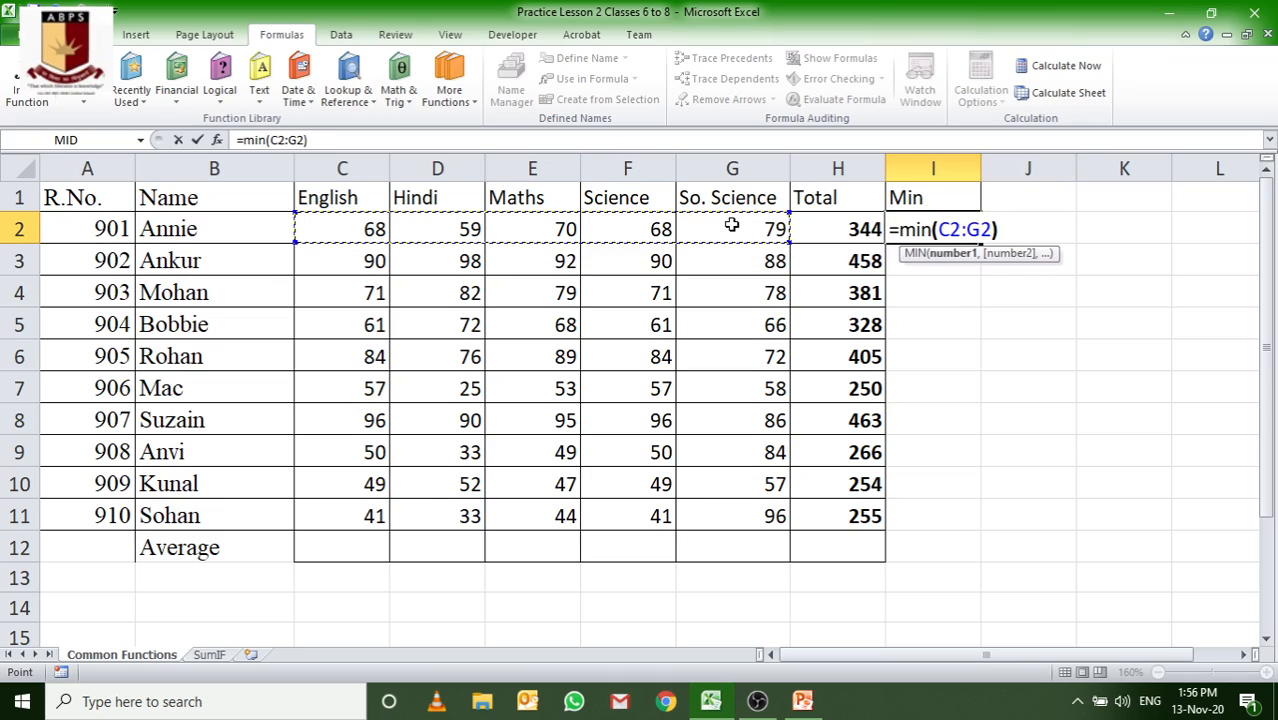
{"action": "type", "text": ")"}
{"action": "key", "text": "Return"}
Copy the Min formula from I2 down through I11 and centre the values in that range
{"action": "left_click", "coordinate": [19, 229]}
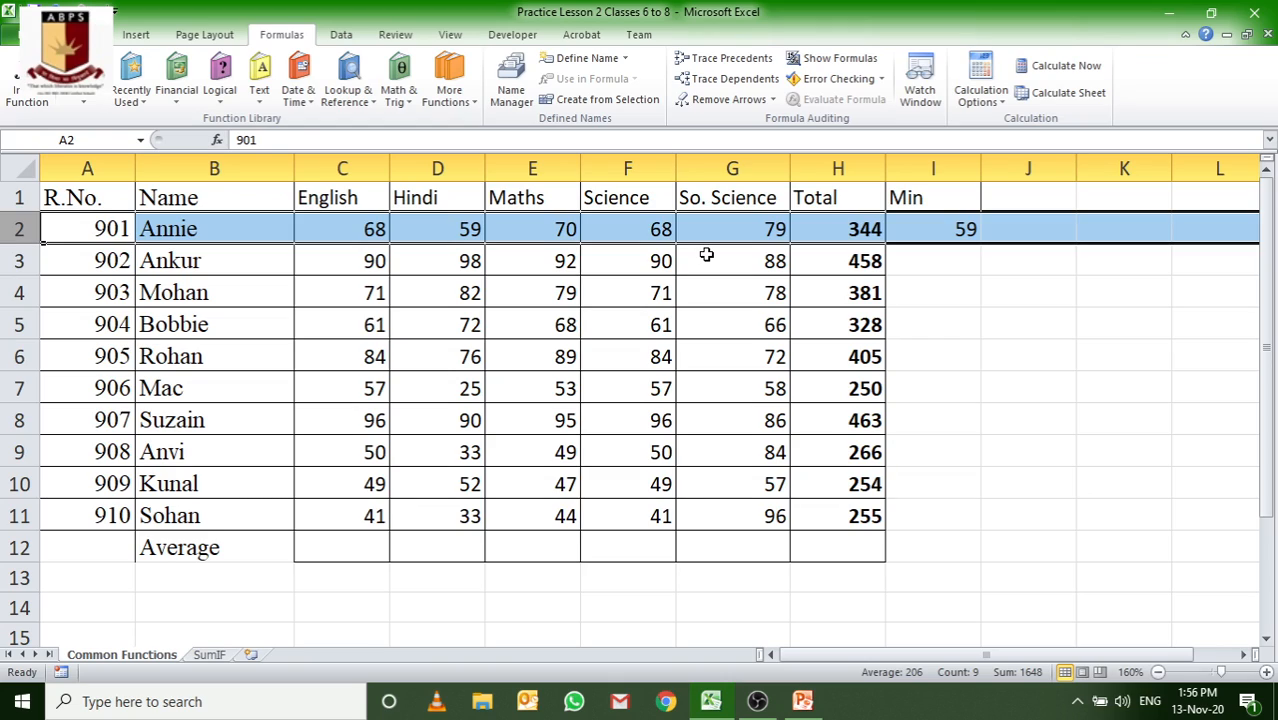
{"action": "left_click", "coordinate": [933, 229]}
{"action": "left_click_drag", "start_coordinate": [980, 244], "coordinate": [989, 533]}
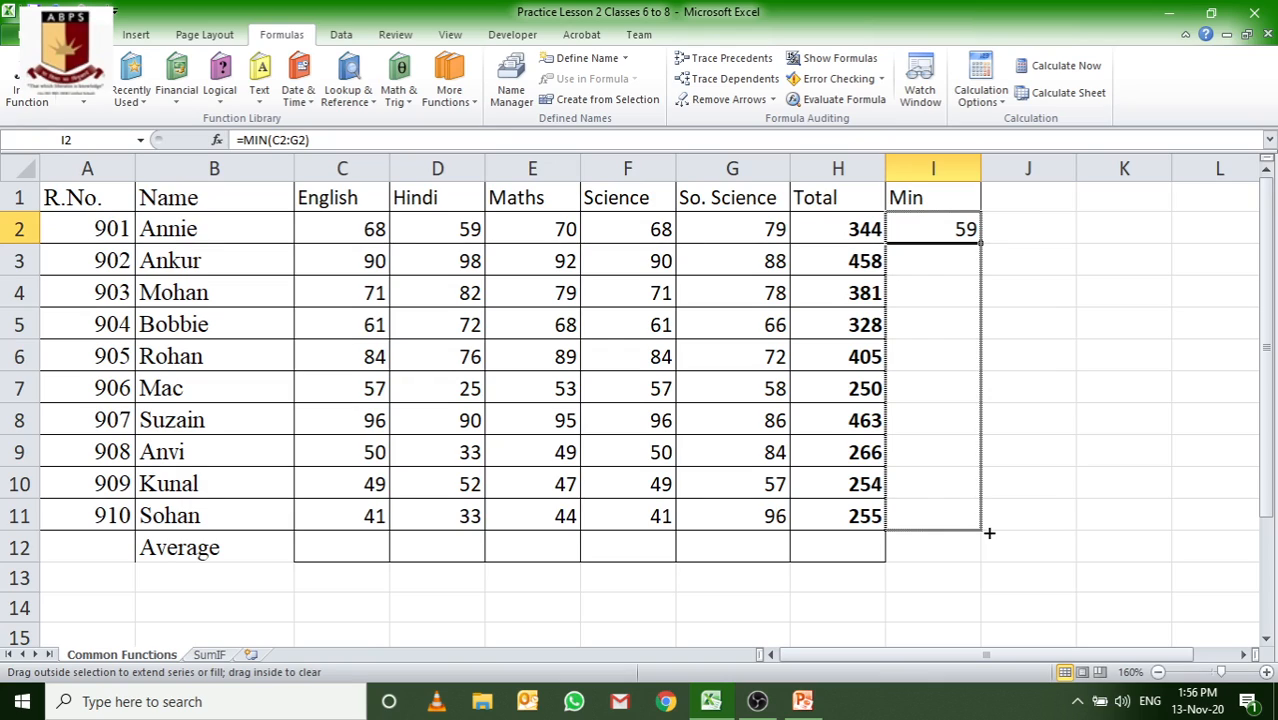
{"action": "left_click_drag", "start_coordinate": [989, 533], "coordinate": [989, 533]}
{"action": "scroll", "coordinate": [370, 103], "scroll_direction": "up", "scroll_amount": 3}
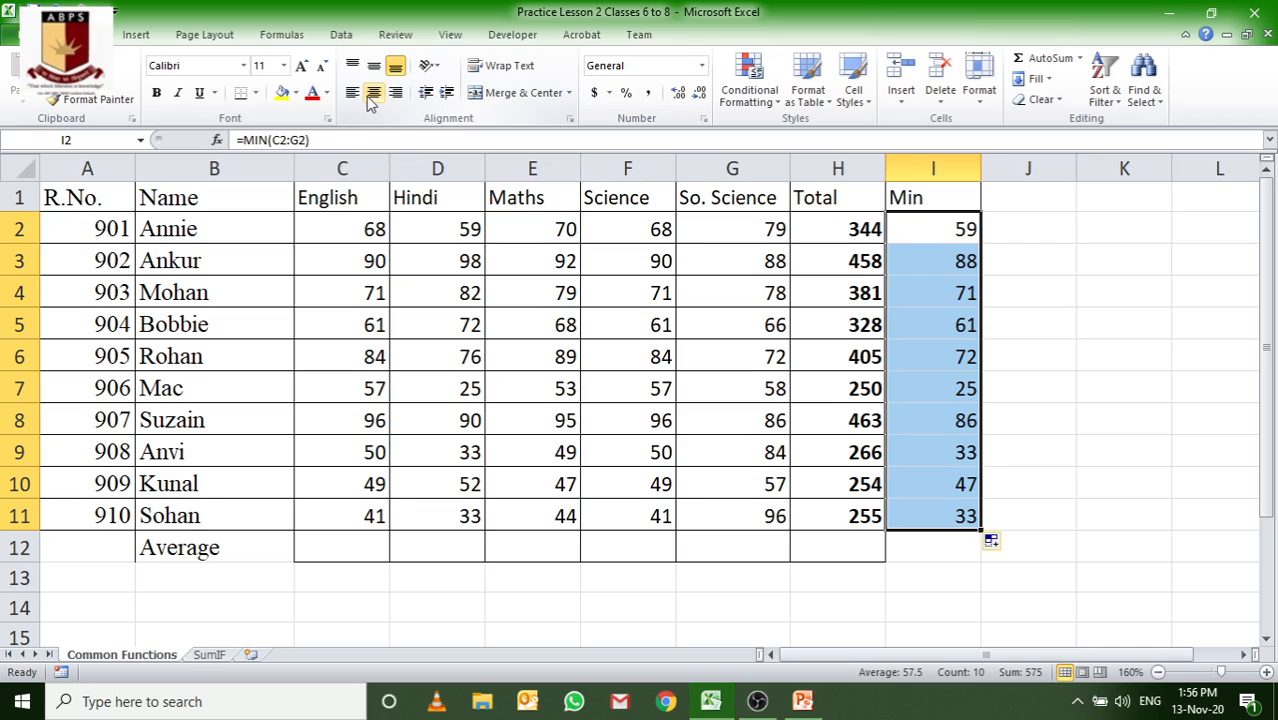
Add the header Max in J1 and enter =MAX(C2:G2) in J2 for the first student's highest mark
{"action": "left_click", "coordinate": [1024, 190]}
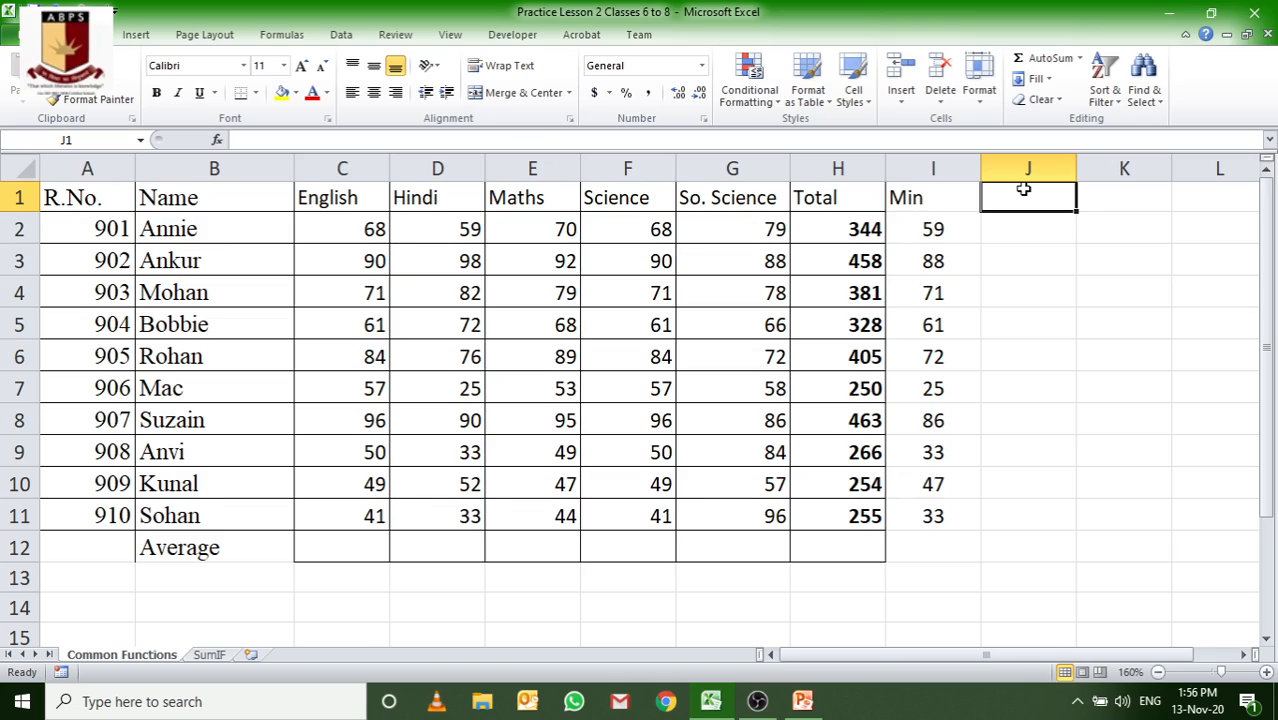
{"action": "type", "text": "Max"}
{"action": "key", "text": "Return"}
{"action": "type", "text": "="}
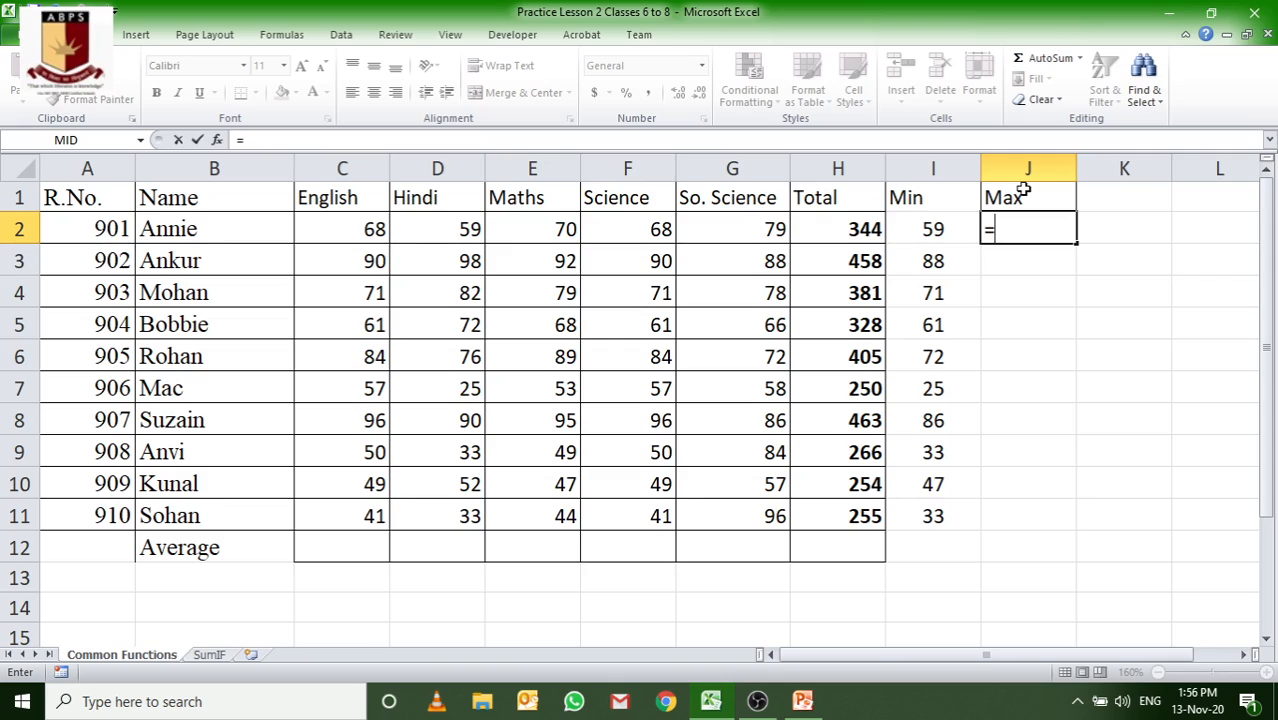
{"action": "type", "text": "max"}
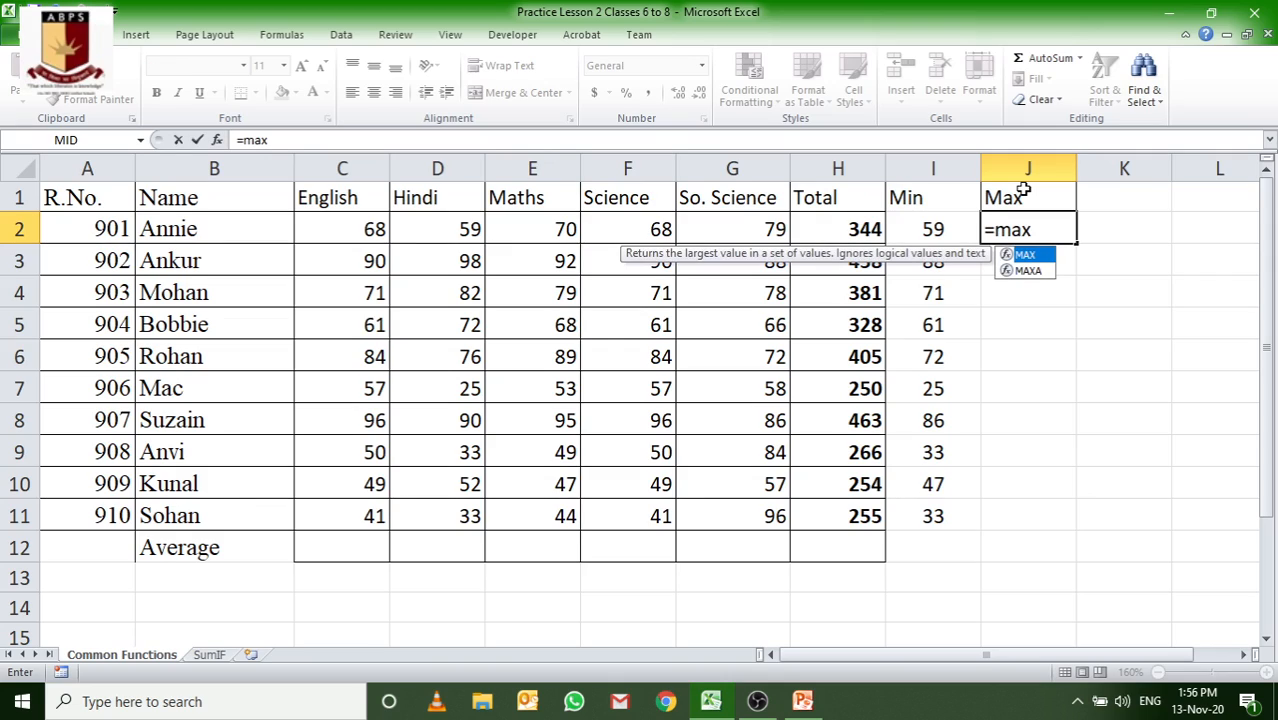
{"action": "type", "text": "("}
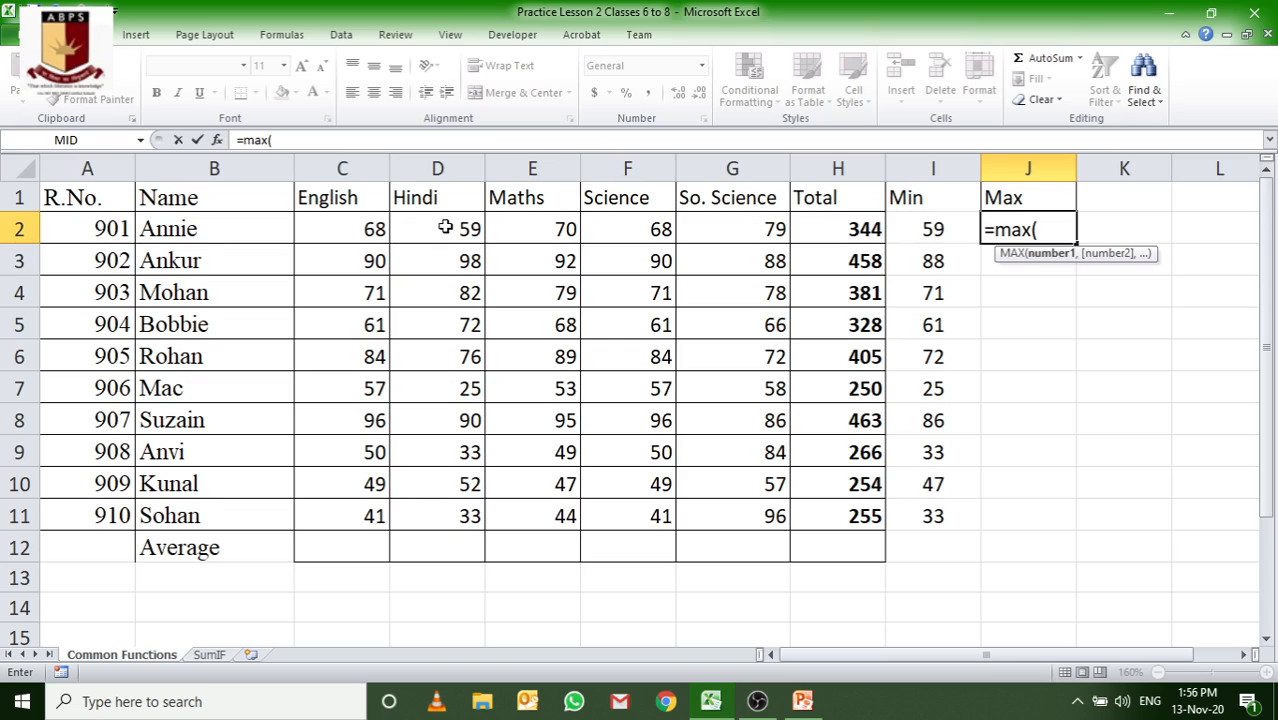
{"action": "left_click_drag", "start_coordinate": [340, 229], "coordinate": [718, 230]}
{"action": "type", "text": ")"}
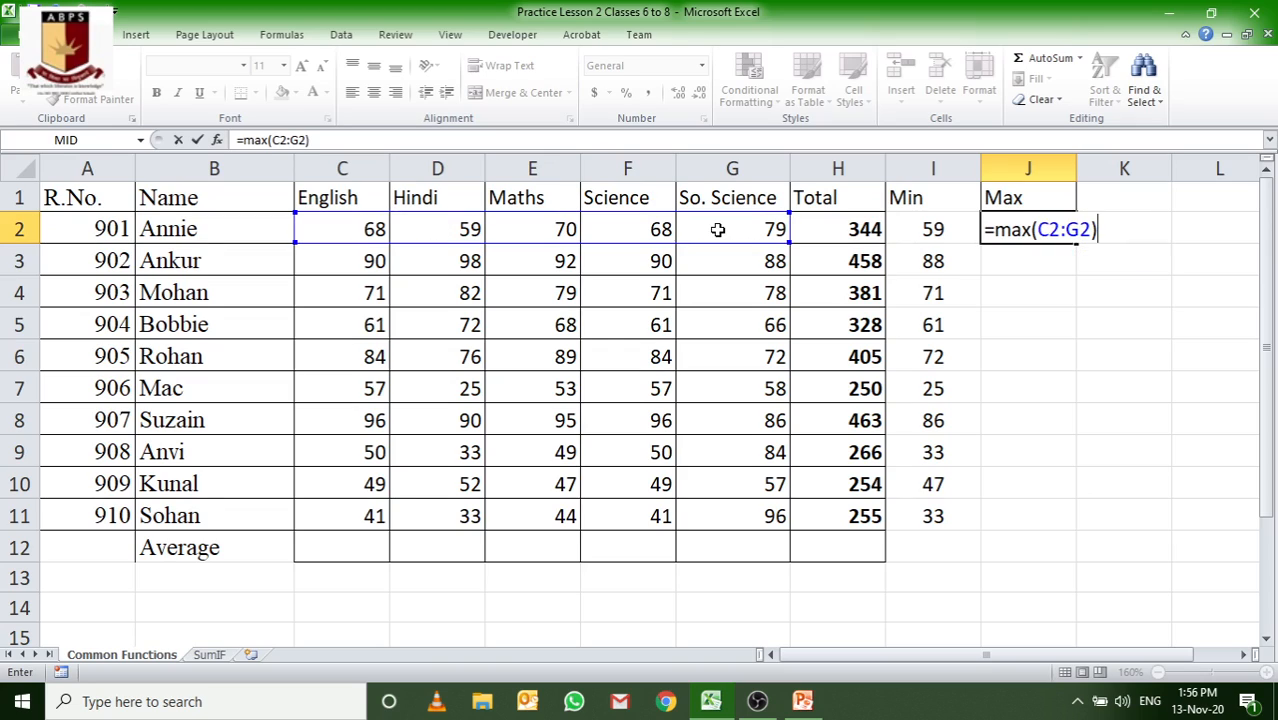
{"action": "key", "text": "Return"}
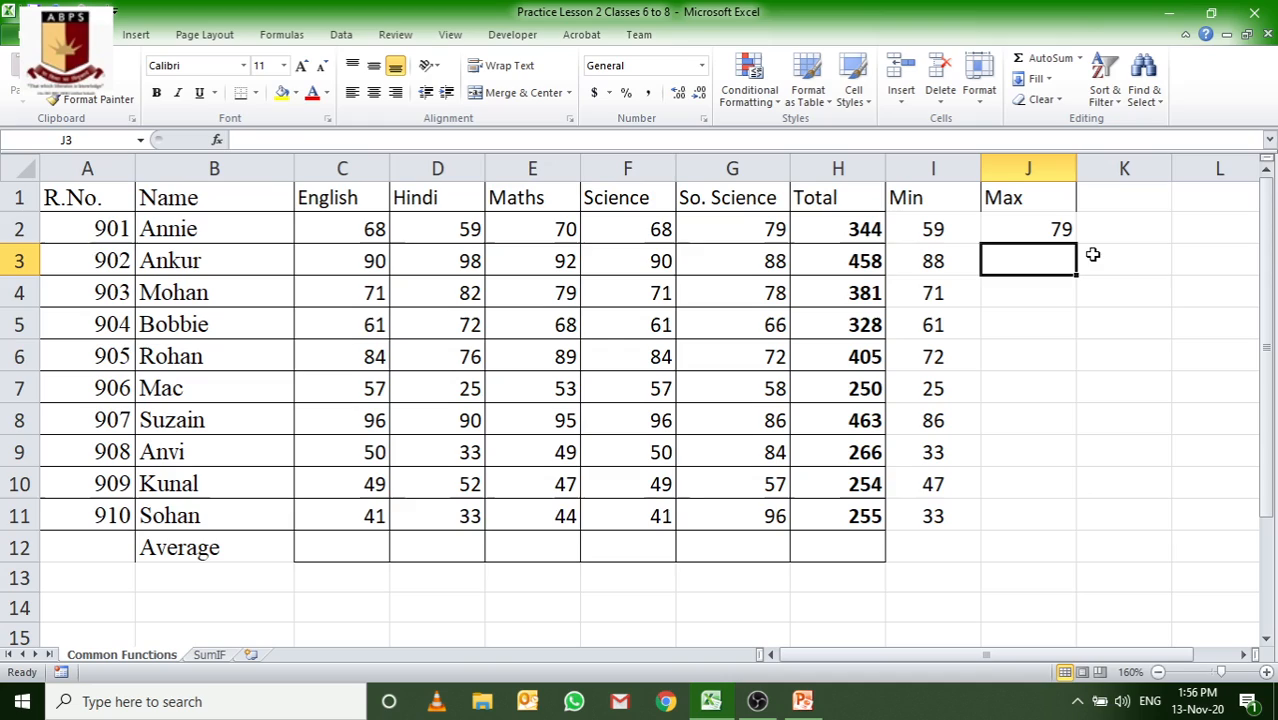
Copy the Max formula from J2 down through J11 and centre the values in that range
{"action": "left_click", "coordinate": [1054, 232]}
{"action": "left_click_drag", "start_coordinate": [1076, 243], "coordinate": [1074, 530]}
{"action": "left_click", "coordinate": [376, 91]}
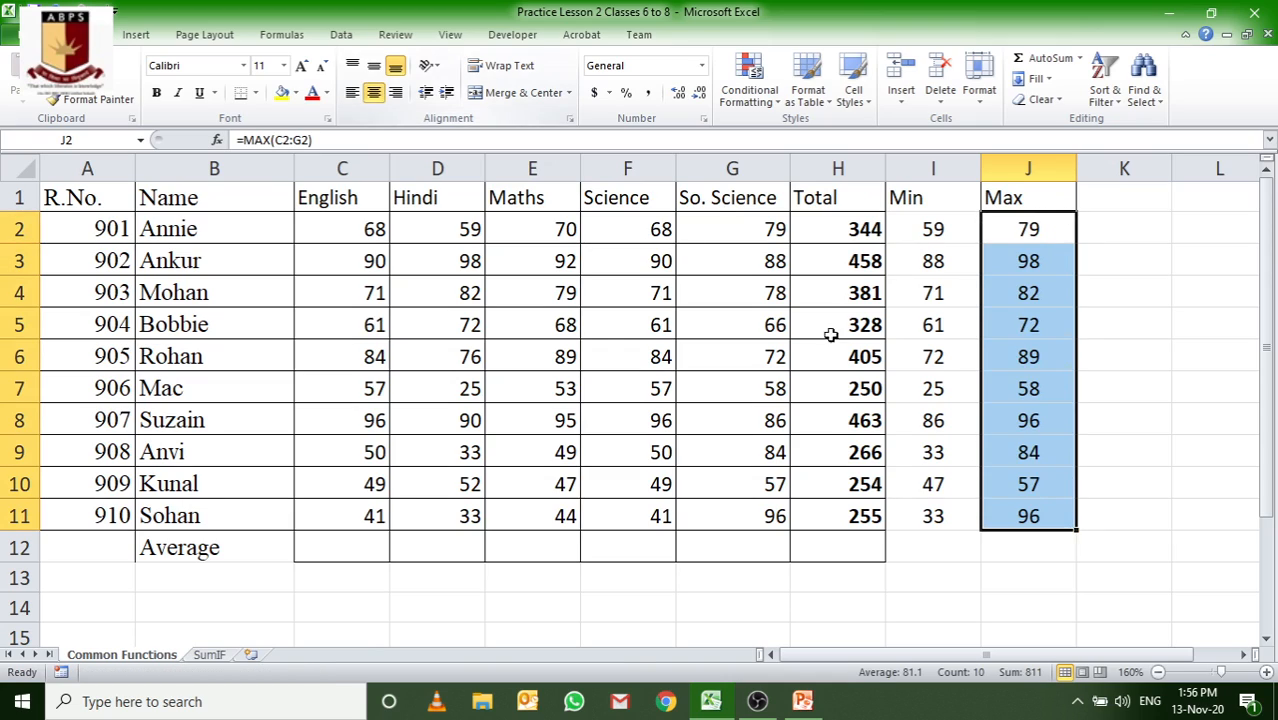
{"action": "left_click_drag", "start_coordinate": [925, 226], "coordinate": [933, 515]}
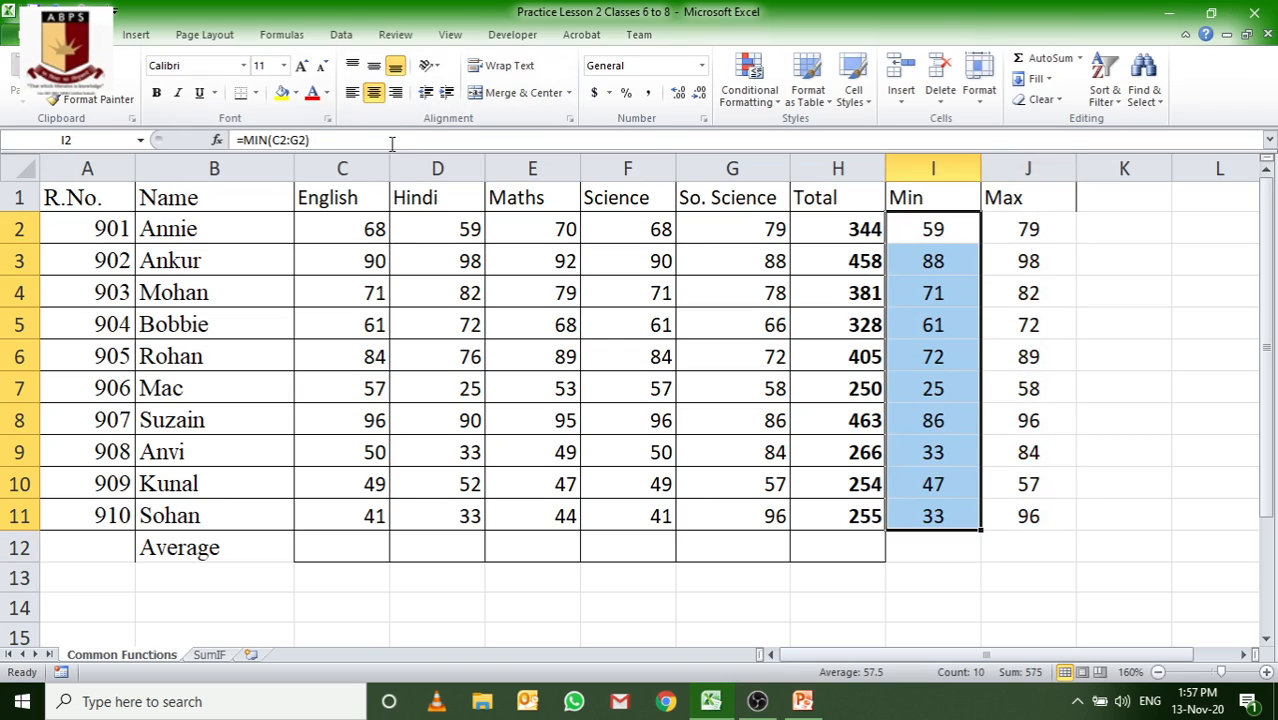
{"action": "left_click", "coordinate": [374, 92]}
{"action": "left_click", "coordinate": [374, 92]}
Apply all borders to the Min and Max columns in I1:J11 and centre their contents
{"action": "left_click_drag", "start_coordinate": [932, 186], "coordinate": [1041, 513]}
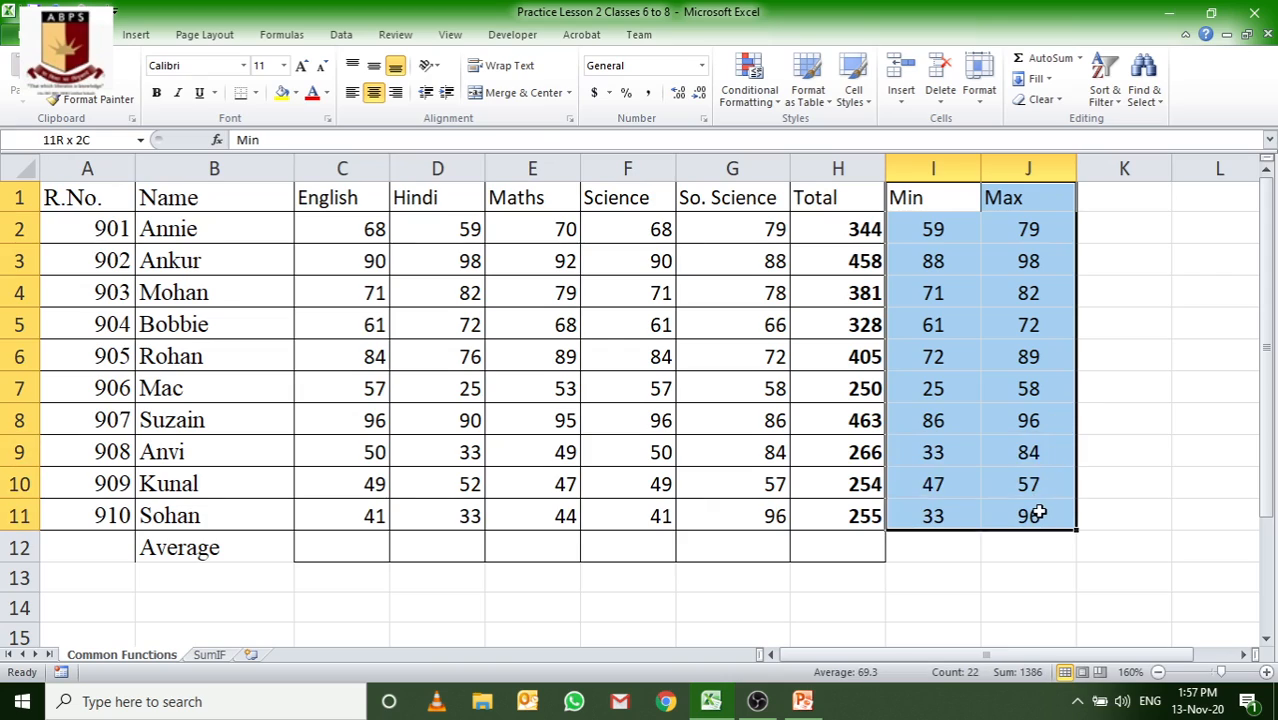
{"action": "left_click", "coordinate": [256, 93]}
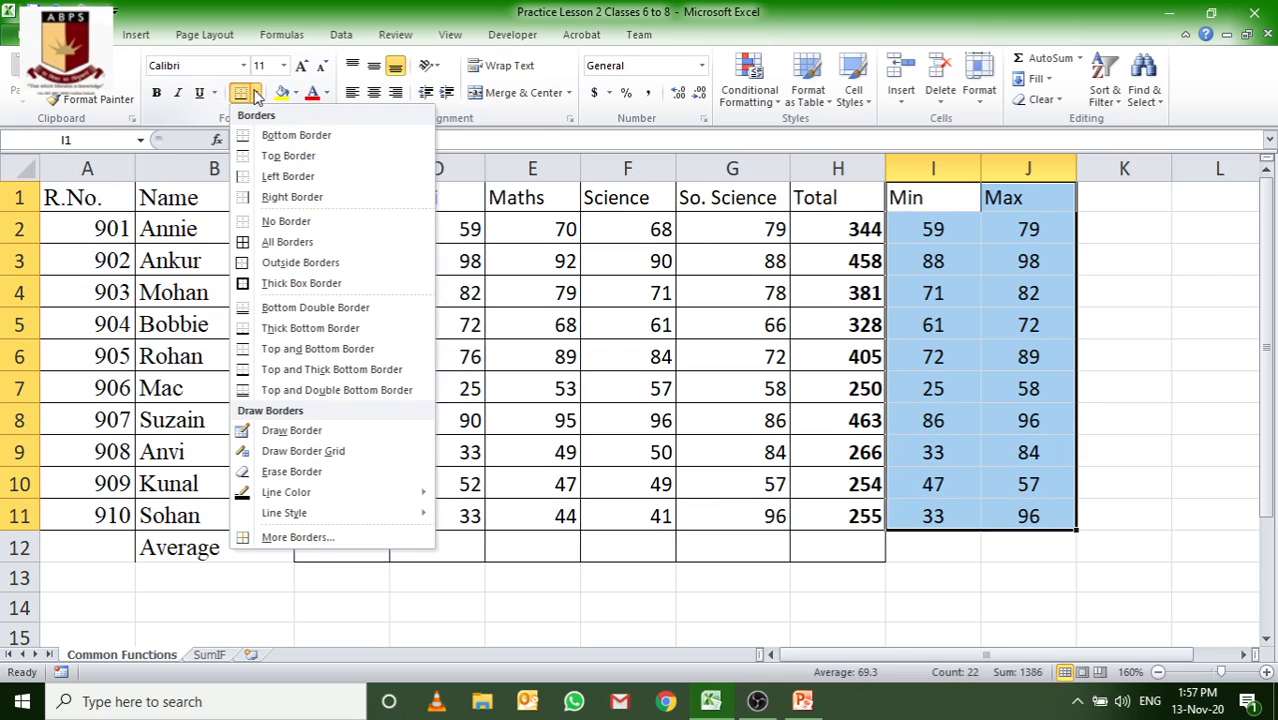
{"action": "left_click", "coordinate": [243, 245]}
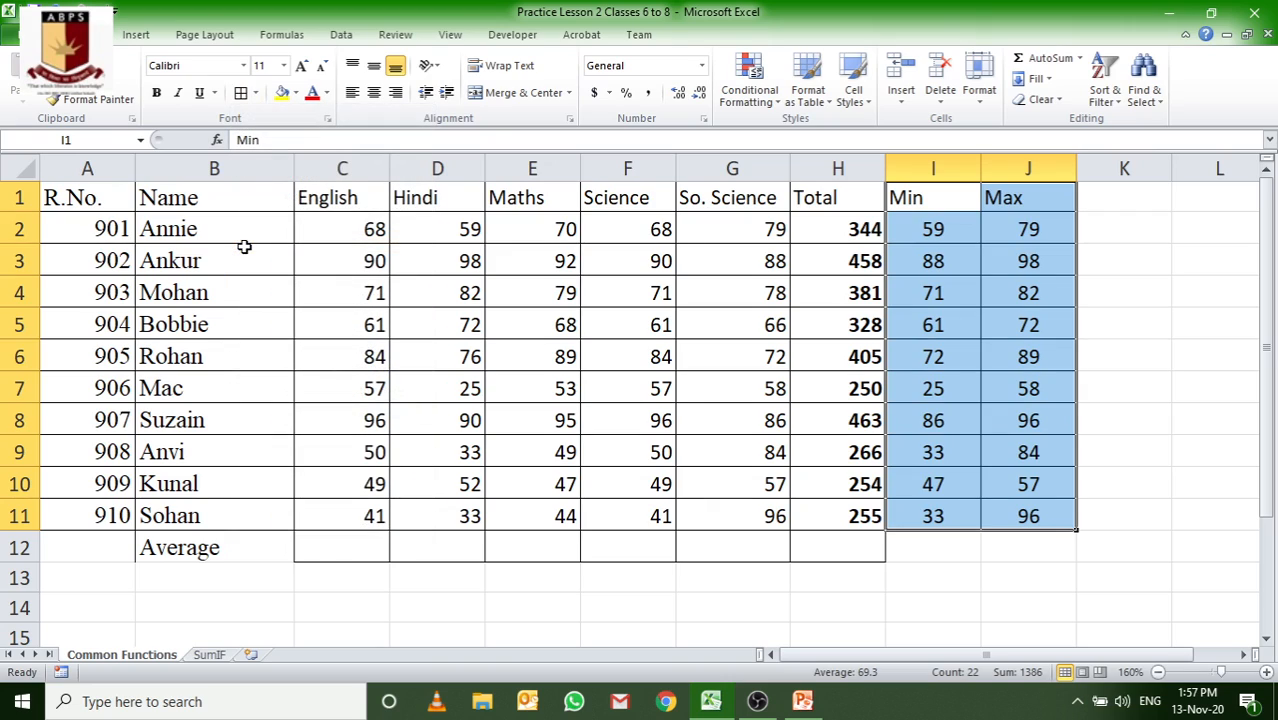
{"action": "left_click", "coordinate": [373, 92]}
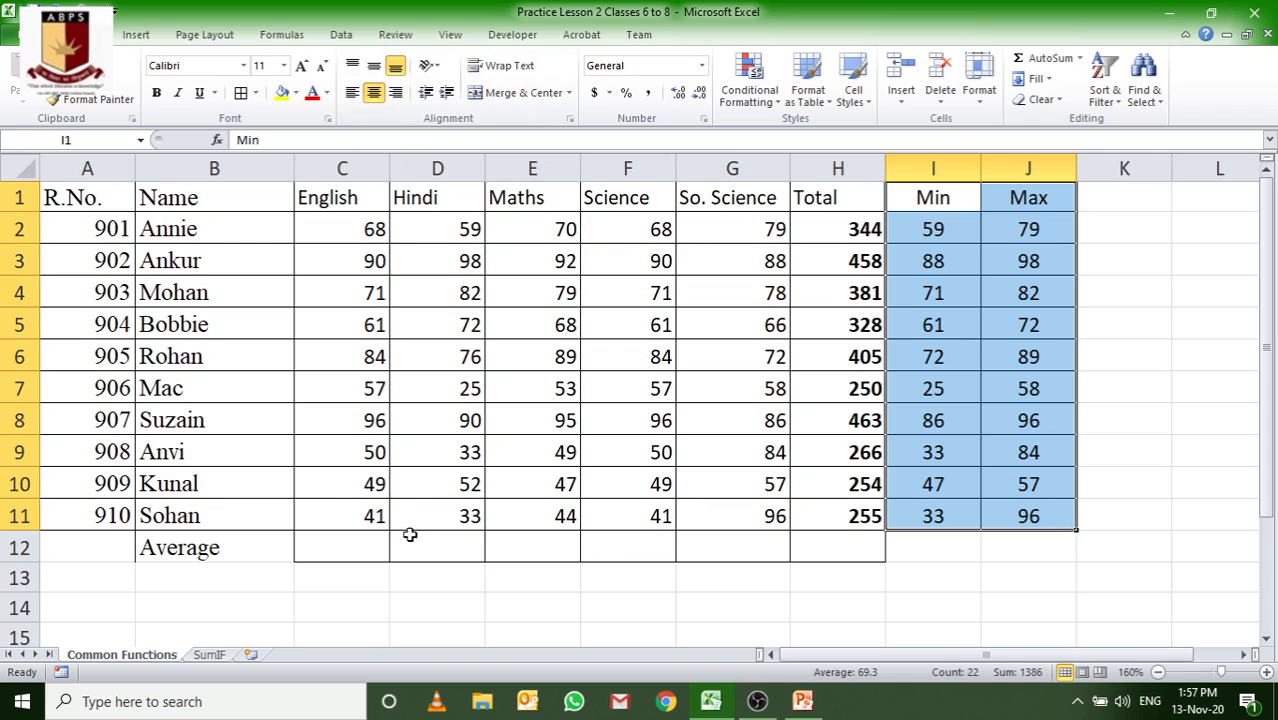
Enter =AVERAGE(C2:C11) in C12 to calculate the average English mark
{"action": "left_click", "coordinate": [342, 548]}
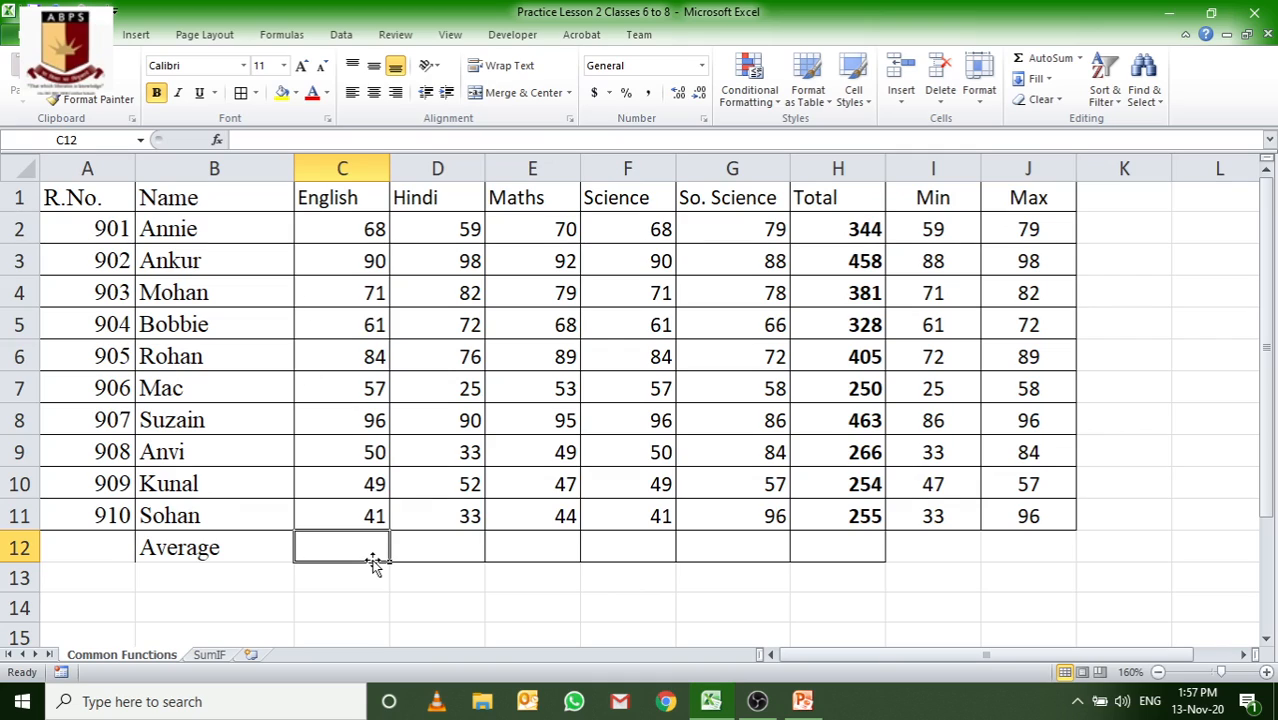
{"action": "type", "text": "=av"}
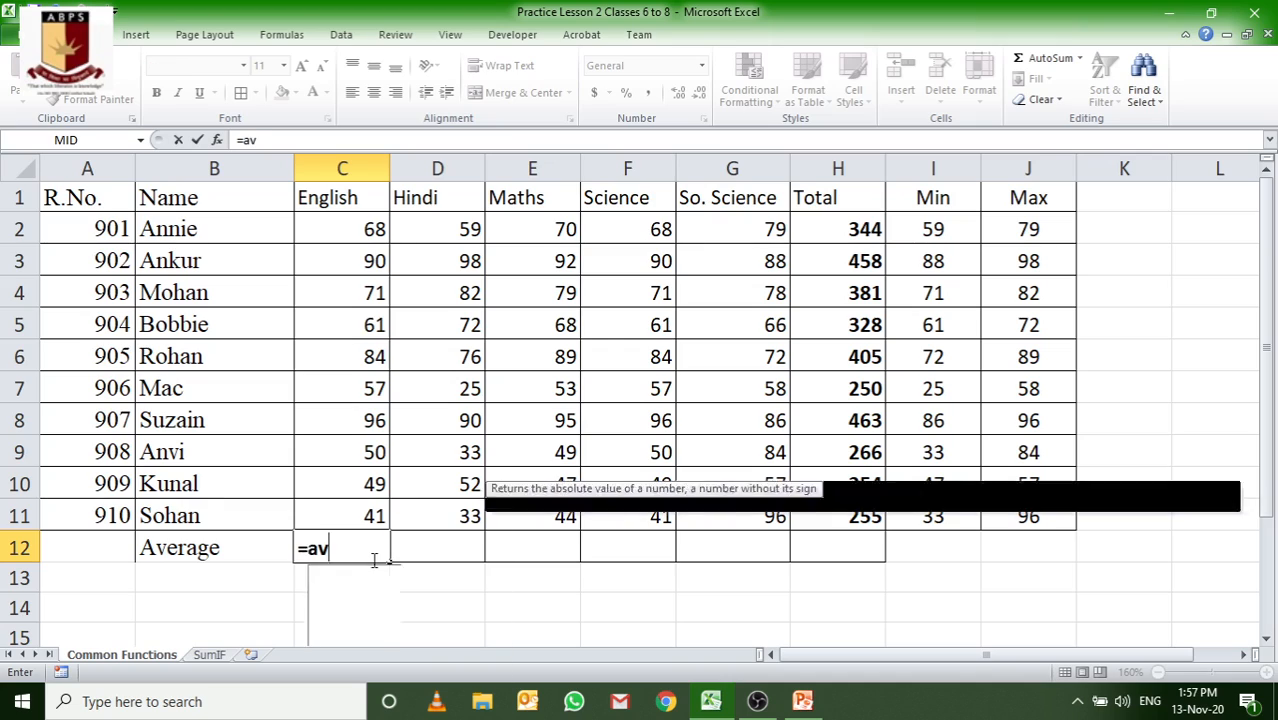
{"action": "type", "text": "era"}
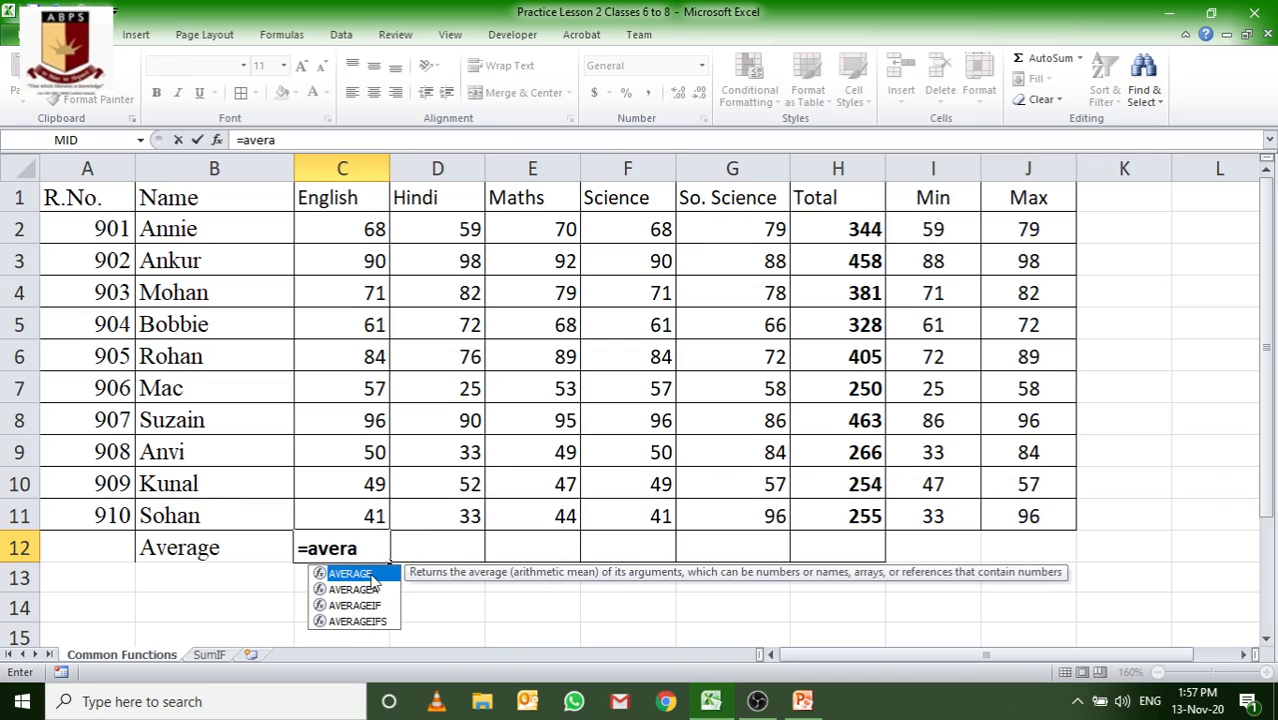
{"action": "double_click", "coordinate": [352, 574]}
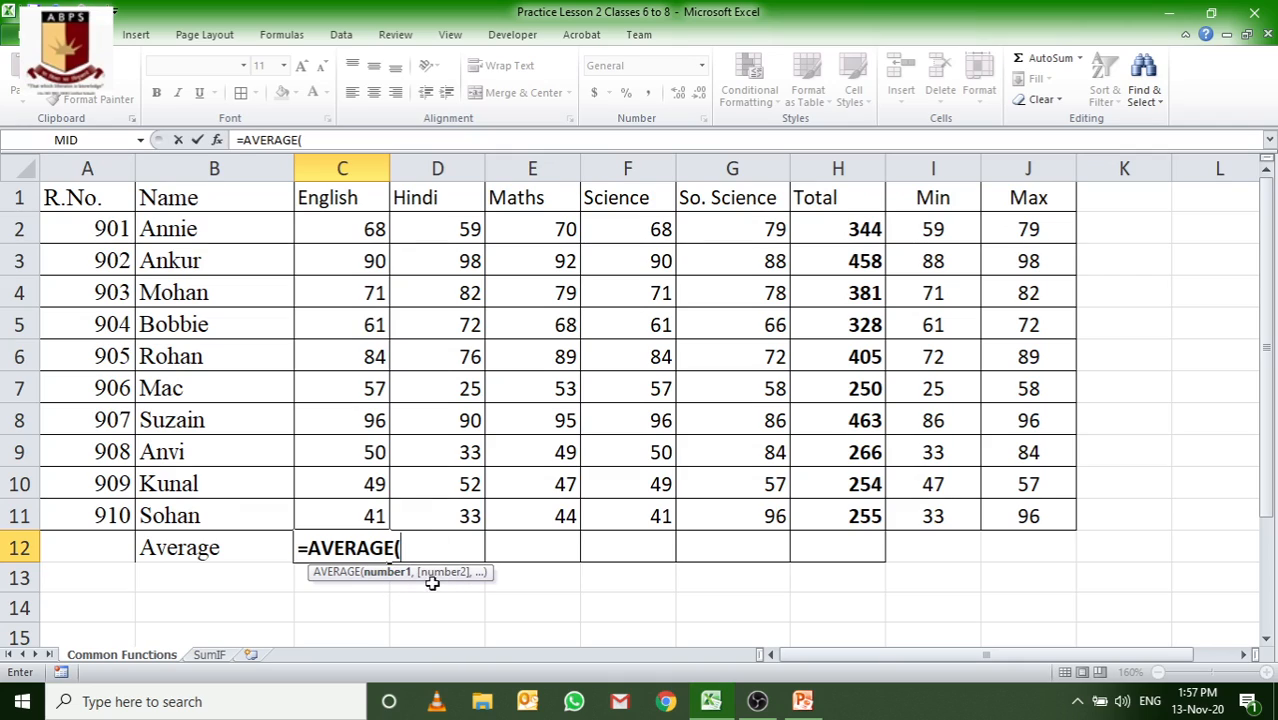
{"action": "left_click", "coordinate": [338, 234]}
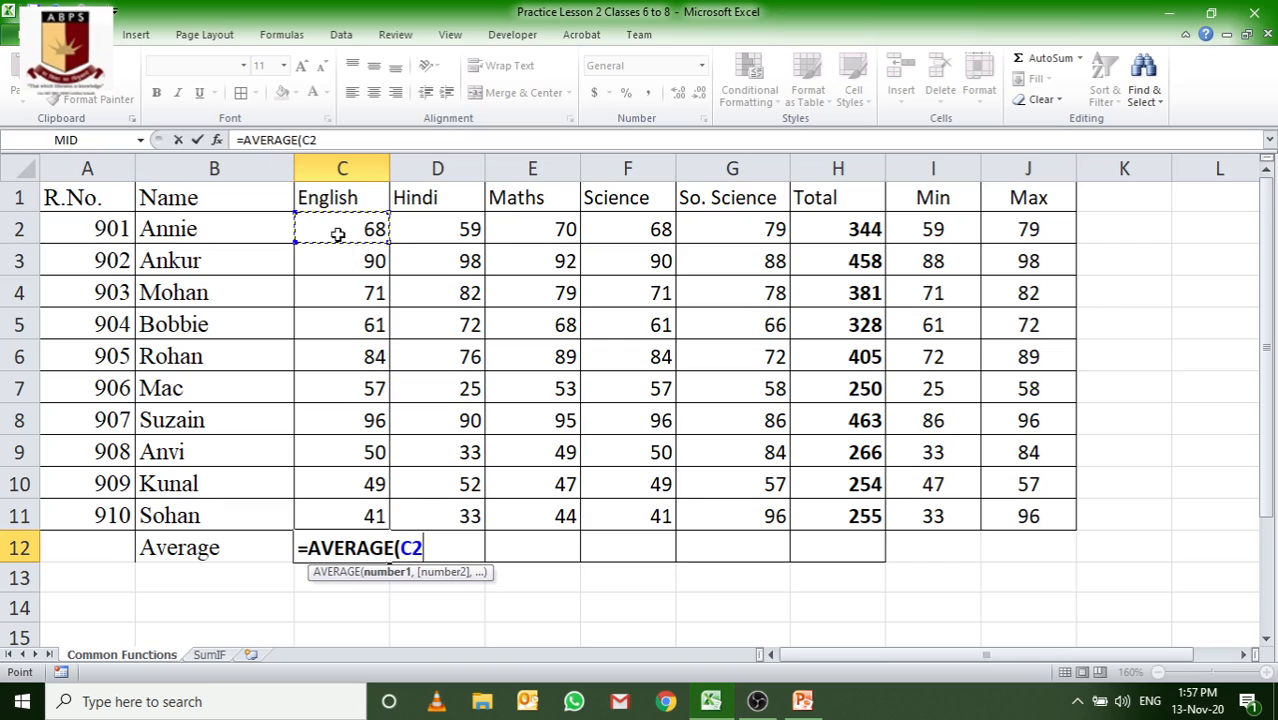
{"action": "left_click_drag", "start_coordinate": [338, 234], "coordinate": [340, 506]}
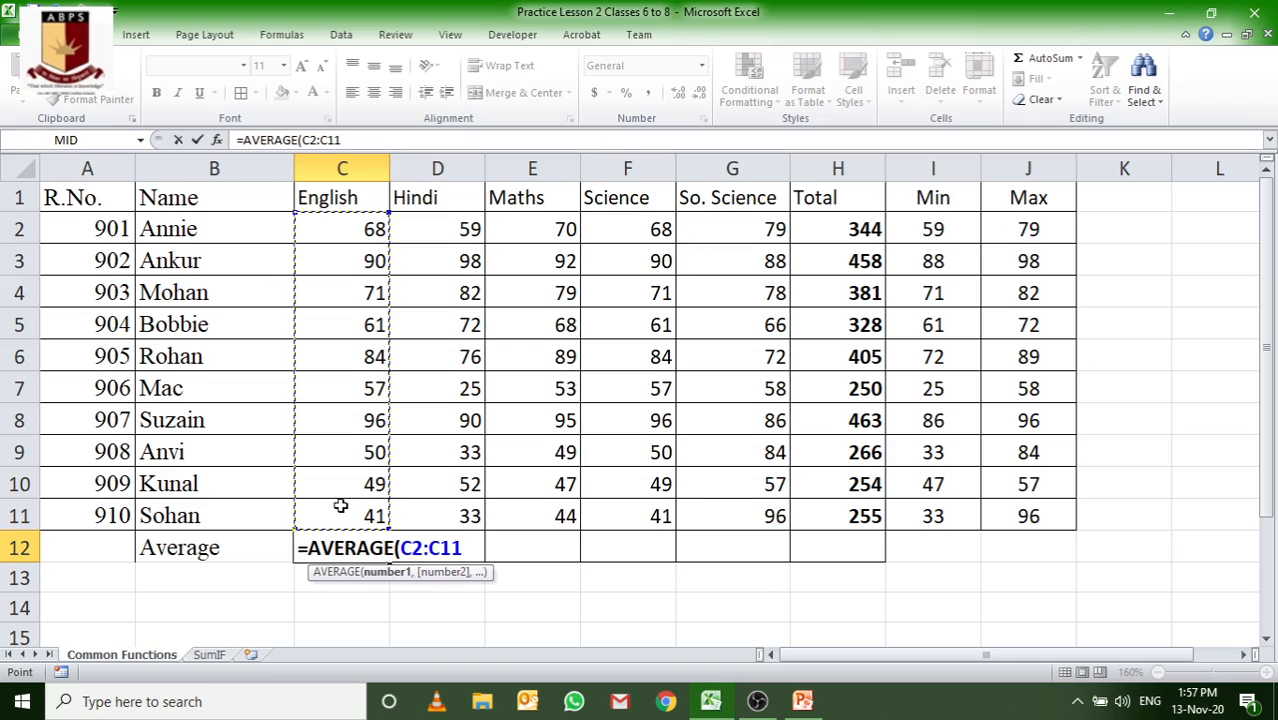
{"action": "type", "text": ")"}
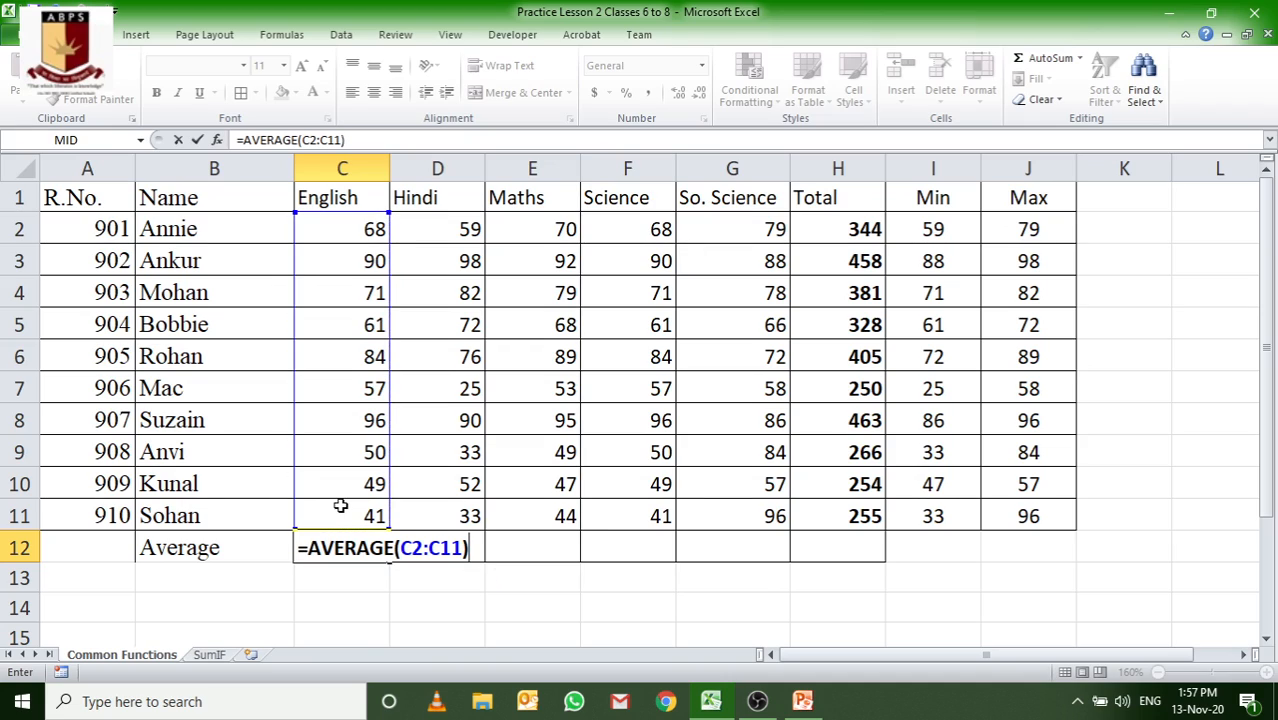
{"action": "key", "text": "Return"}
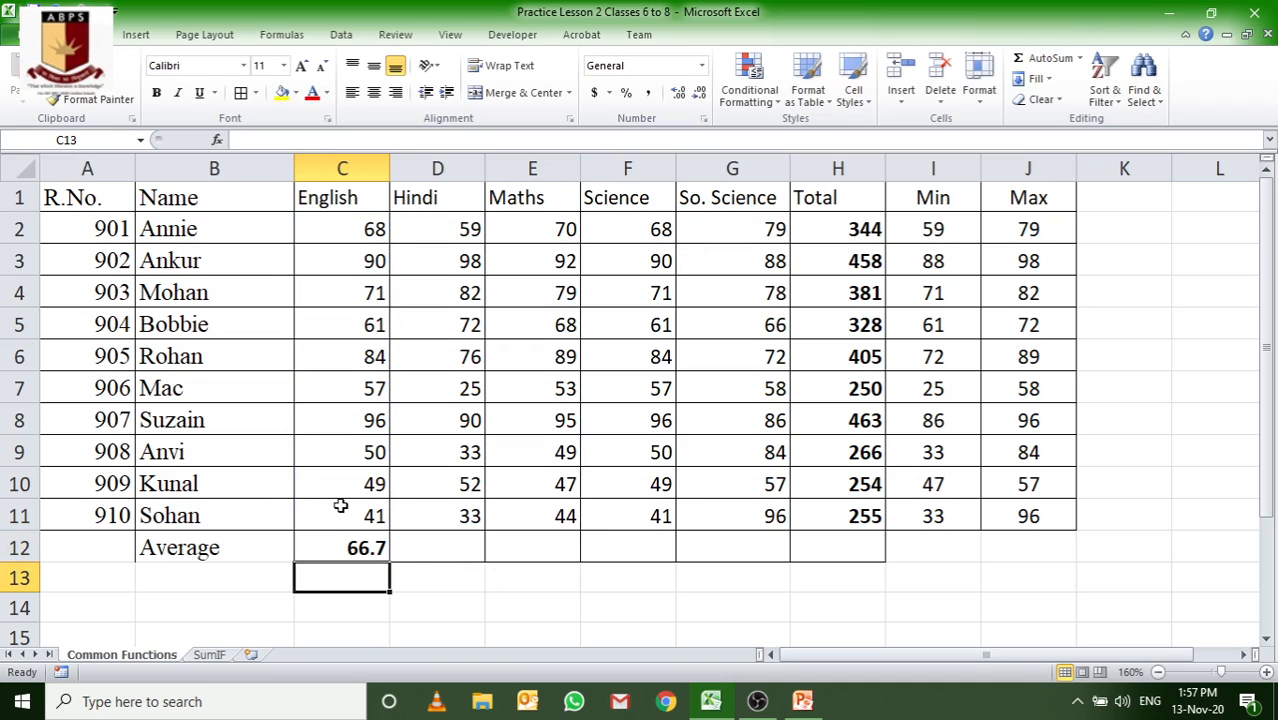
Copy the Average formula from C12 across through H12 and centre the averages in that row
{"action": "left_click", "coordinate": [365, 553]}
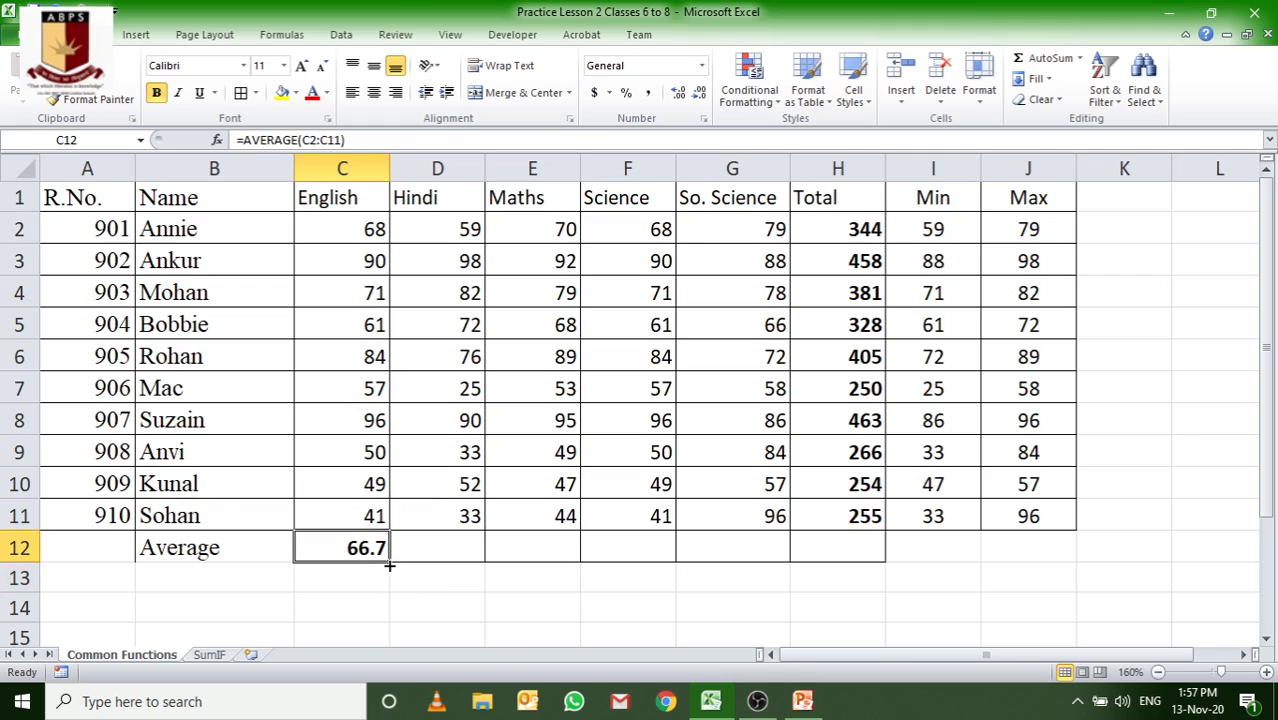
{"action": "left_click_drag", "start_coordinate": [389, 562], "coordinate": [842, 553]}
{"action": "left_click", "coordinate": [815, 600]}
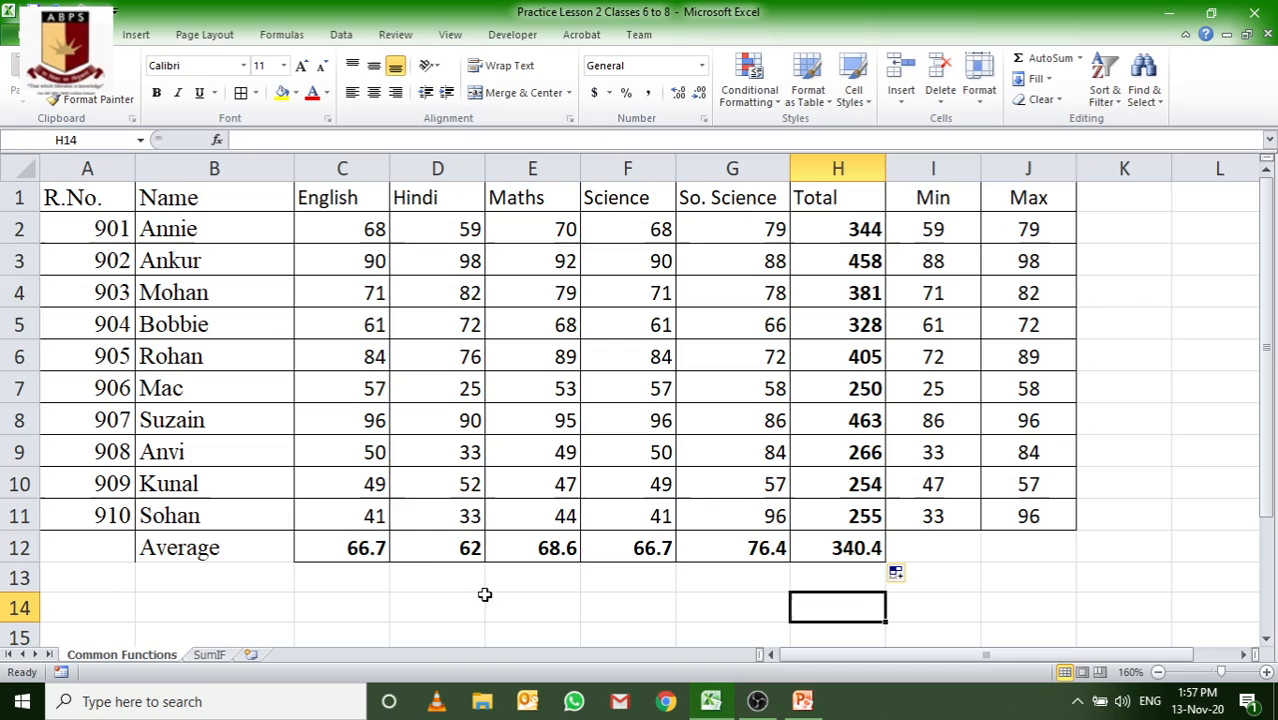
{"action": "left_click_drag", "start_coordinate": [354, 548], "coordinate": [880, 560]}
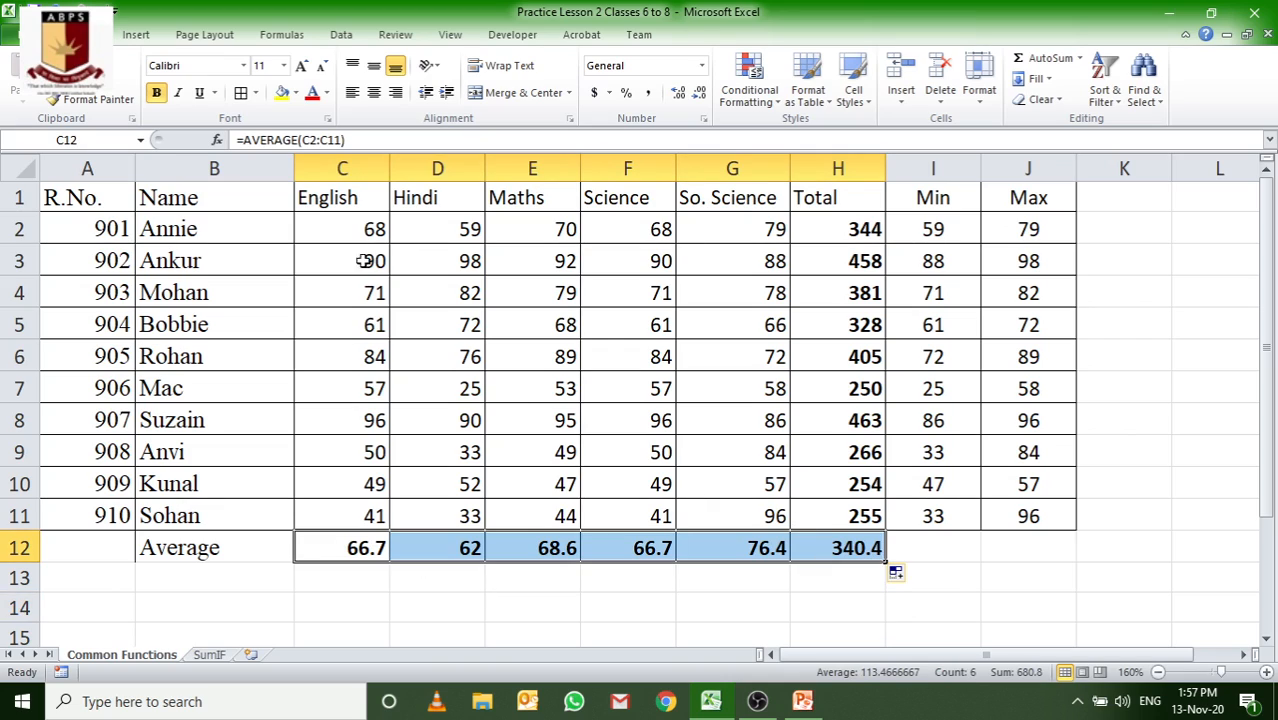
{"action": "left_click", "coordinate": [373, 92]}
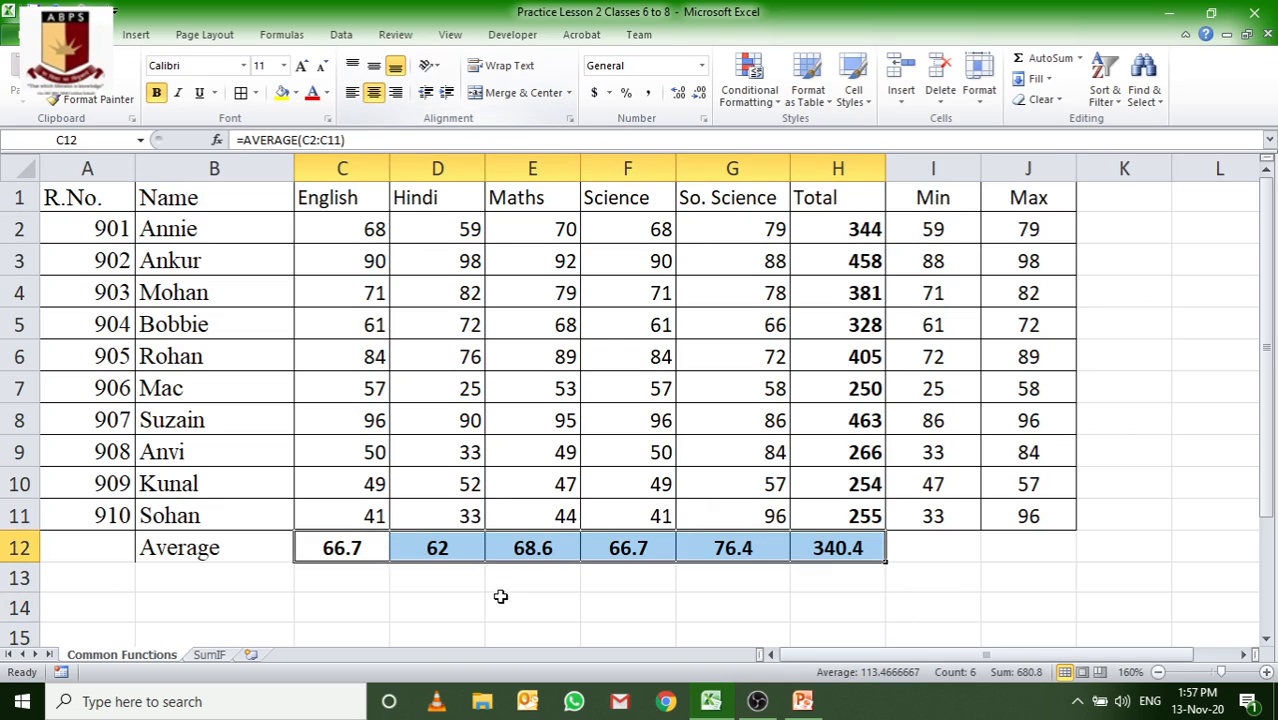
{"action": "left_click", "coordinate": [448, 587]}
{"action": "left_click", "coordinate": [833, 551]}
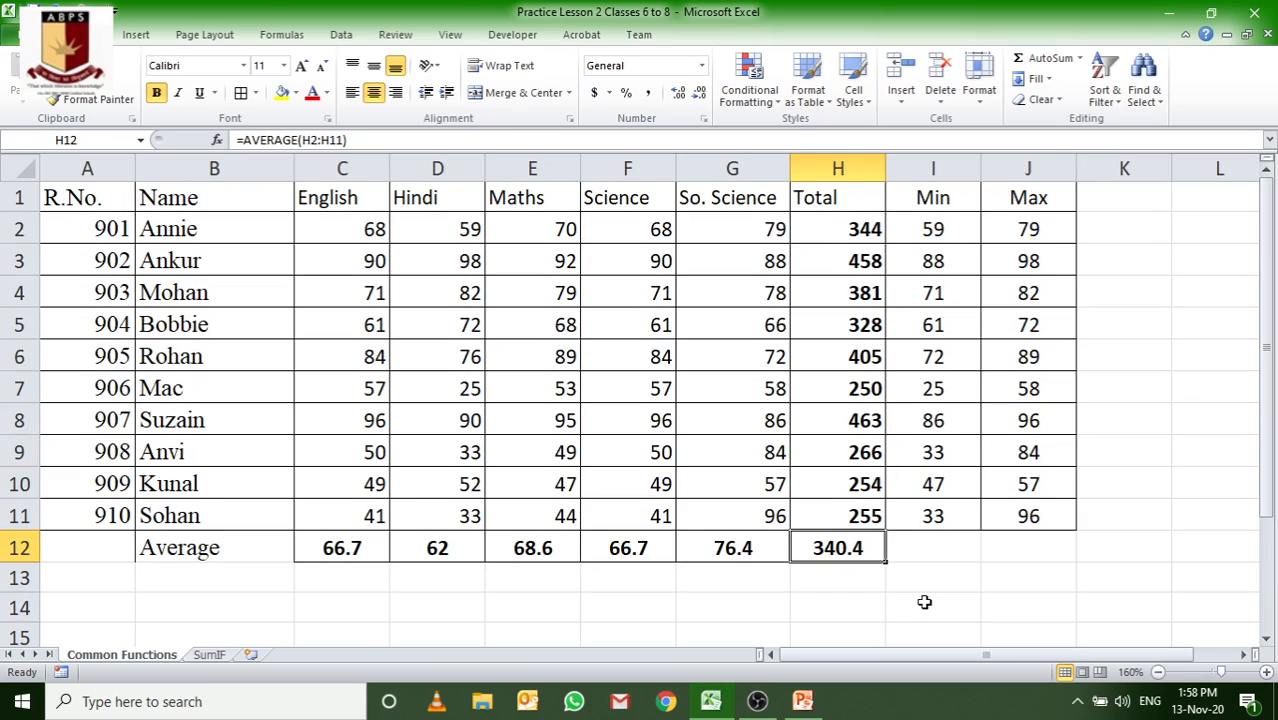
Try to count the students by entering =COUNT(B2:B11) over the Name column in C14, and clear the cell again
{"action": "left_click", "coordinate": [308, 609]}
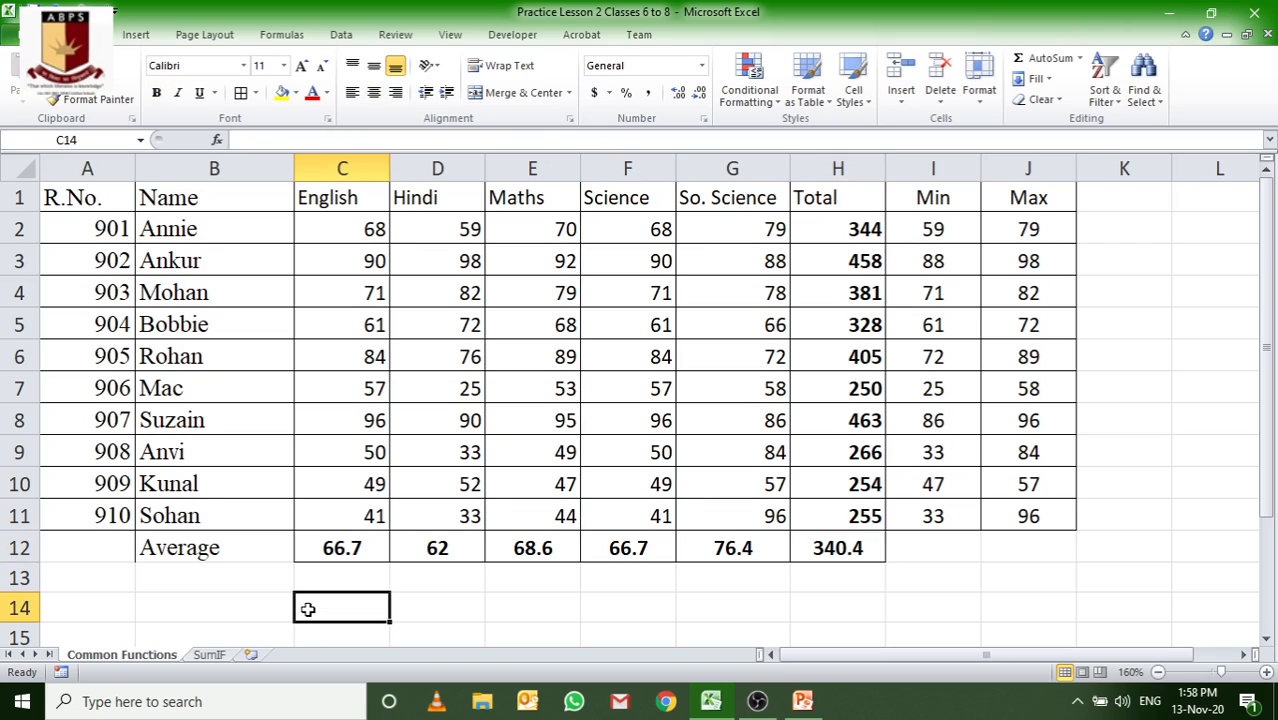
{"action": "type", "text": "=count"}
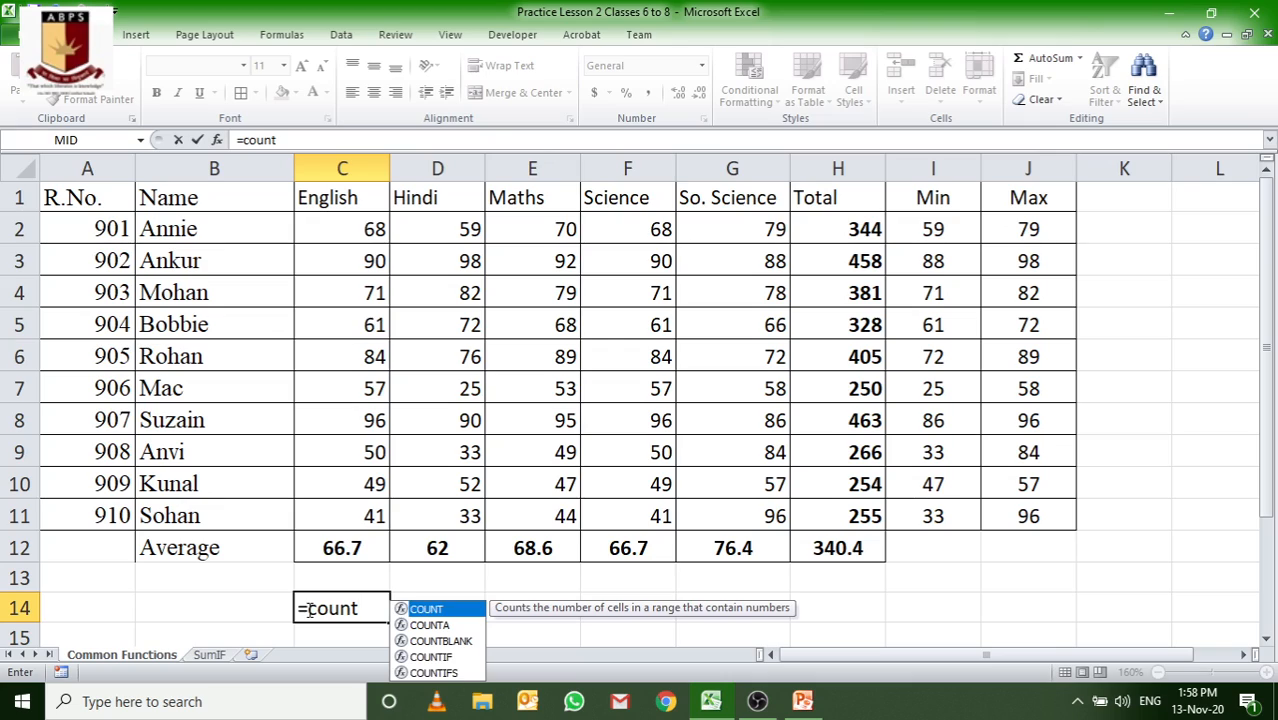
{"action": "type", "text": "("}
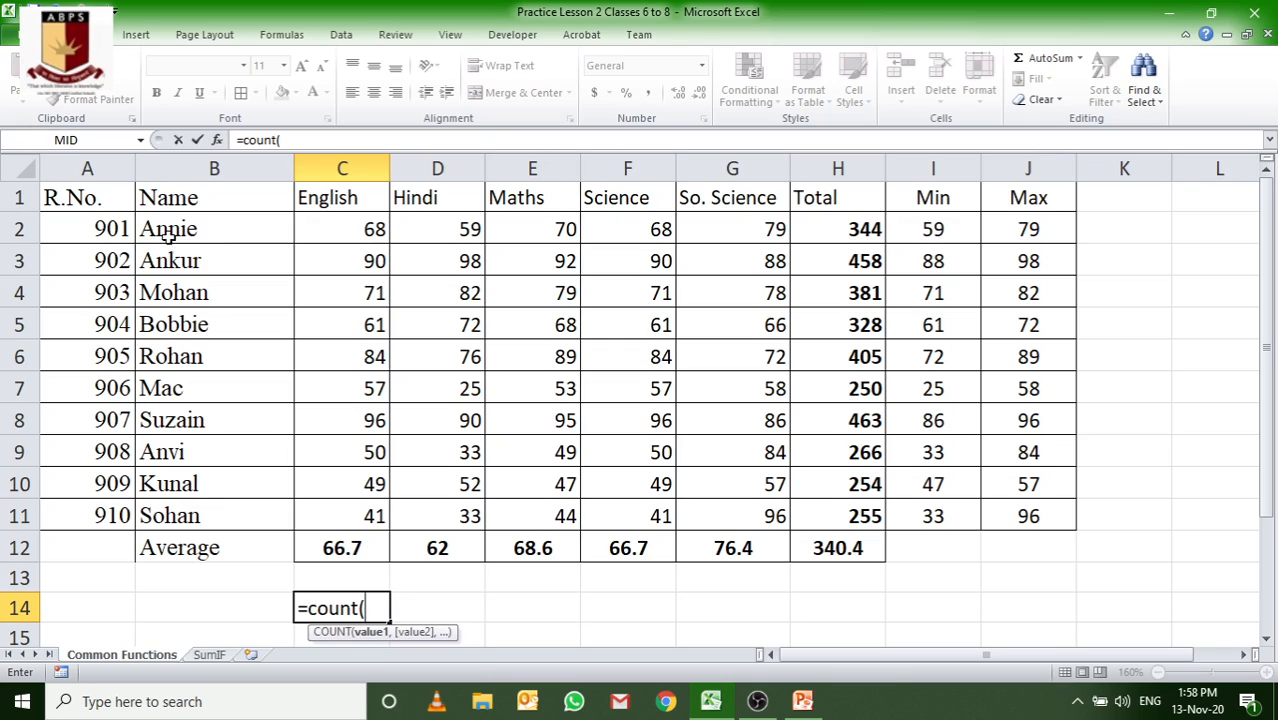
{"action": "left_click_drag", "start_coordinate": [190, 230], "coordinate": [210, 514]}
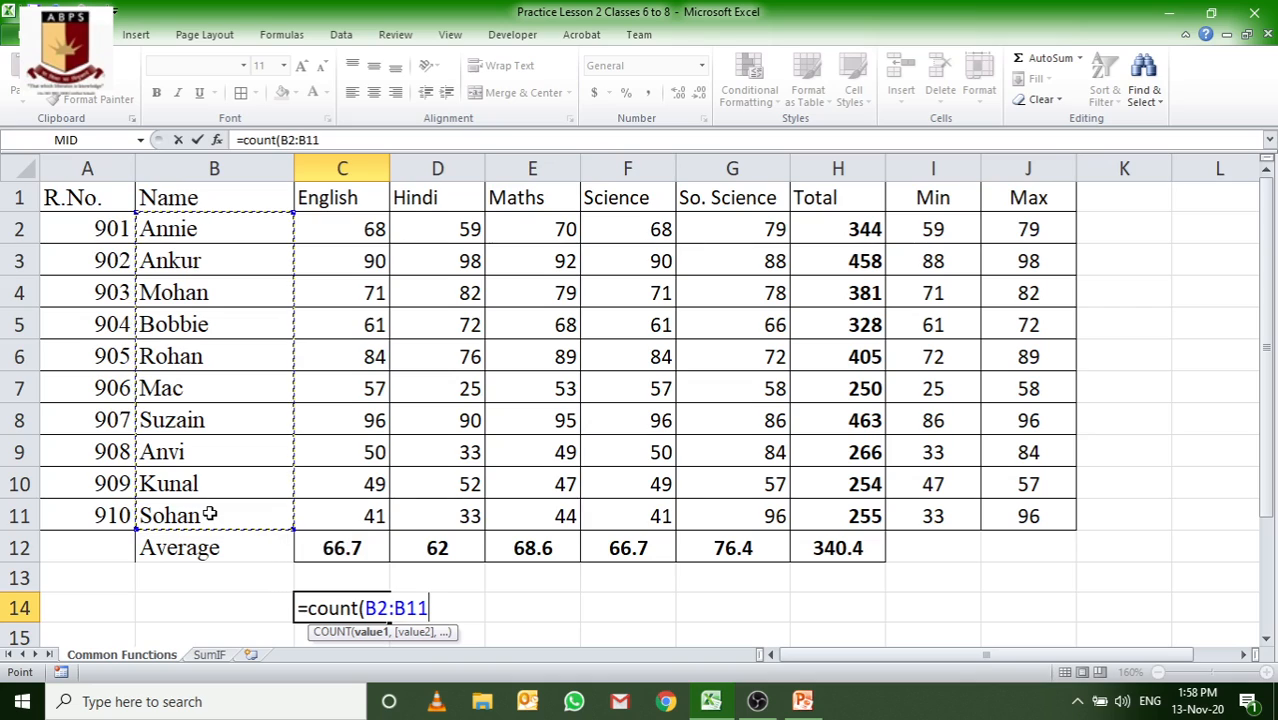
{"action": "type", "text": ")"}
{"action": "key", "text": "Return"}
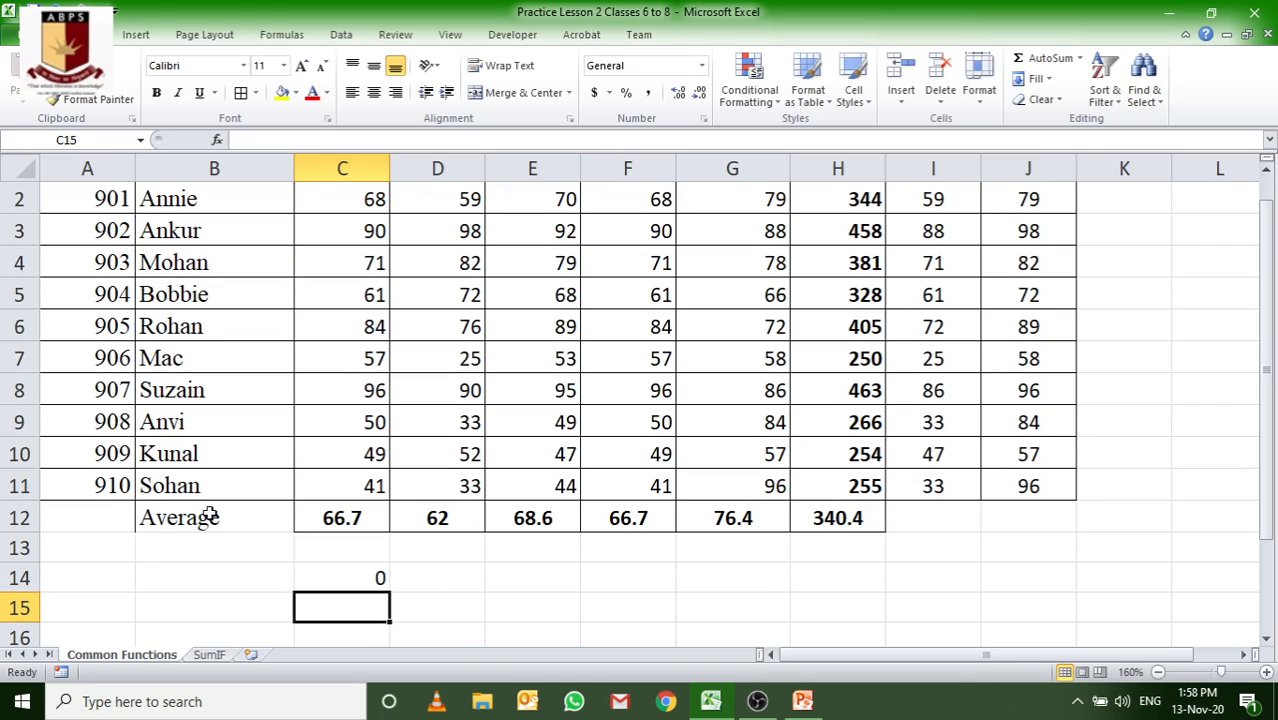
{"action": "key", "text": "Up"}
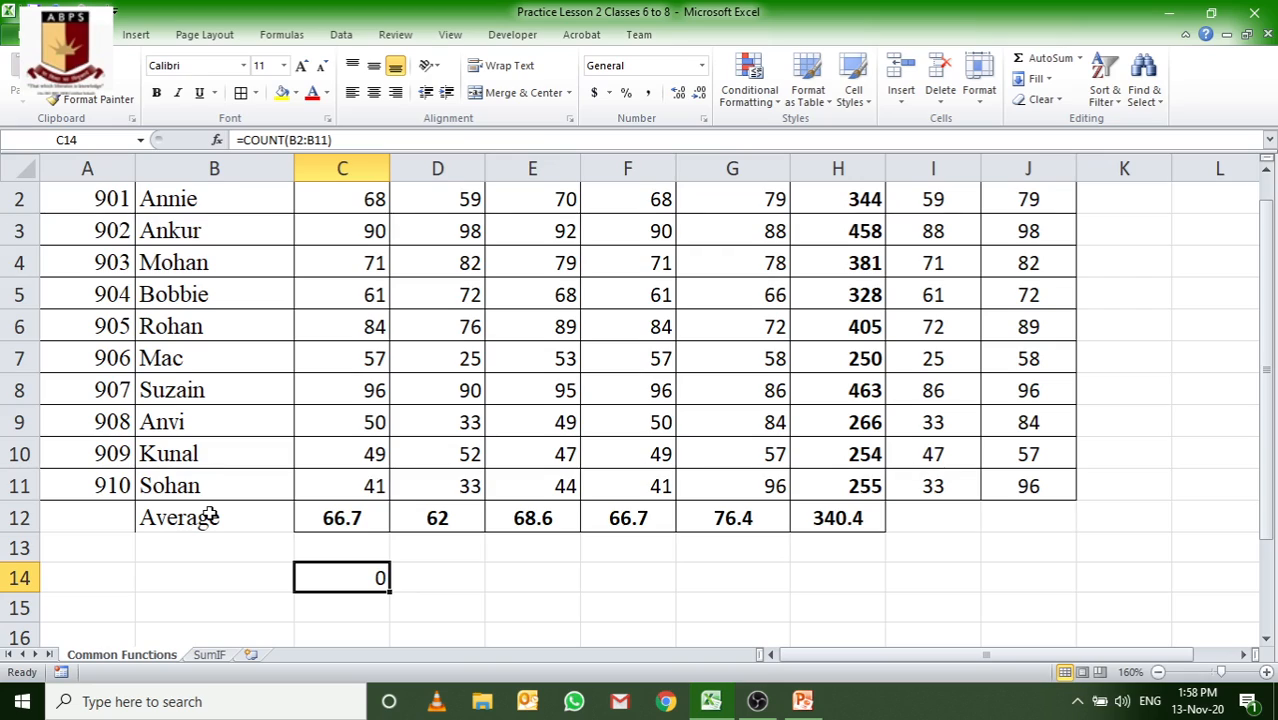
{"action": "key", "text": "Delete"}
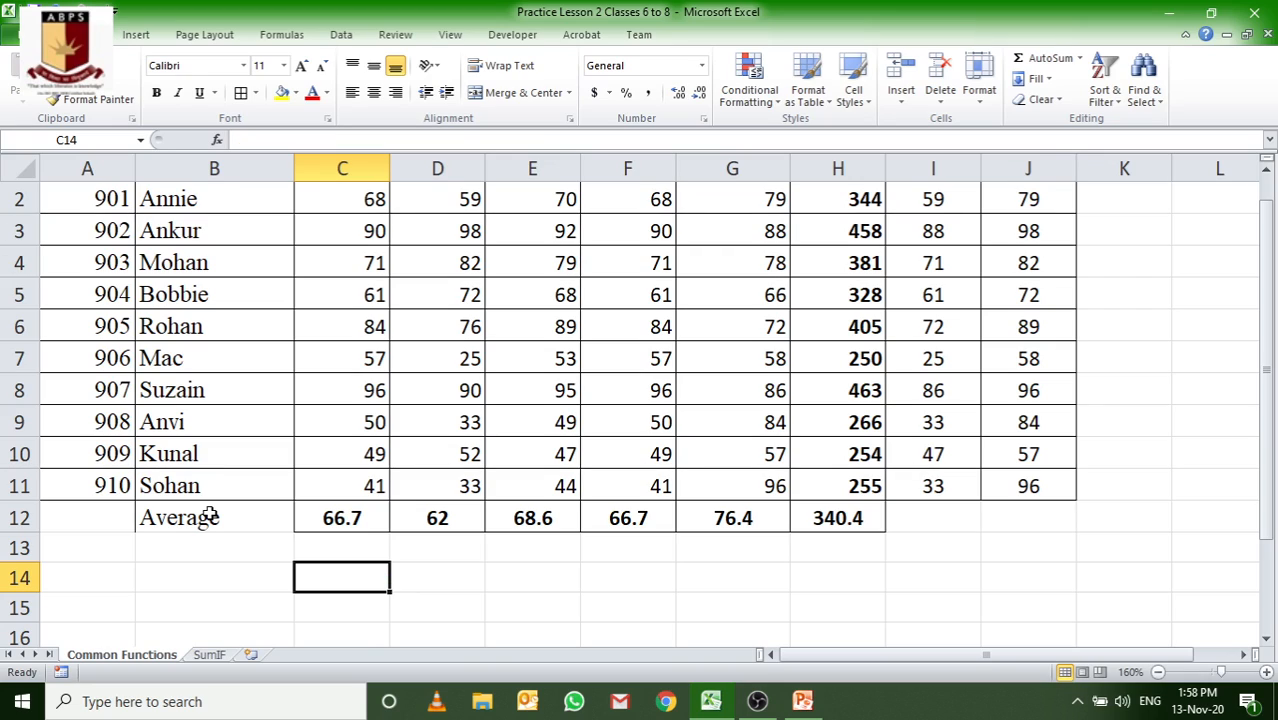
Enter =COUNT(C2:C11) in C14 to count the numeric English marks
{"action": "type", "text": "=Count"}
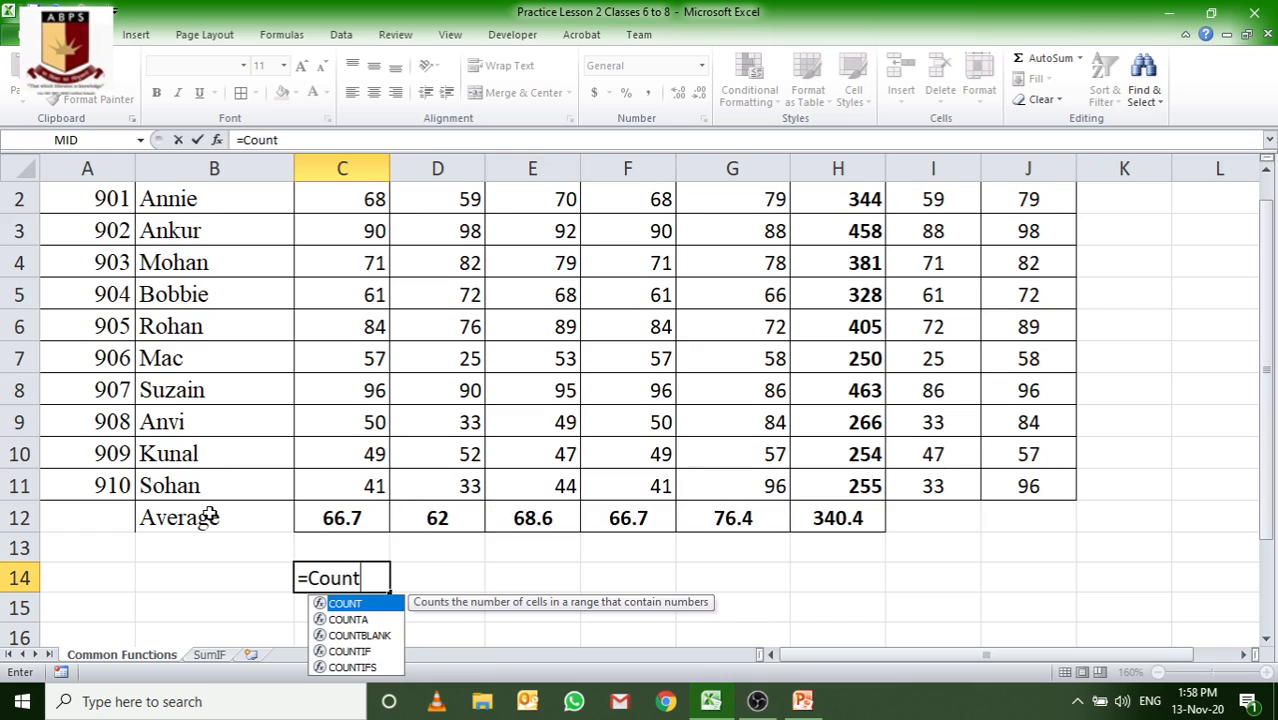
{"action": "type", "text": "("}
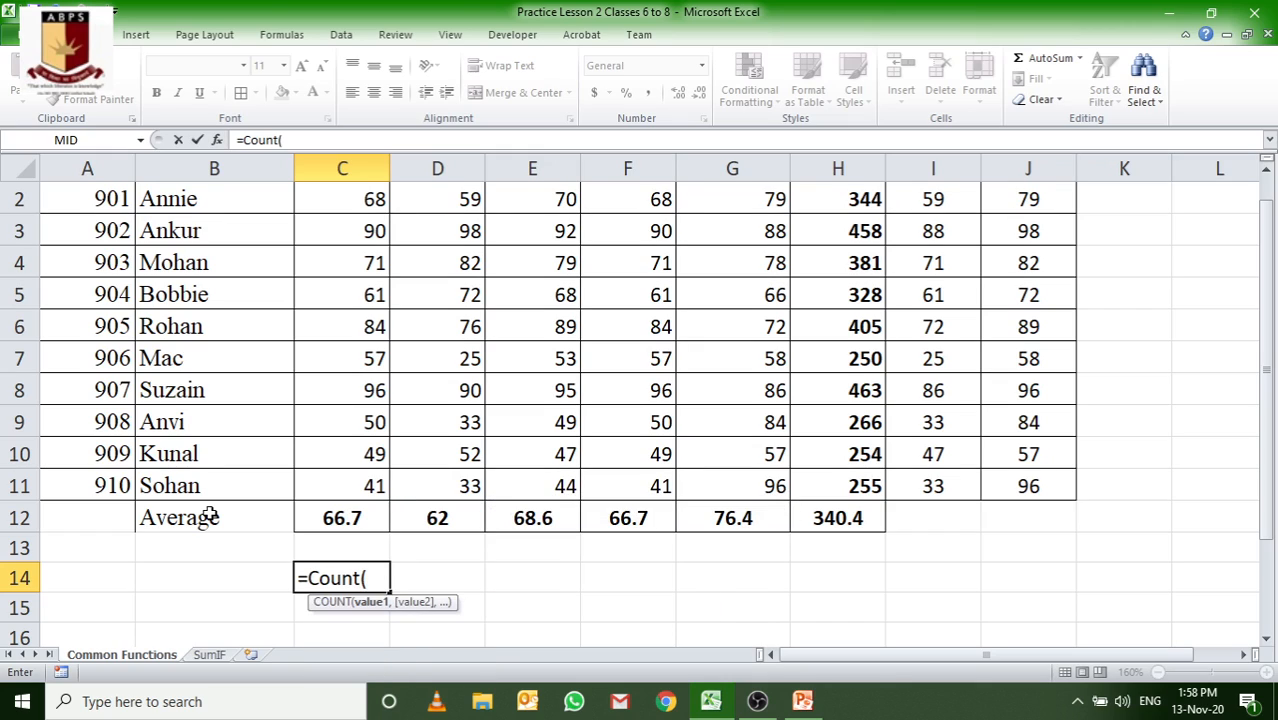
{"action": "scroll", "coordinate": [127, 562], "scroll_direction": "up", "scroll_amount": 1}
{"action": "left_click_drag", "start_coordinate": [358, 229], "coordinate": [367, 506]}
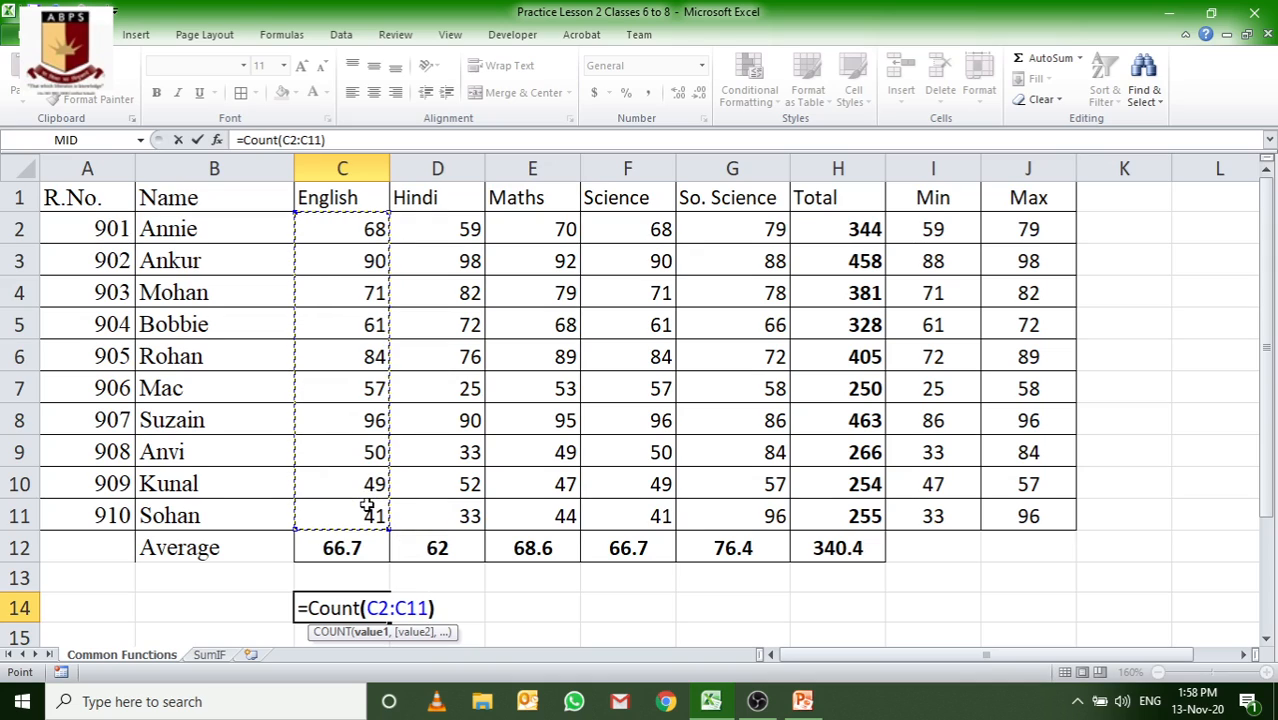
{"action": "type", "text": ")"}
{"action": "key", "text": "Return"}
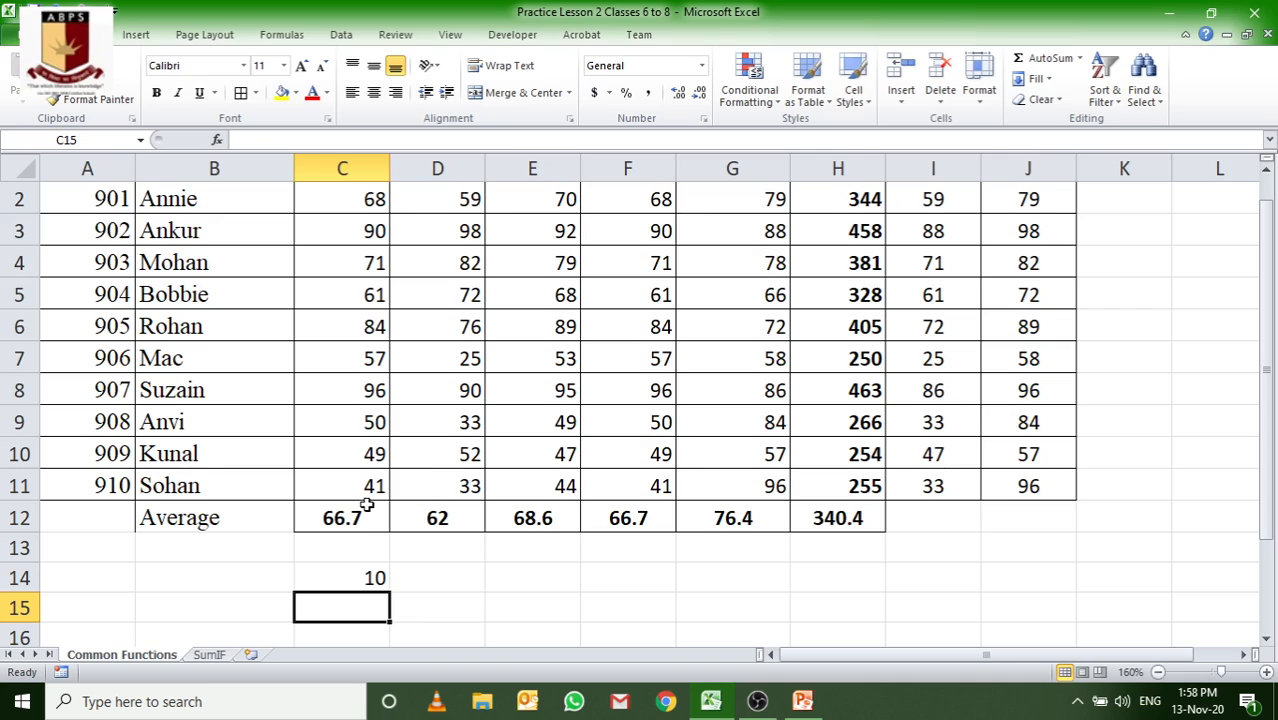
{"action": "left_click", "coordinate": [368, 578]}
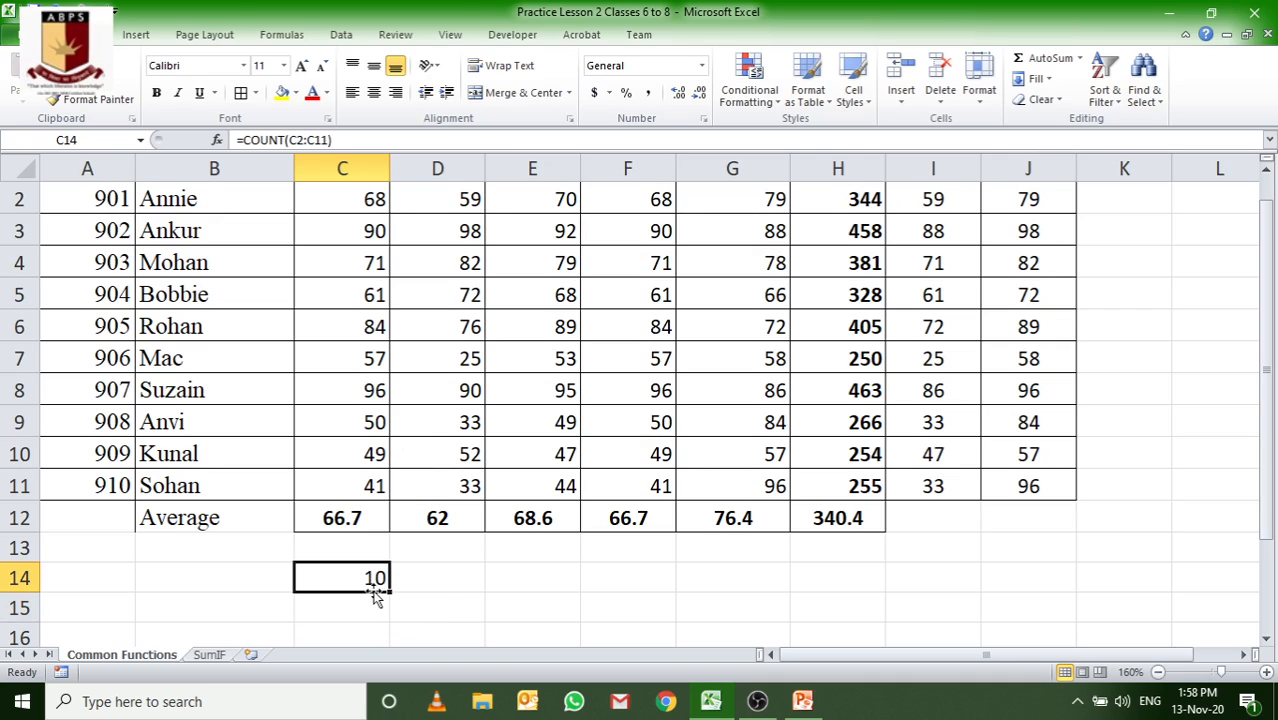
{"action": "scroll", "coordinate": [389, 397], "scroll_direction": "up", "scroll_amount": 1}
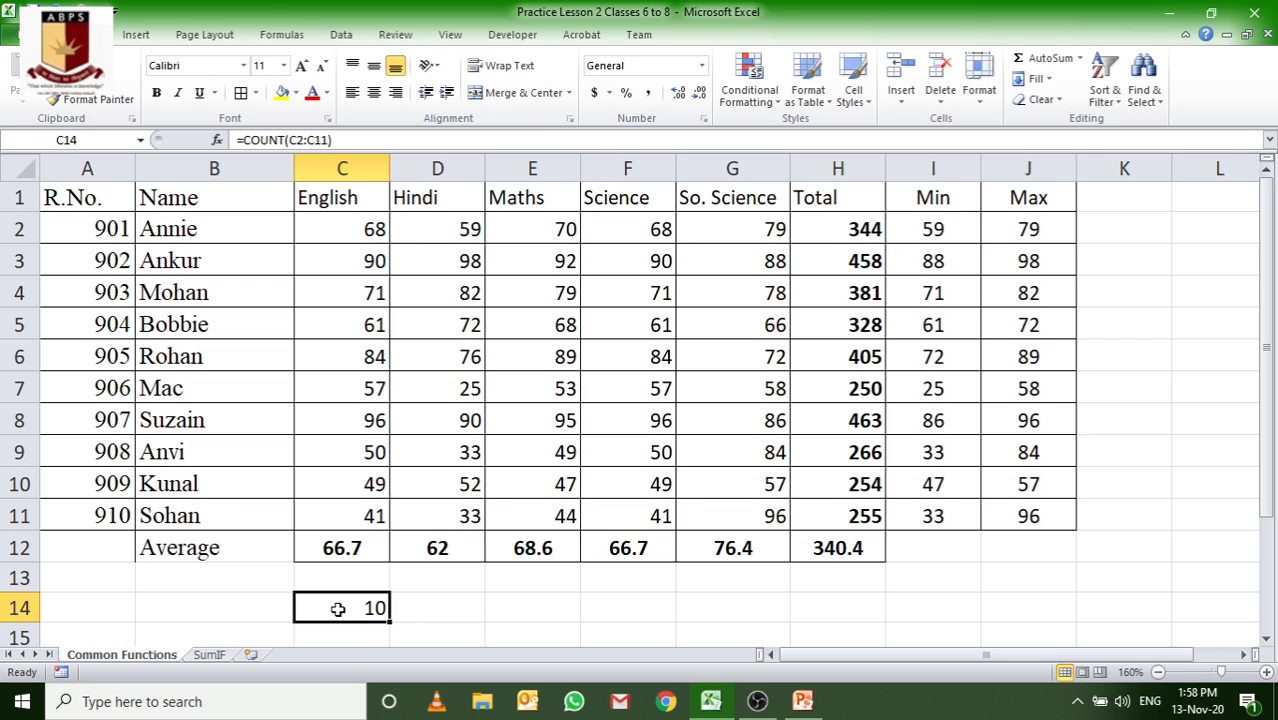
Switch to the PowerPoint slide show to review the Common functions table, and return to the Excel marks sheet
{"action": "key", "text": "alt+Tab"}
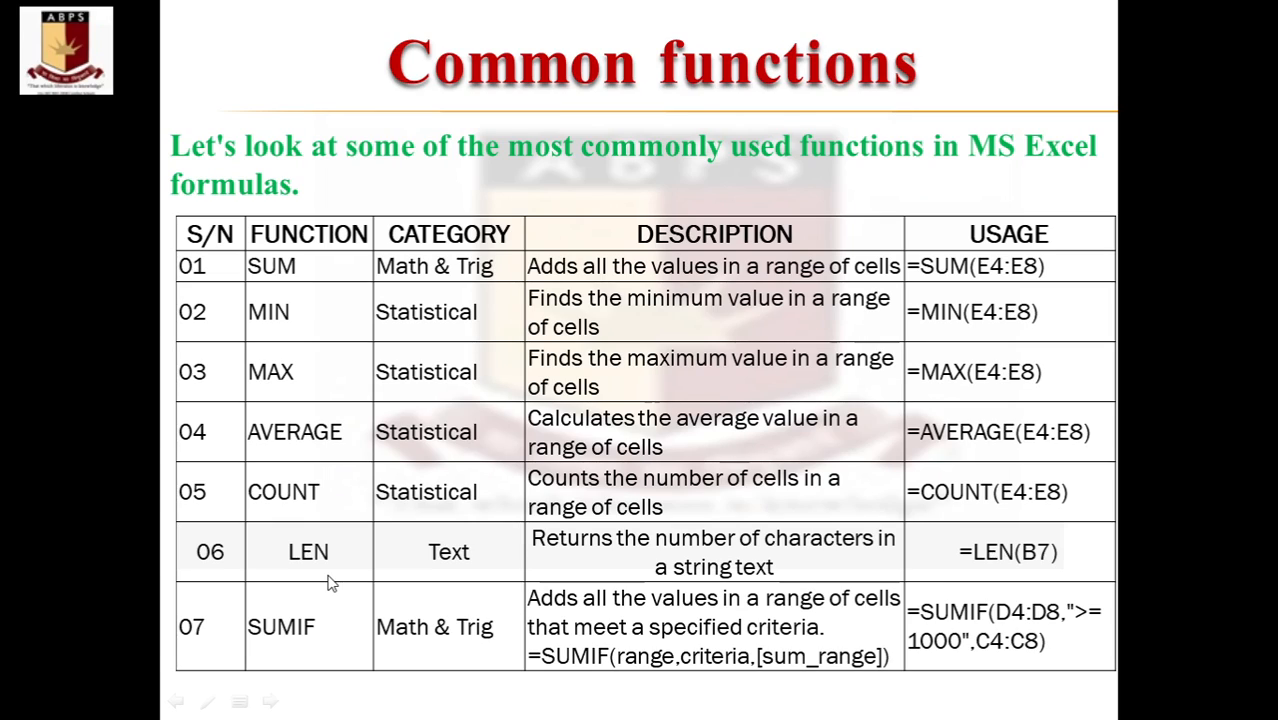
{"action": "key", "text": "alt+Tab"}
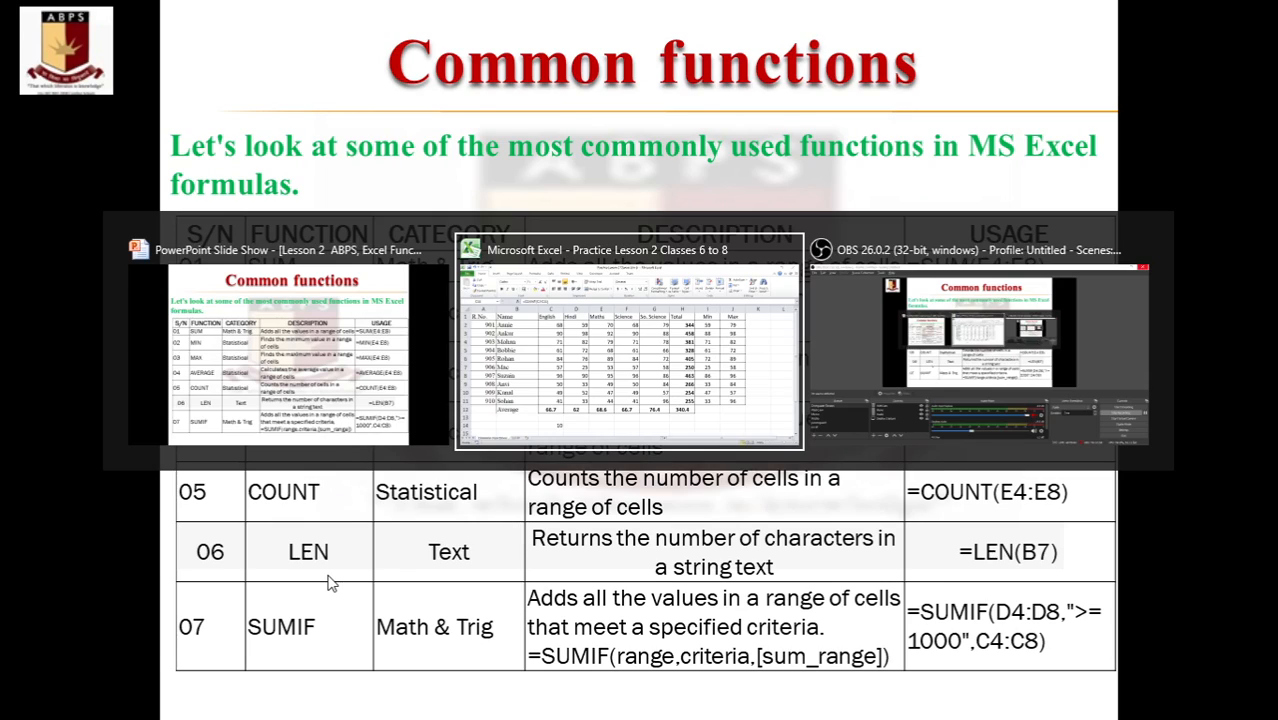
{"action": "scroll", "coordinate": [608, 553], "scroll_direction": "down", "scroll_amount": 1}
{"action": "scroll", "coordinate": [608, 553], "scroll_direction": "up", "scroll_amount": 1}
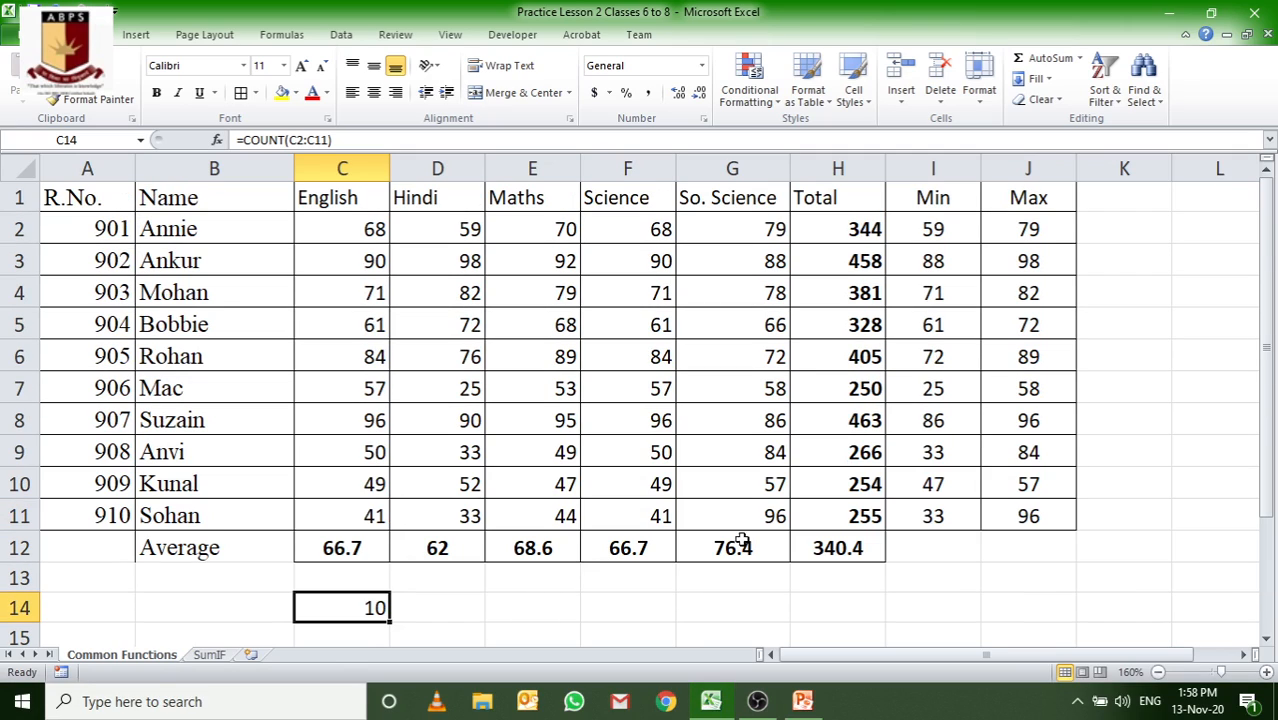
Add the heading LEN in K1, beside the Max column
{"action": "left_click", "coordinate": [1134, 199]}
{"action": "type", "text": "LEN"}
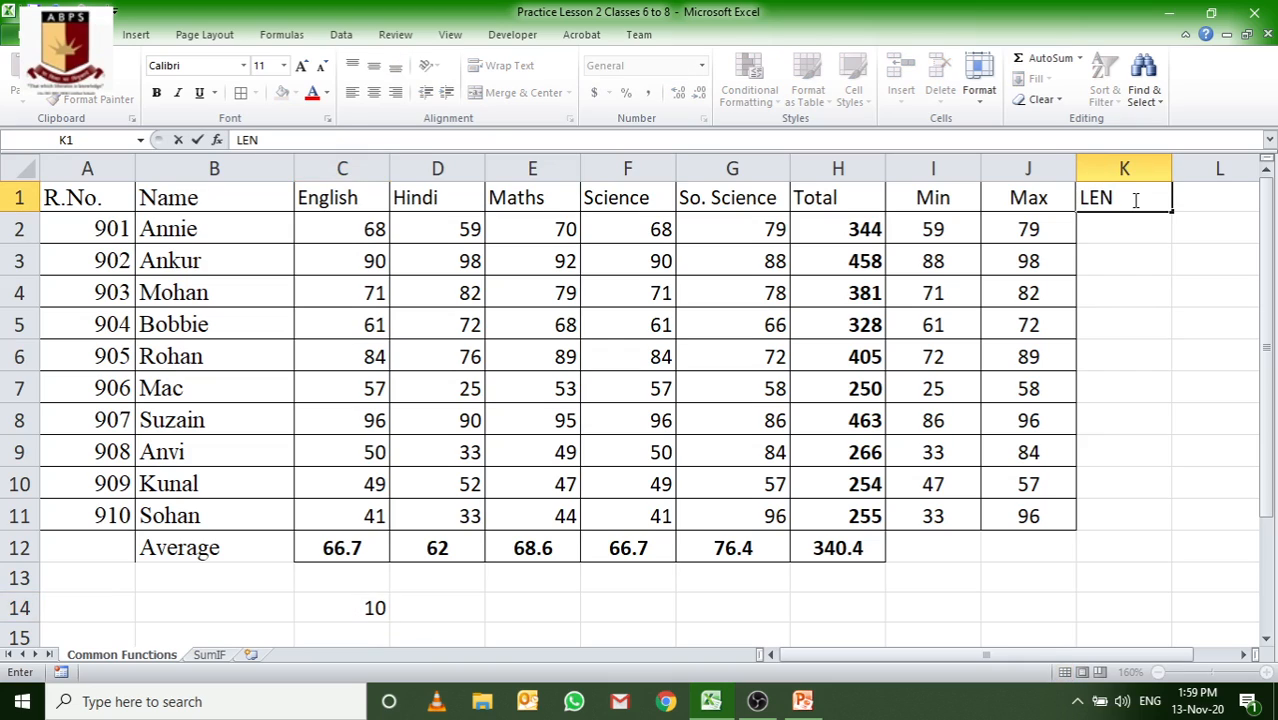
{"action": "key", "text": "Return"}
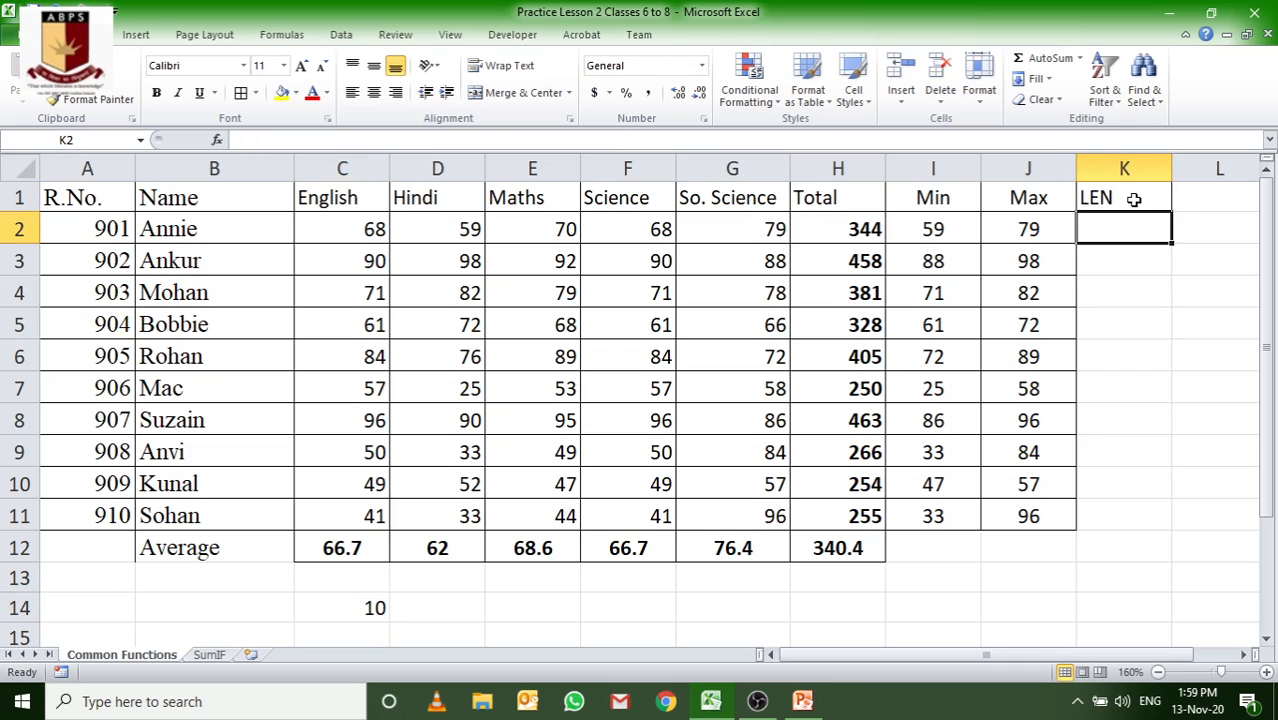
Enter =LEN(B2) in K2 to count the characters in the first student's name
{"action": "type", "text": "="}
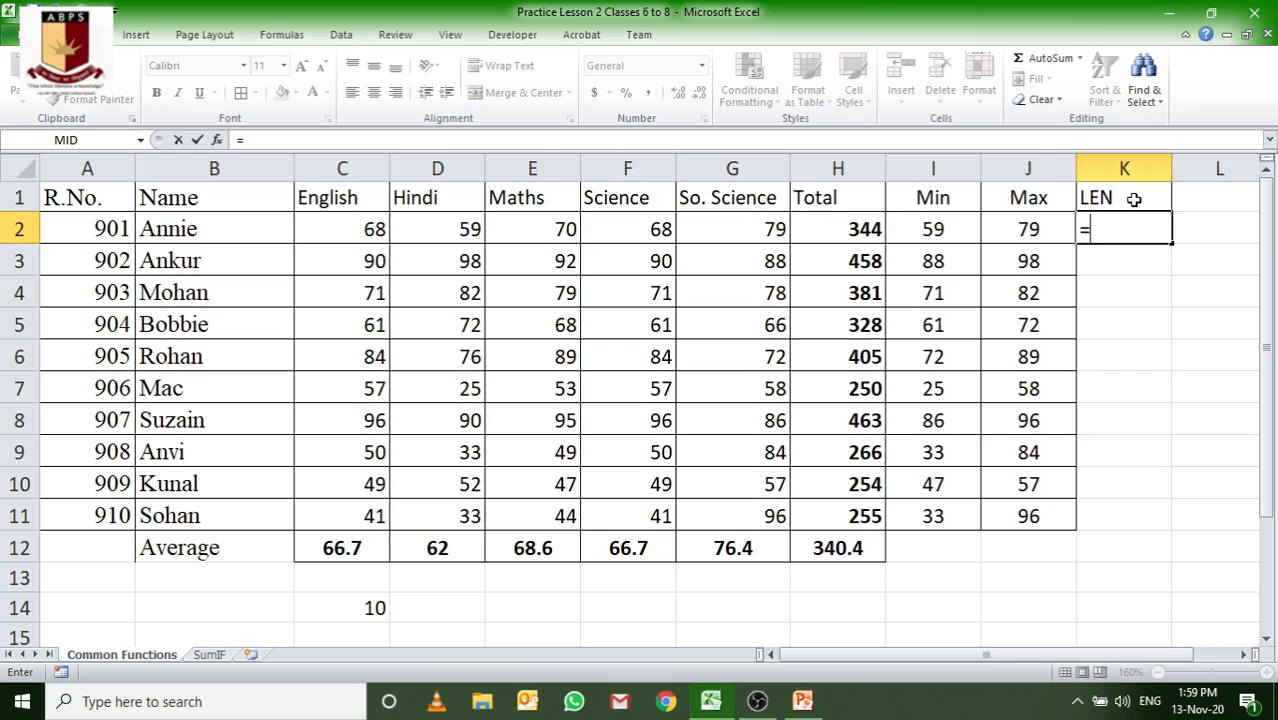
{"action": "type", "text": "len"}
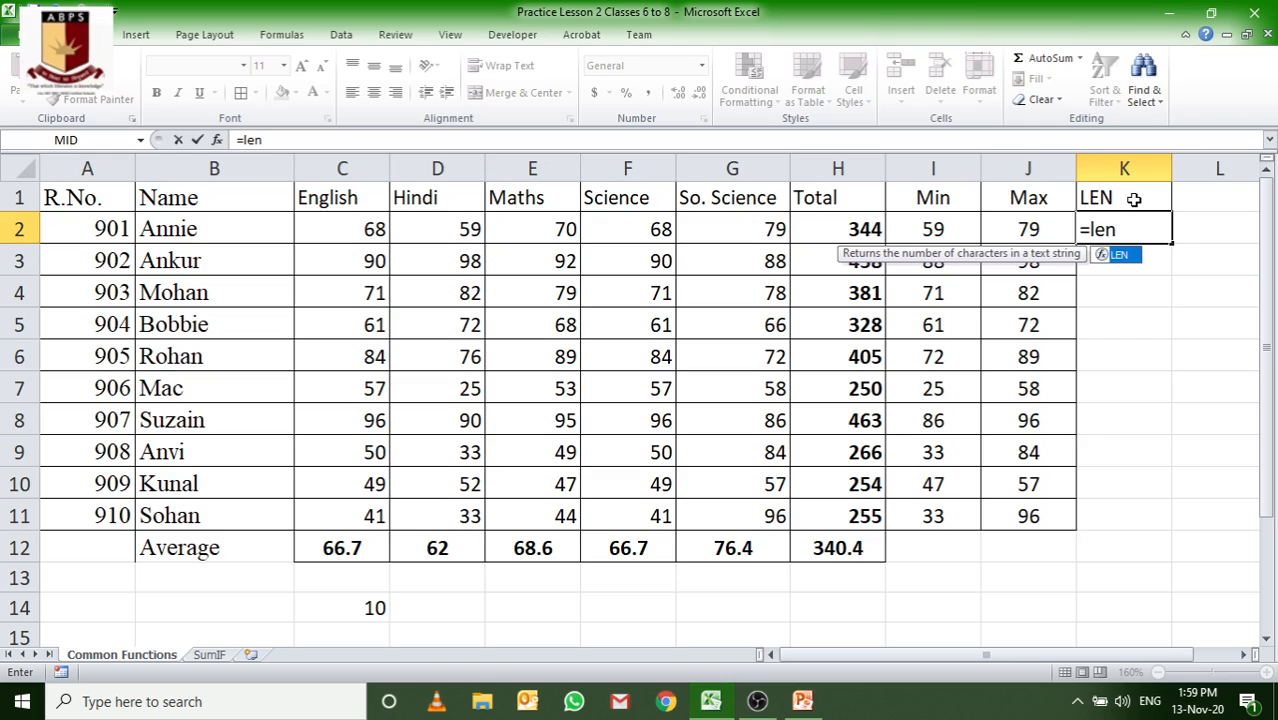
{"action": "type", "text": "("}
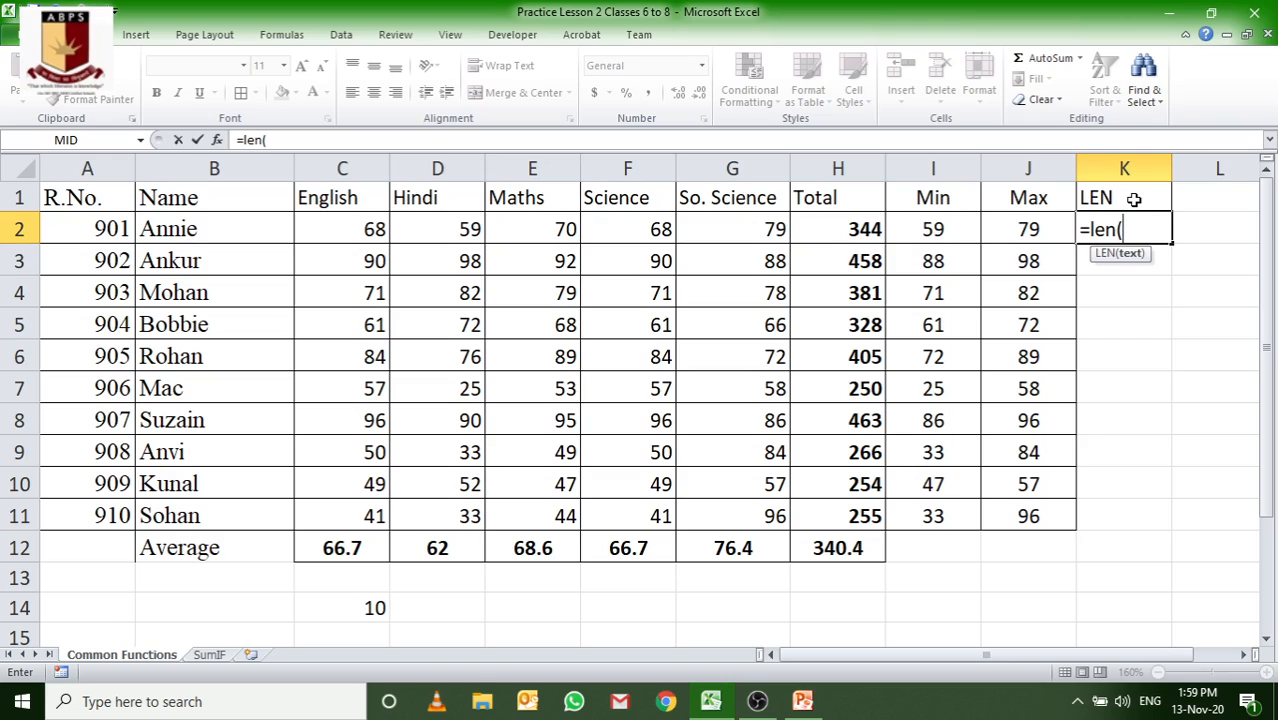
{"action": "left_click", "coordinate": [204, 234]}
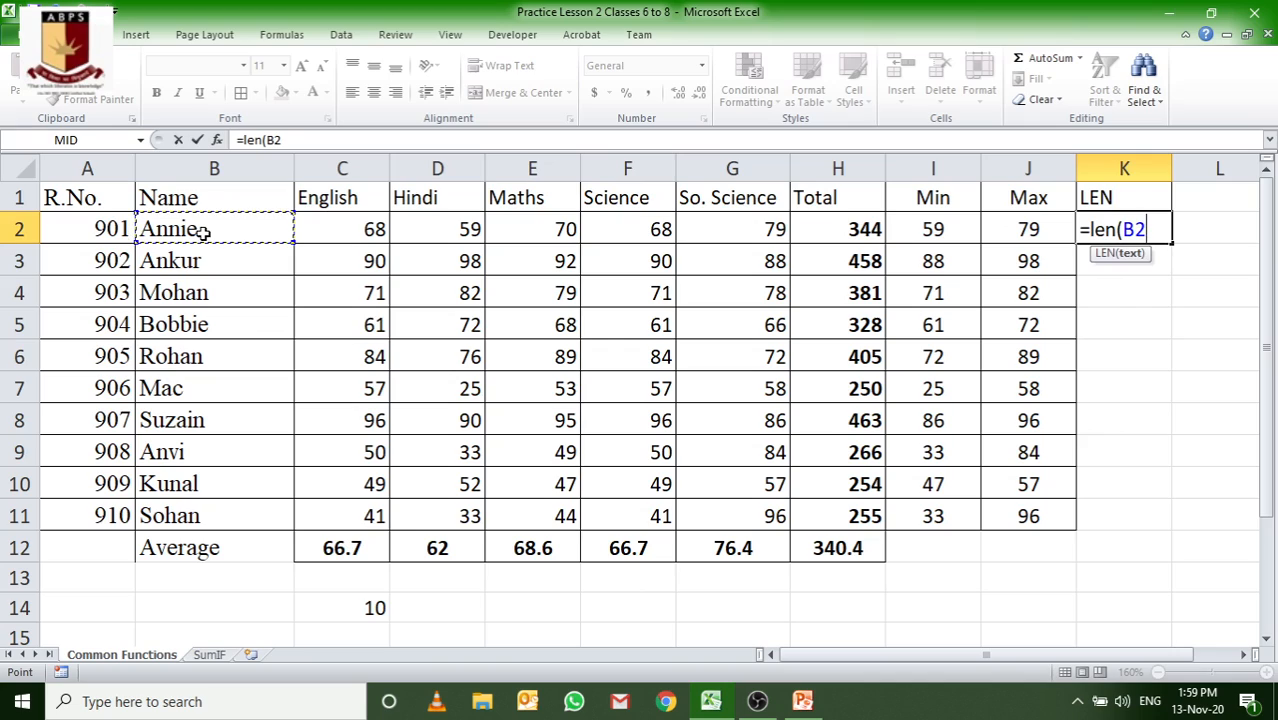
{"action": "type", "text": ")"}
{"action": "key", "text": "Return"}
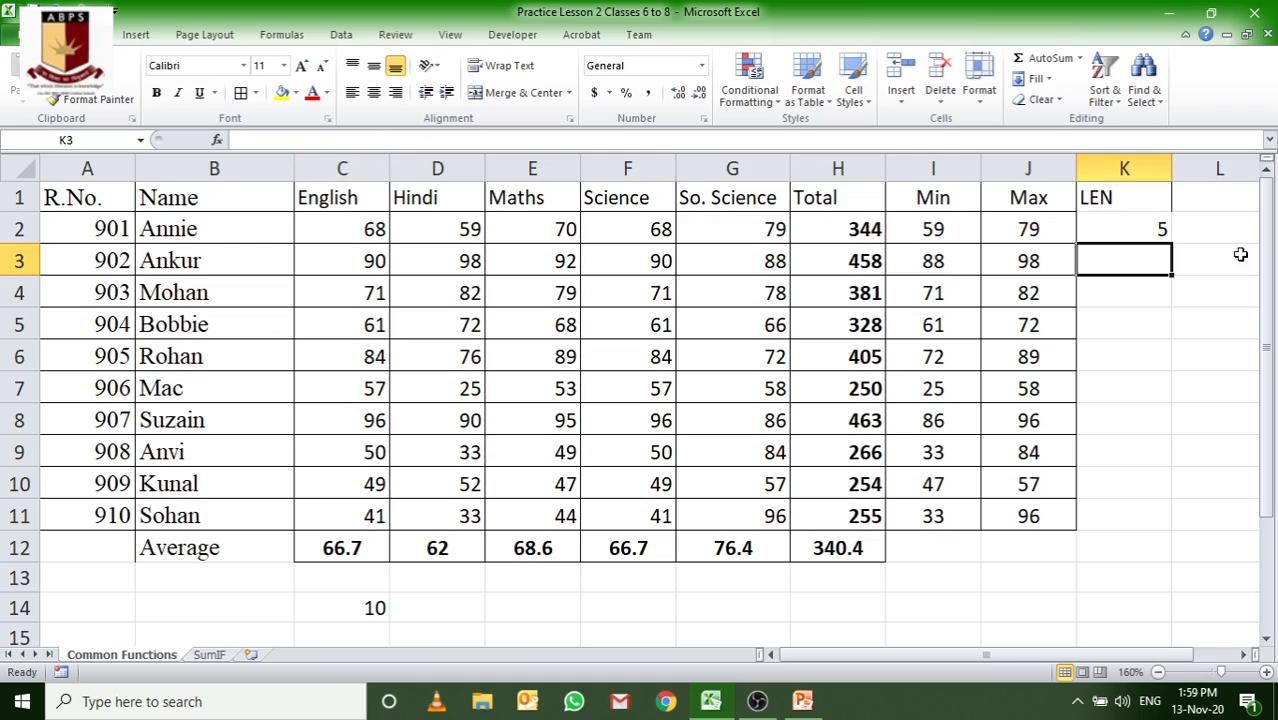
Copy the LEN formula from K2 down through K11 and centre the results
{"action": "left_click", "coordinate": [1148, 232]}
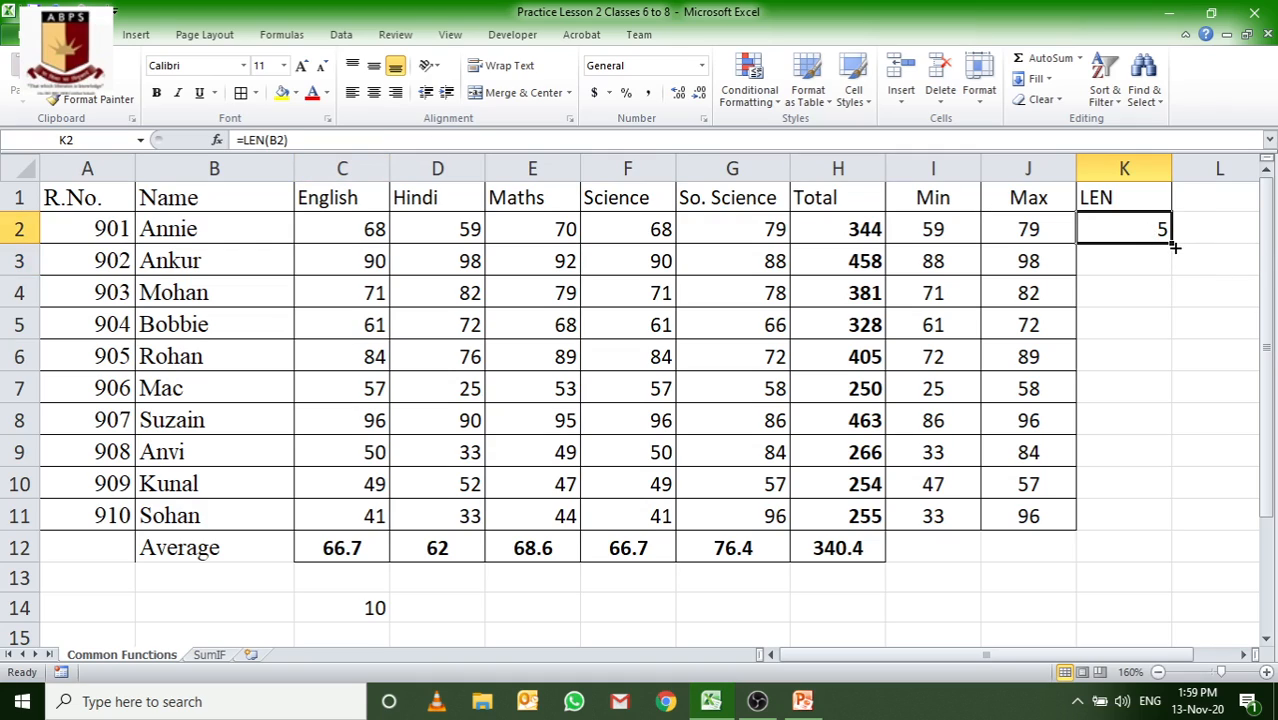
{"action": "left_click_drag", "start_coordinate": [1172, 244], "coordinate": [1166, 538]}
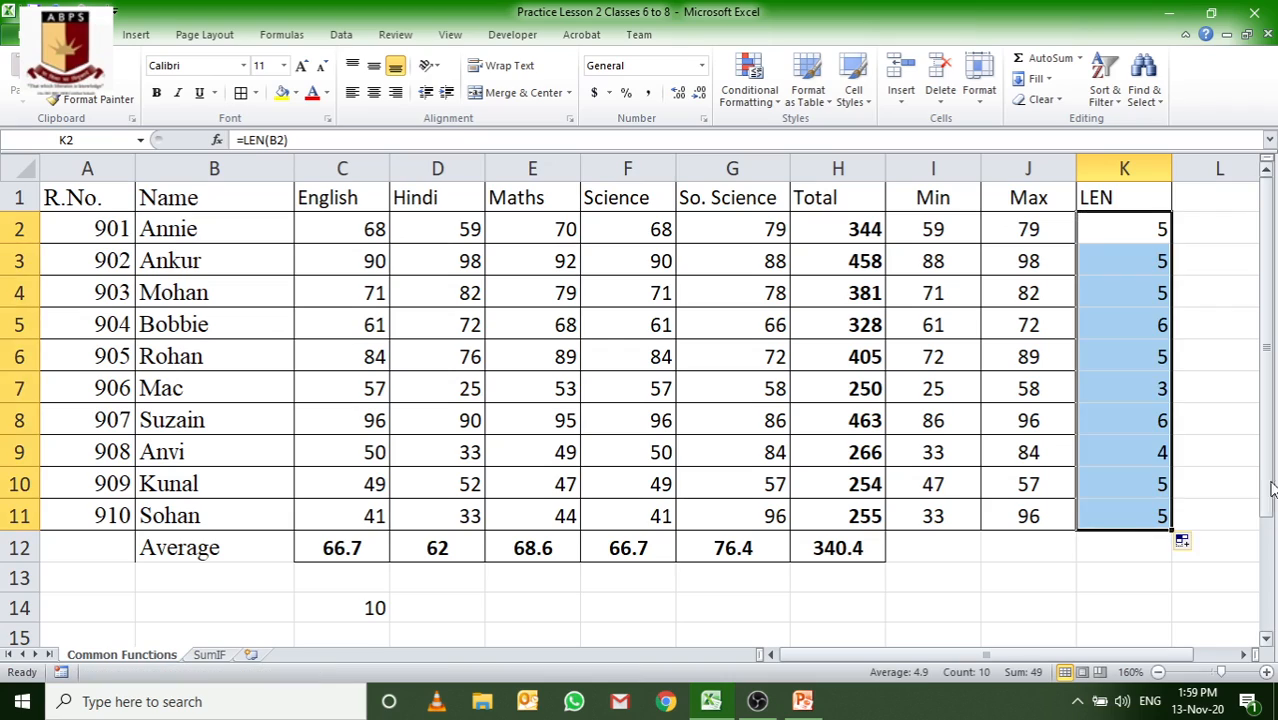
{"action": "left_click", "coordinate": [373, 92]}
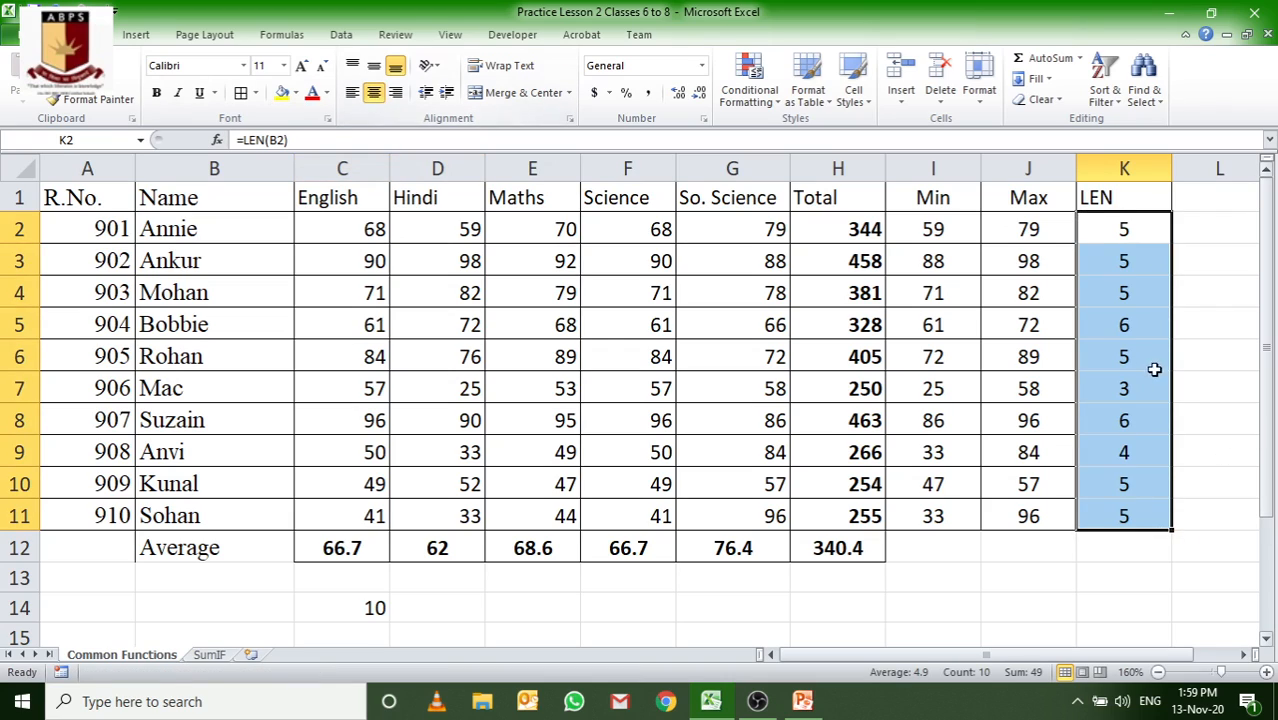
Check several LEN formulas in column K, review the Common functions table in the PowerPoint slide show, and return to the Excel workbook
{"action": "left_click", "coordinate": [1104, 330]}
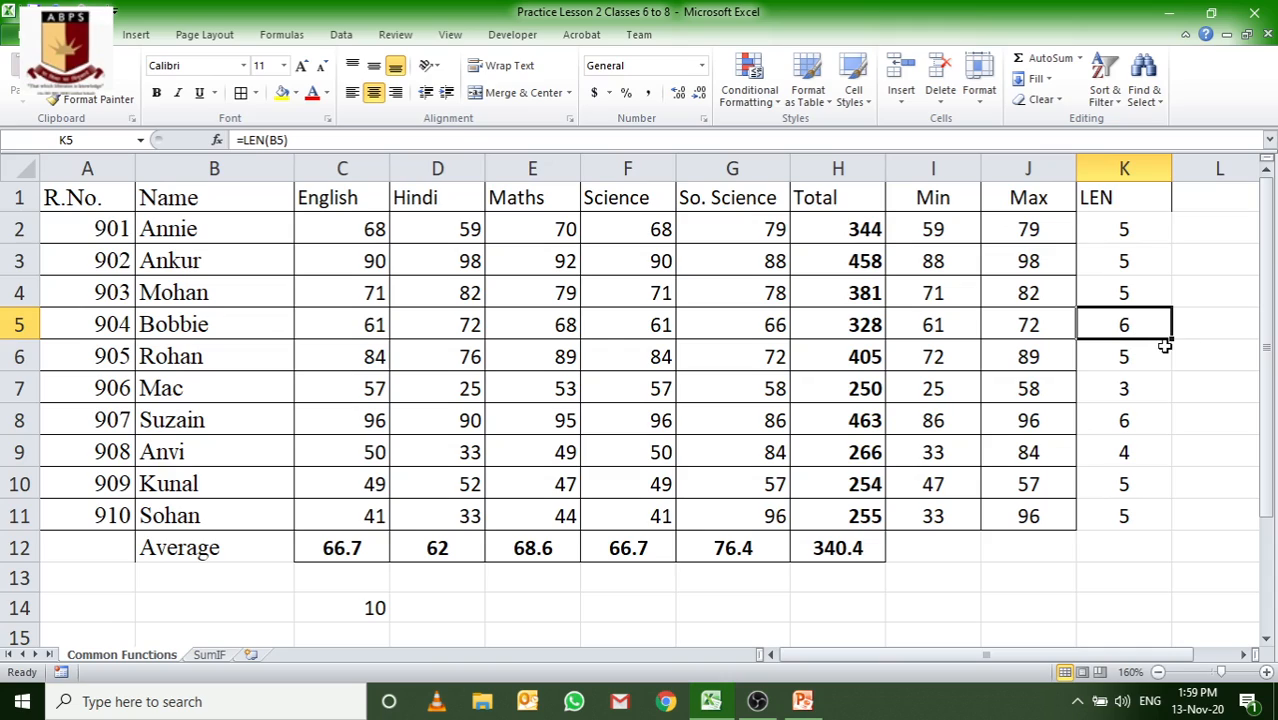
{"action": "left_click", "coordinate": [1132, 389]}
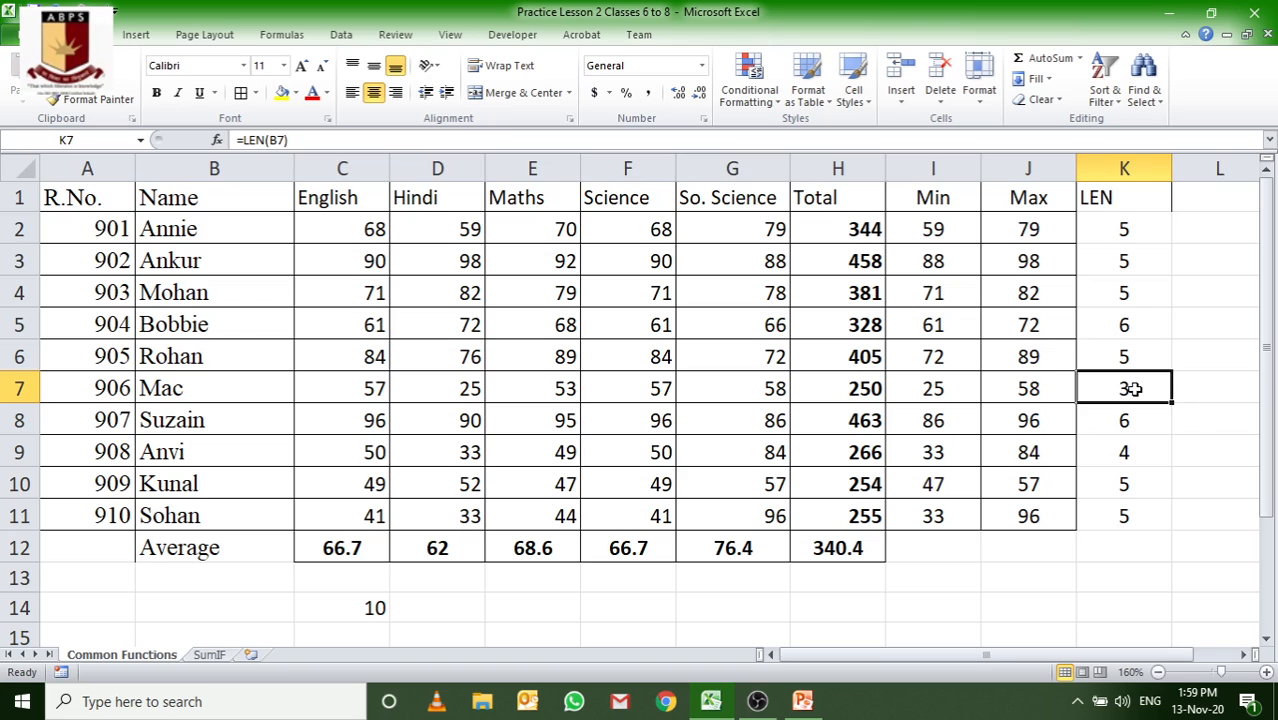
{"action": "left_click", "coordinate": [1130, 418]}
{"action": "left_click", "coordinate": [1137, 459]}
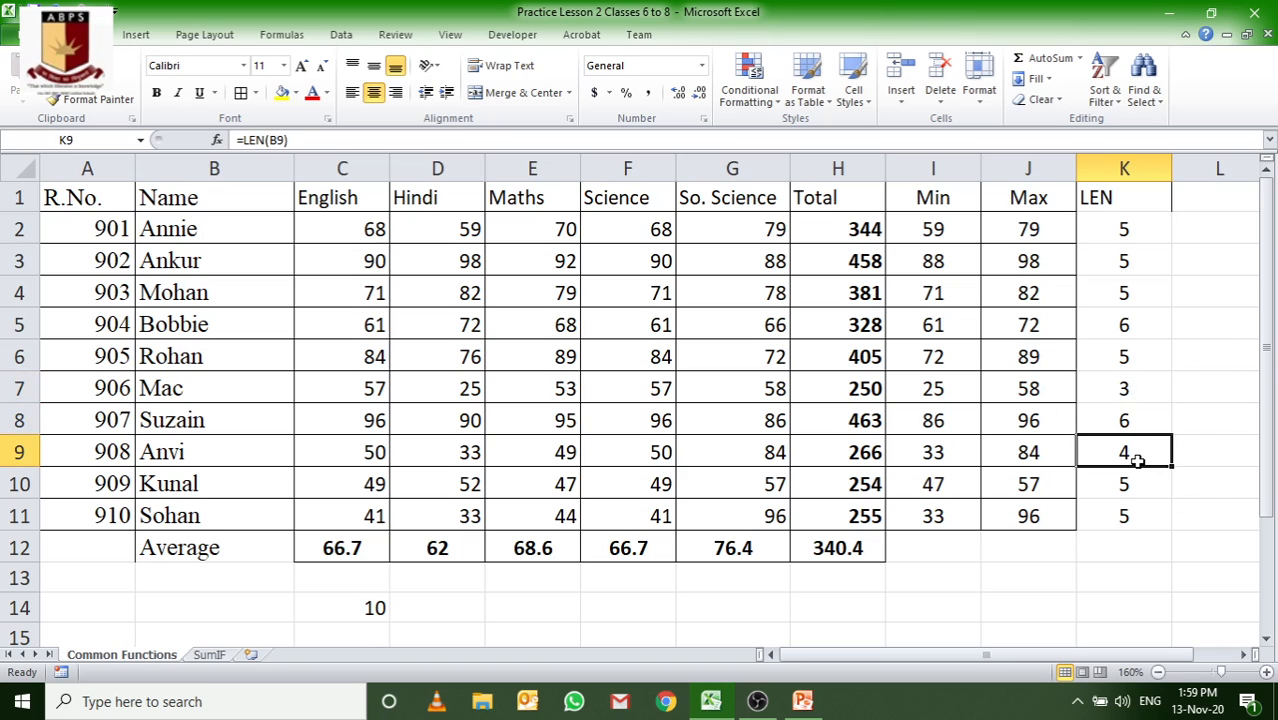
{"action": "left_click", "coordinate": [1128, 486]}
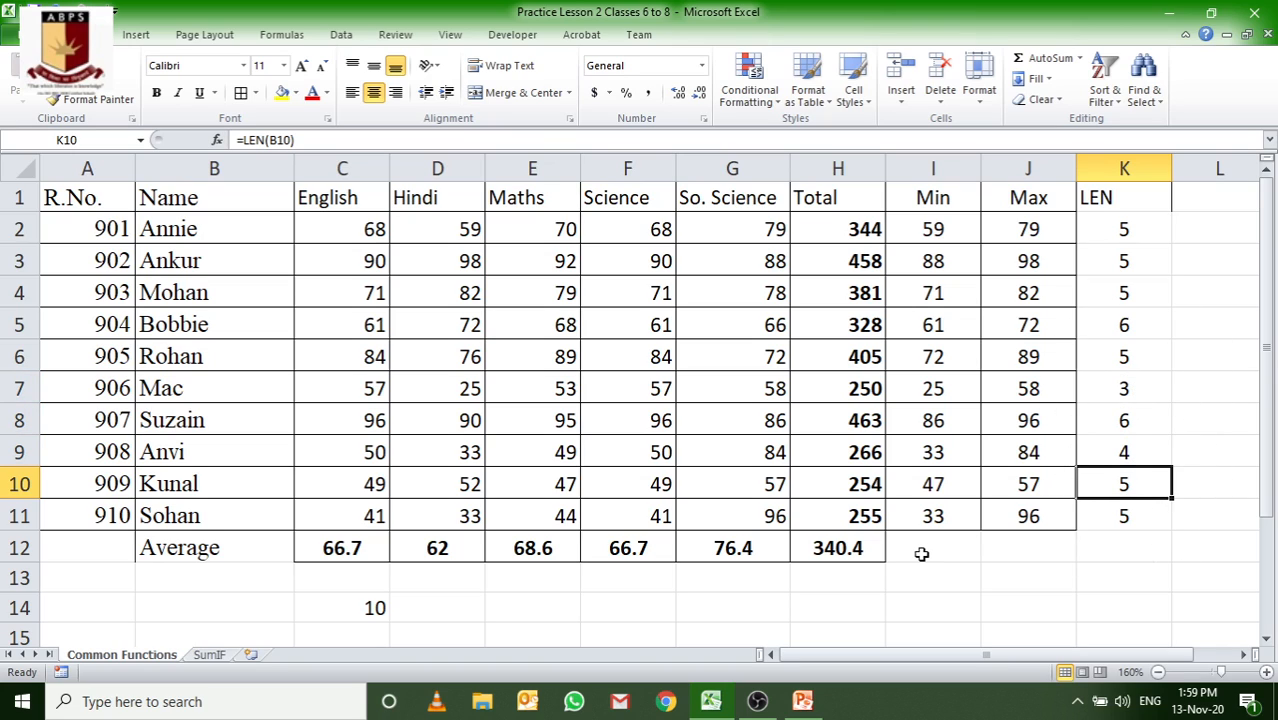
{"action": "key", "text": "alt+Tab"}
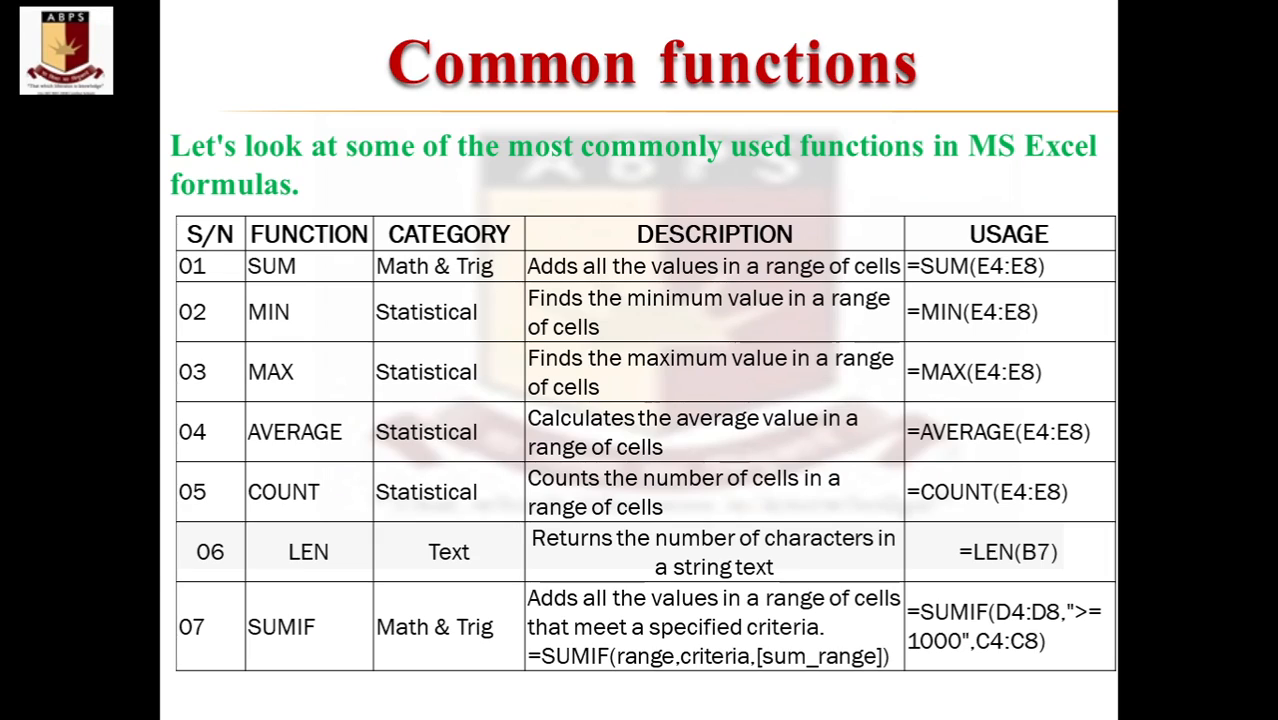
{"action": "key", "text": "alt+Tab"}
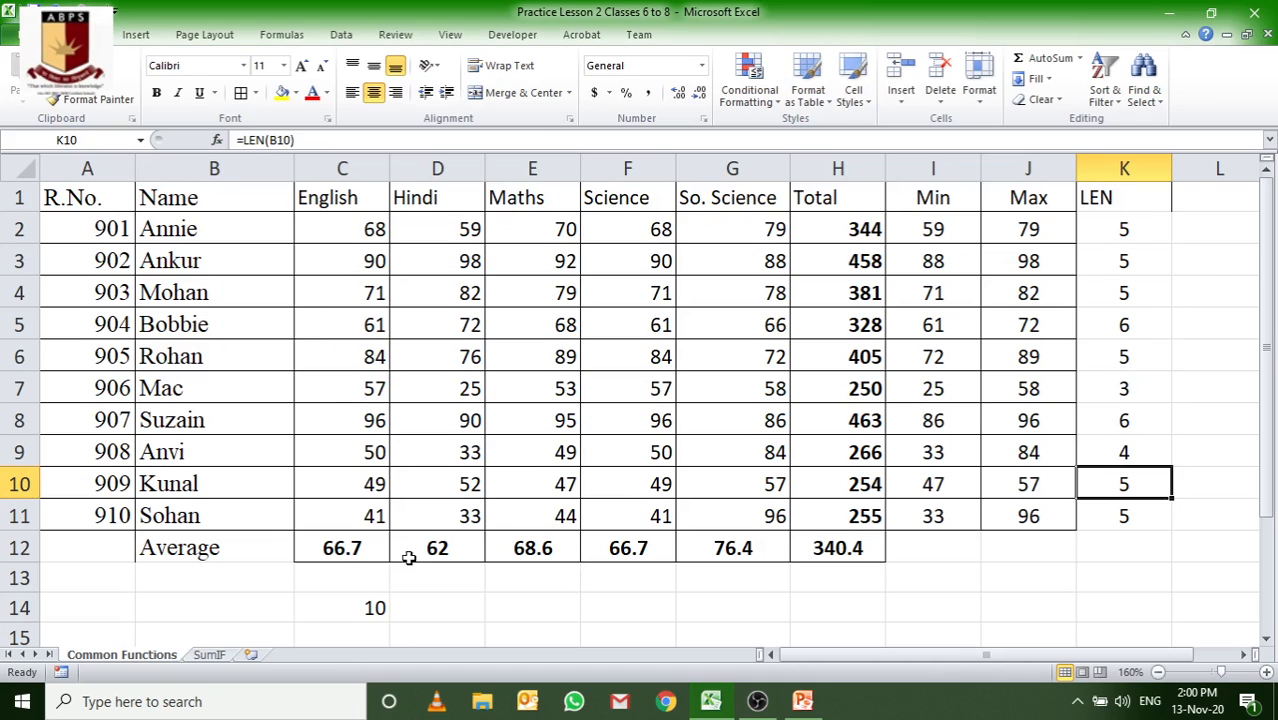
Open the SumIF sheet and select the Sector heading in A1
{"action": "left_click", "coordinate": [209, 655]}
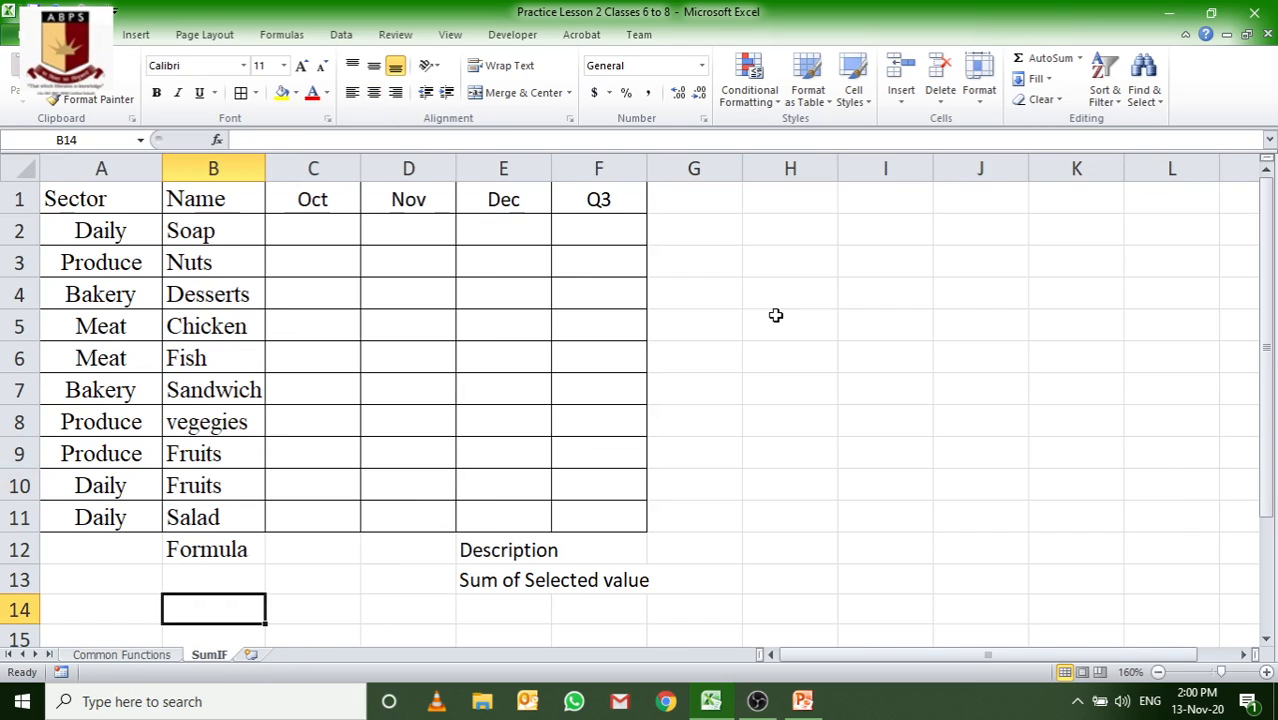
{"action": "left_click", "coordinate": [110, 235]}
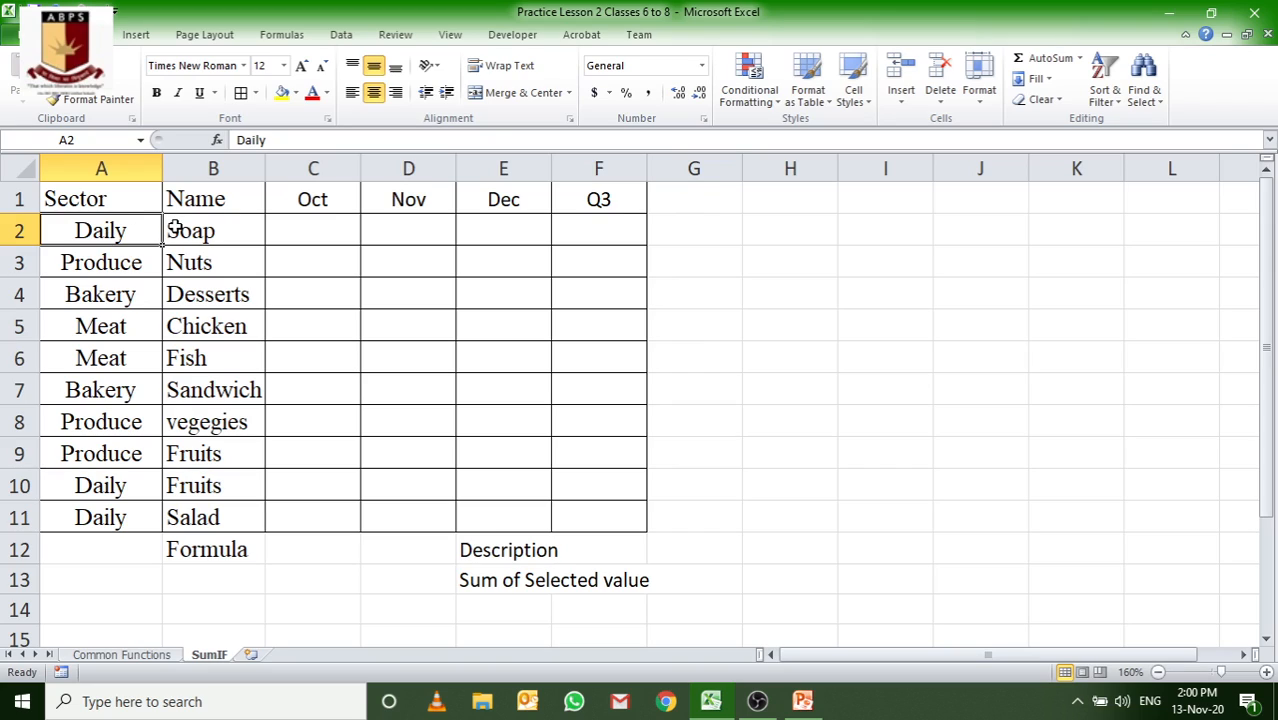
{"action": "left_click", "coordinate": [120, 204]}
{"action": "type", "text": "Dep"}
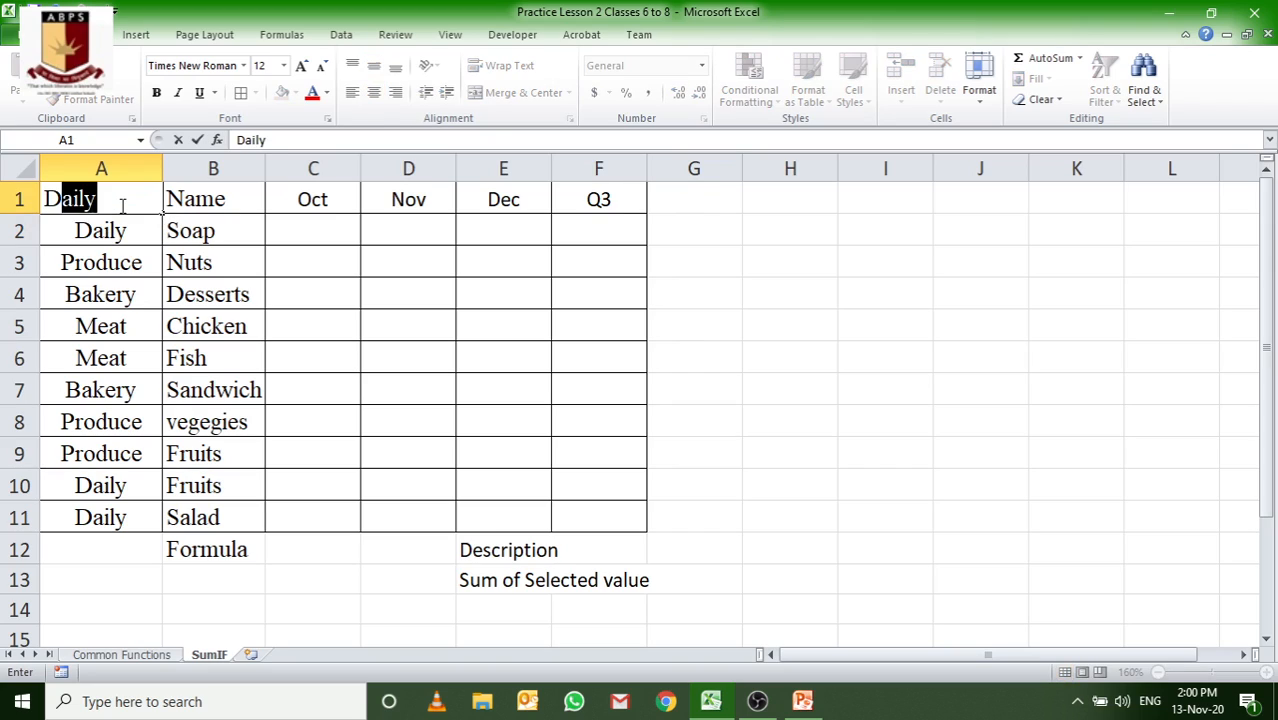
{"action": "type", "text": "t"}
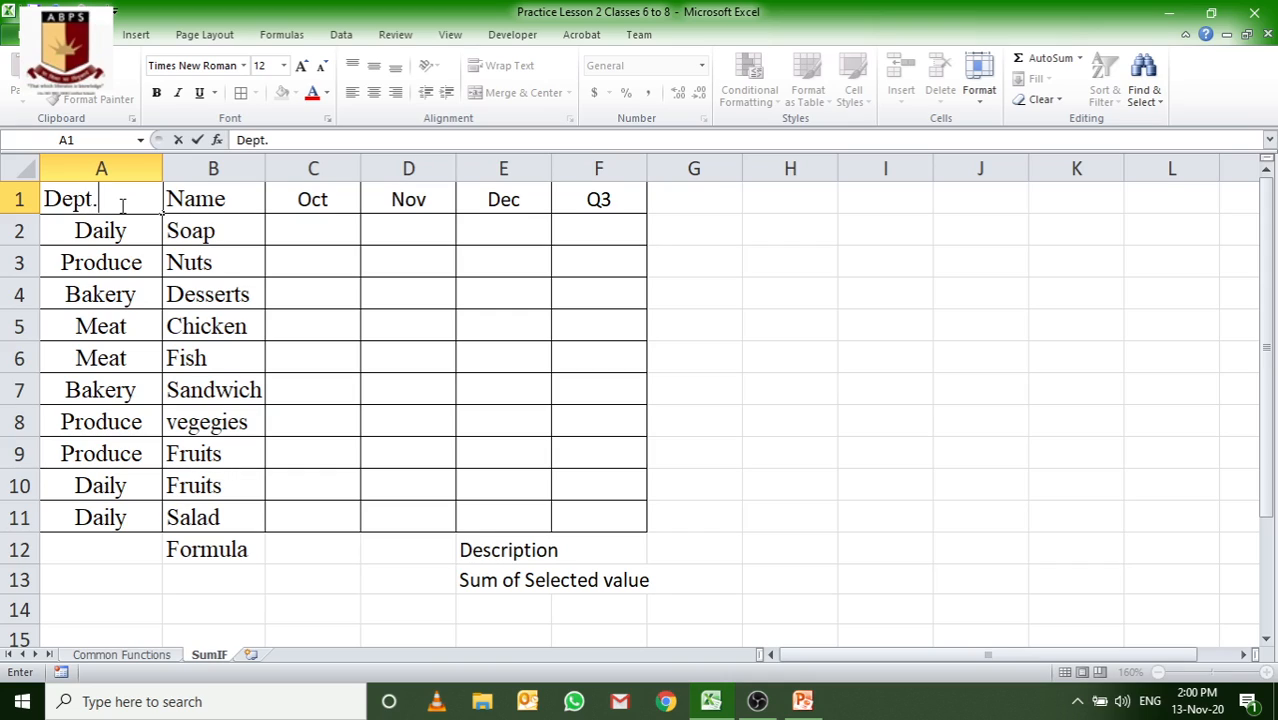
{"action": "type", "text": "."}
{"action": "key", "text": "BackSpace"}
{"action": "key", "text": "BackSpace"}
{"action": "key", "text": "BackSpace"}
{"action": "key", "text": "BackSpace"}
{"action": "key", "text": "BackSpace"}
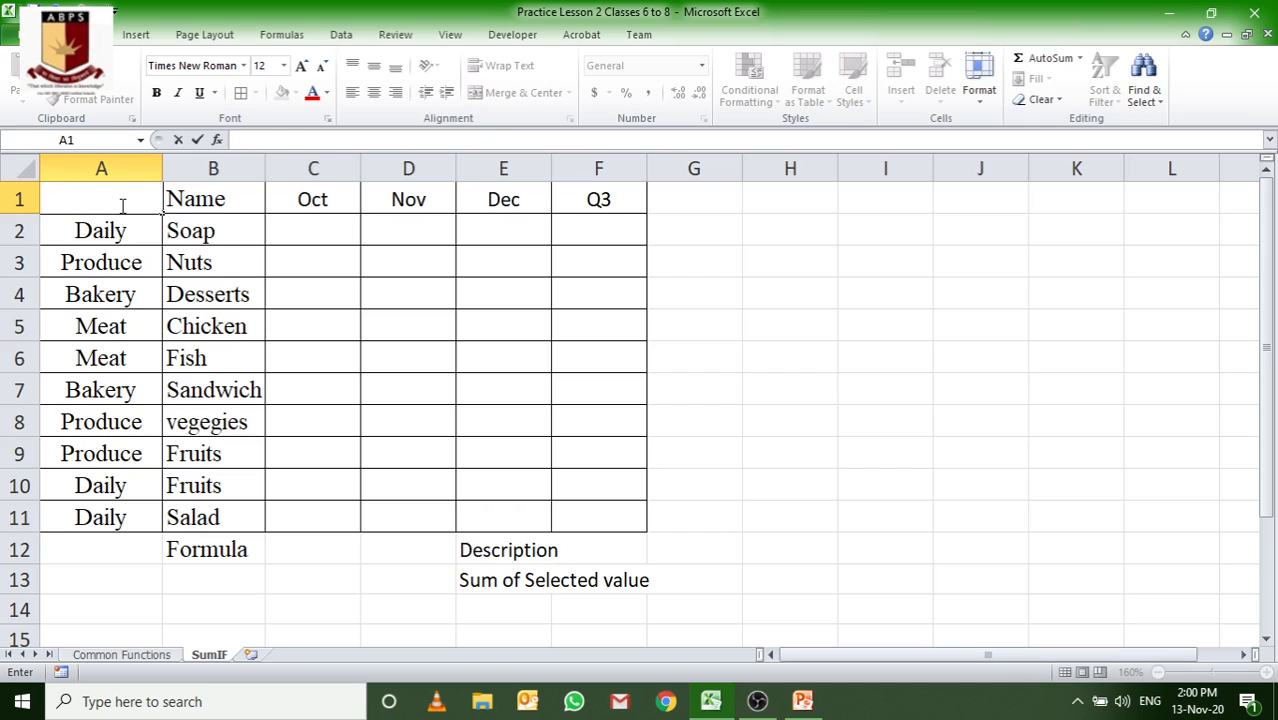
Set the heading in A1 to Part. and select the Fruits entry in B9
{"action": "type", "text": "Part."}
{"action": "key", "text": "Return"}
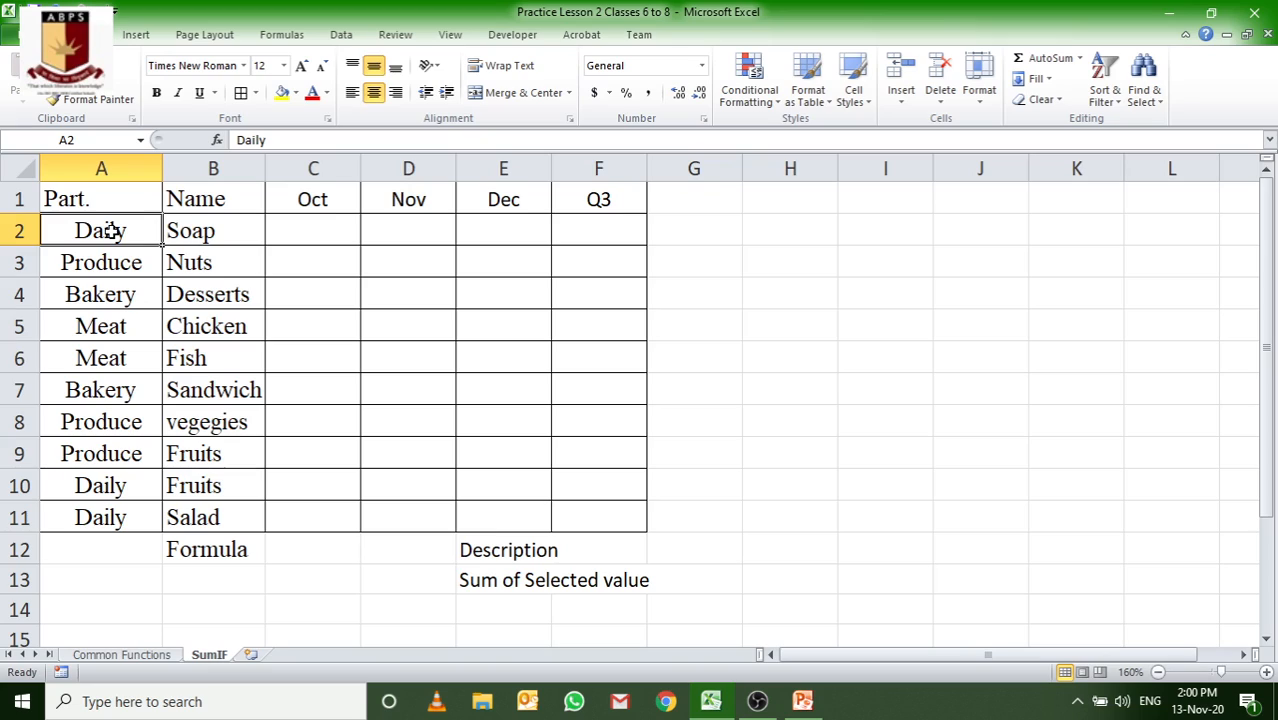
{"action": "left_click", "coordinate": [205, 236]}
{"action": "left_click", "coordinate": [236, 485]}
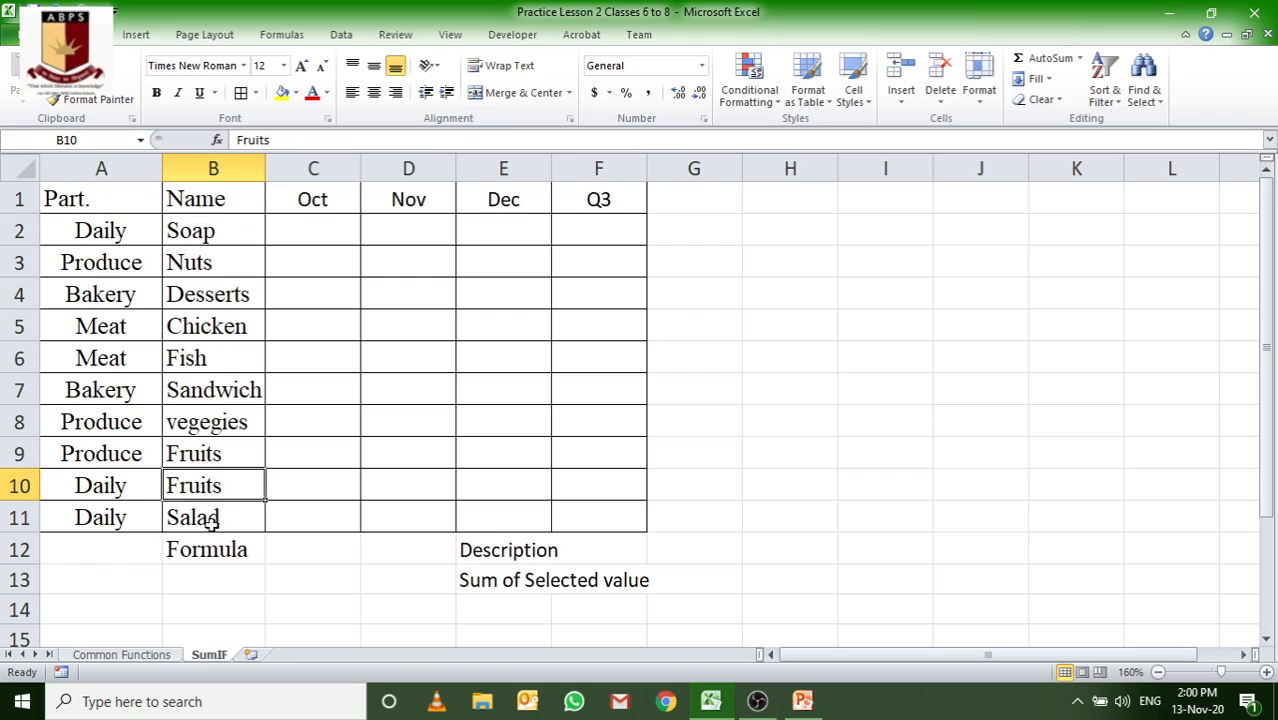
{"action": "left_click", "coordinate": [210, 518]}
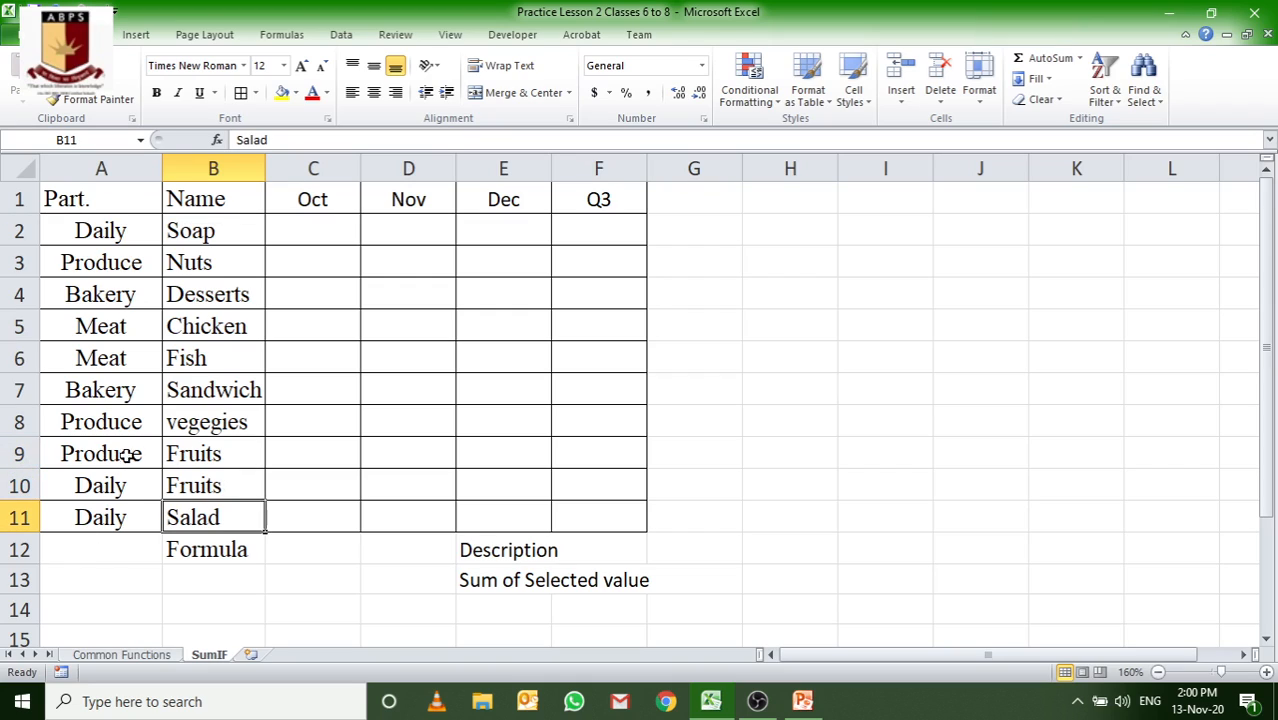
{"action": "left_click", "coordinate": [207, 455]}
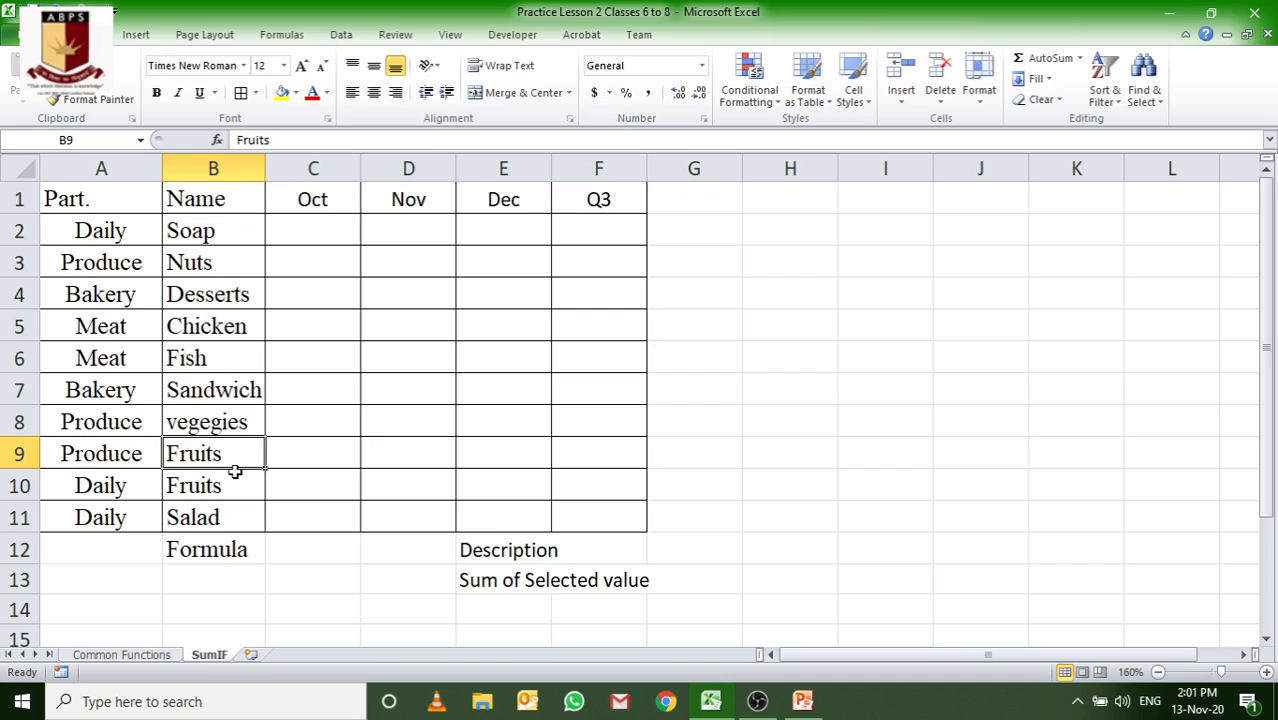
{"action": "type", "text": "Ice"}
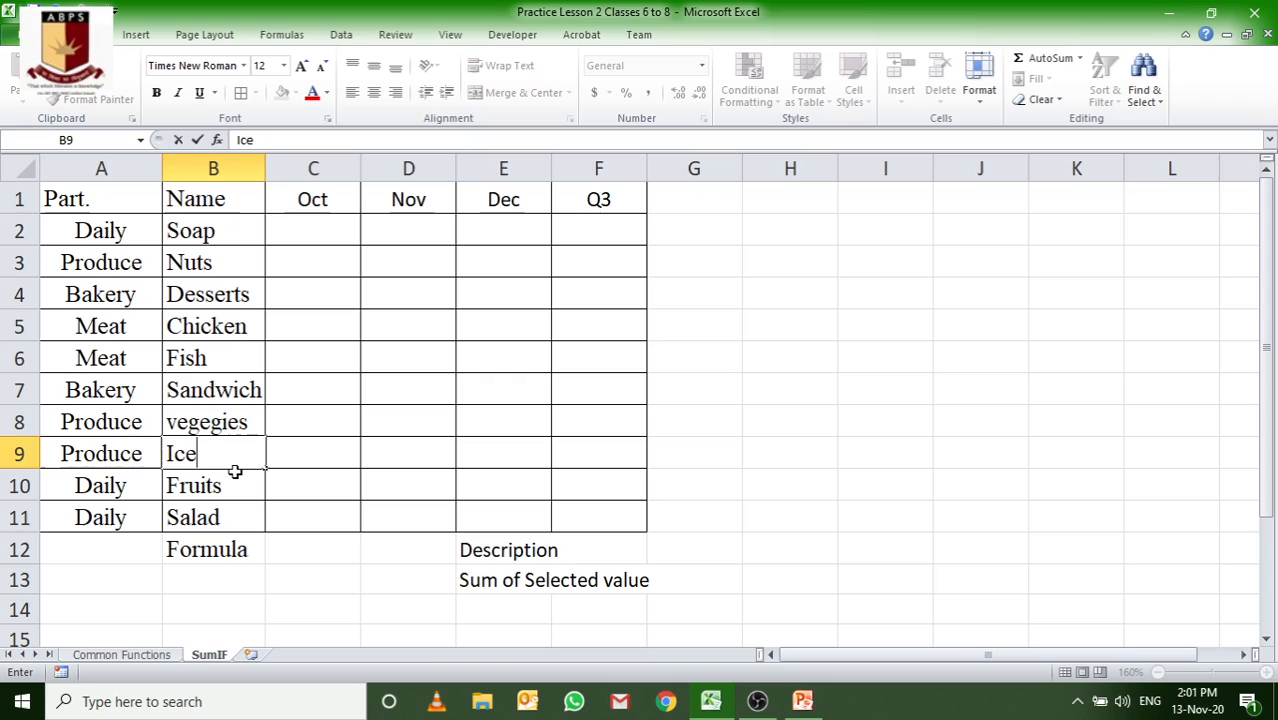
{"action": "type", "text": "C"}
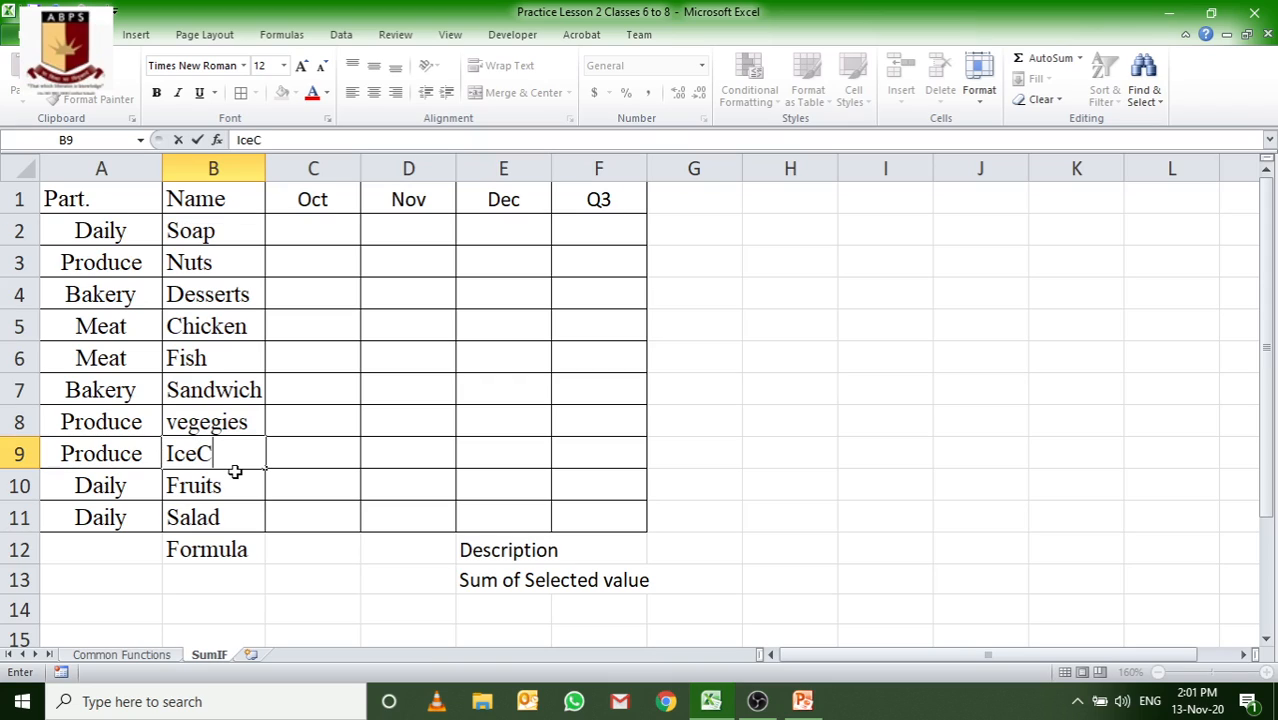
{"action": "key", "text": "BackSpace"}
{"action": "key", "text": "BackSpace"}
{"action": "key", "text": "BackSpace"}
{"action": "key", "text": "BackSpace"}
Enter Milk as the item name in B9
{"action": "type", "text": "Milk"}
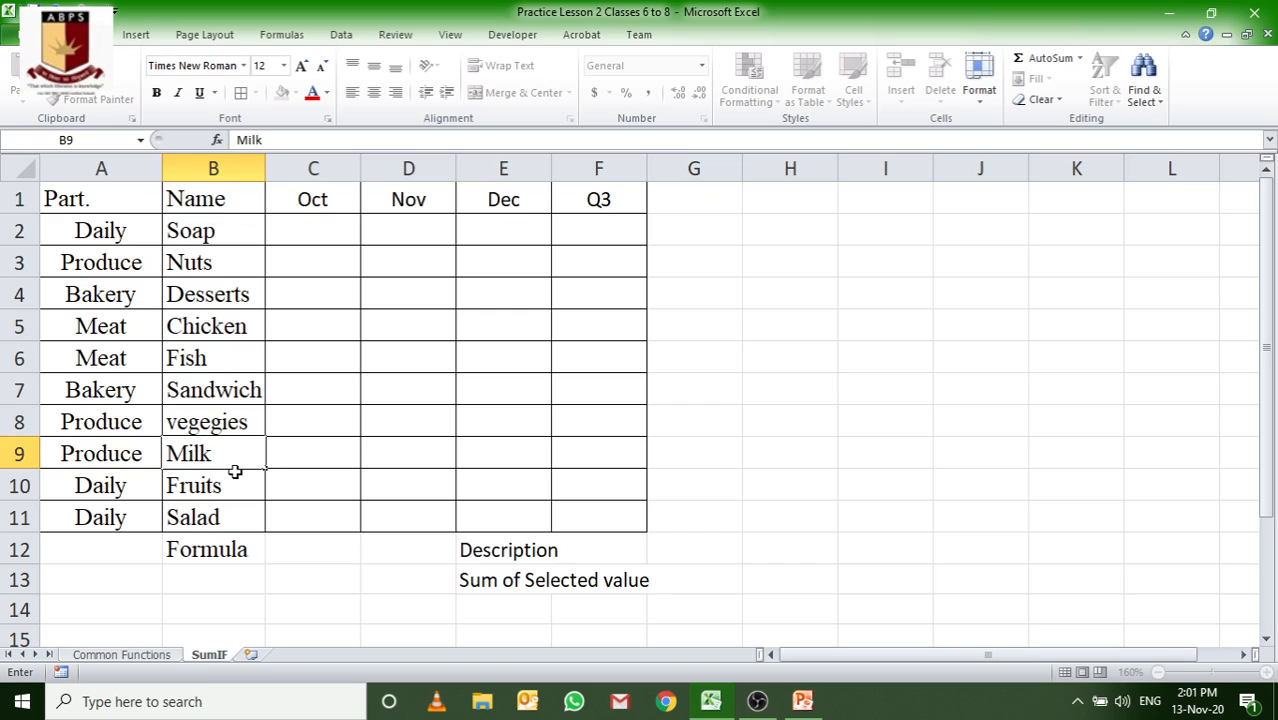
{"action": "key", "text": "Return"}
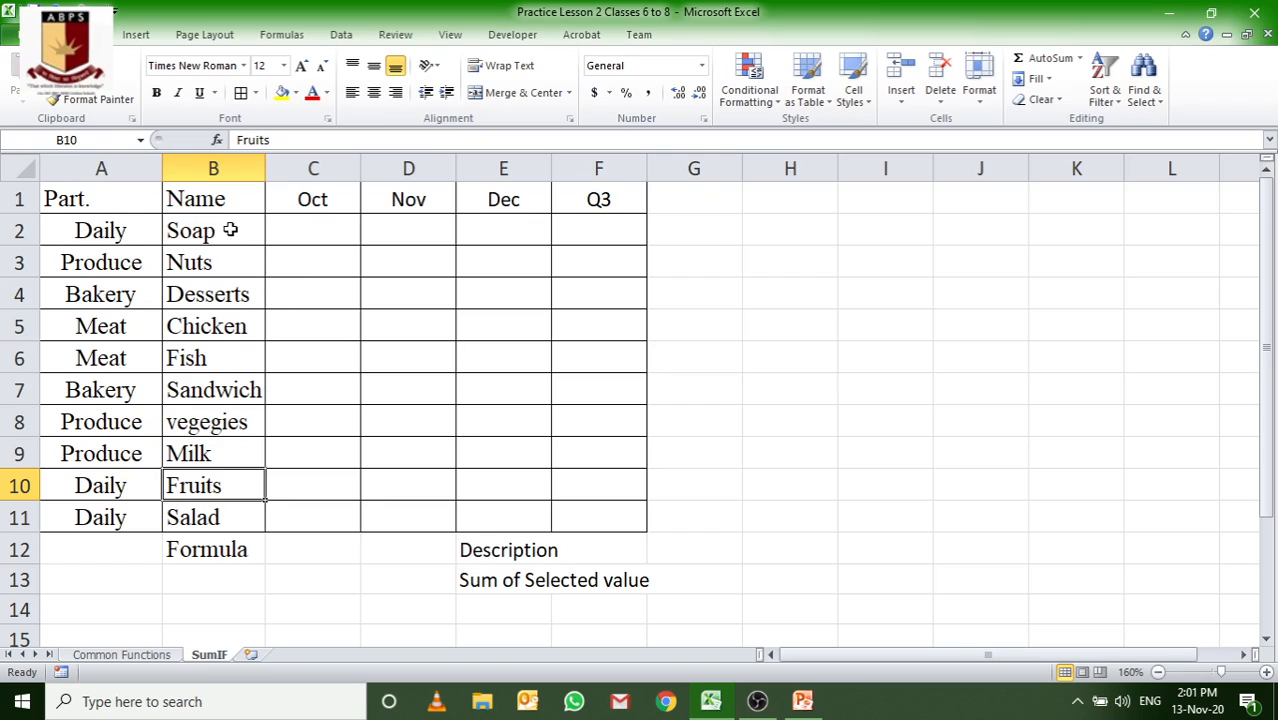
Examine which item names in column B belong to the Daily and Produce categories in column A
{"action": "left_click", "coordinate": [126, 237]}
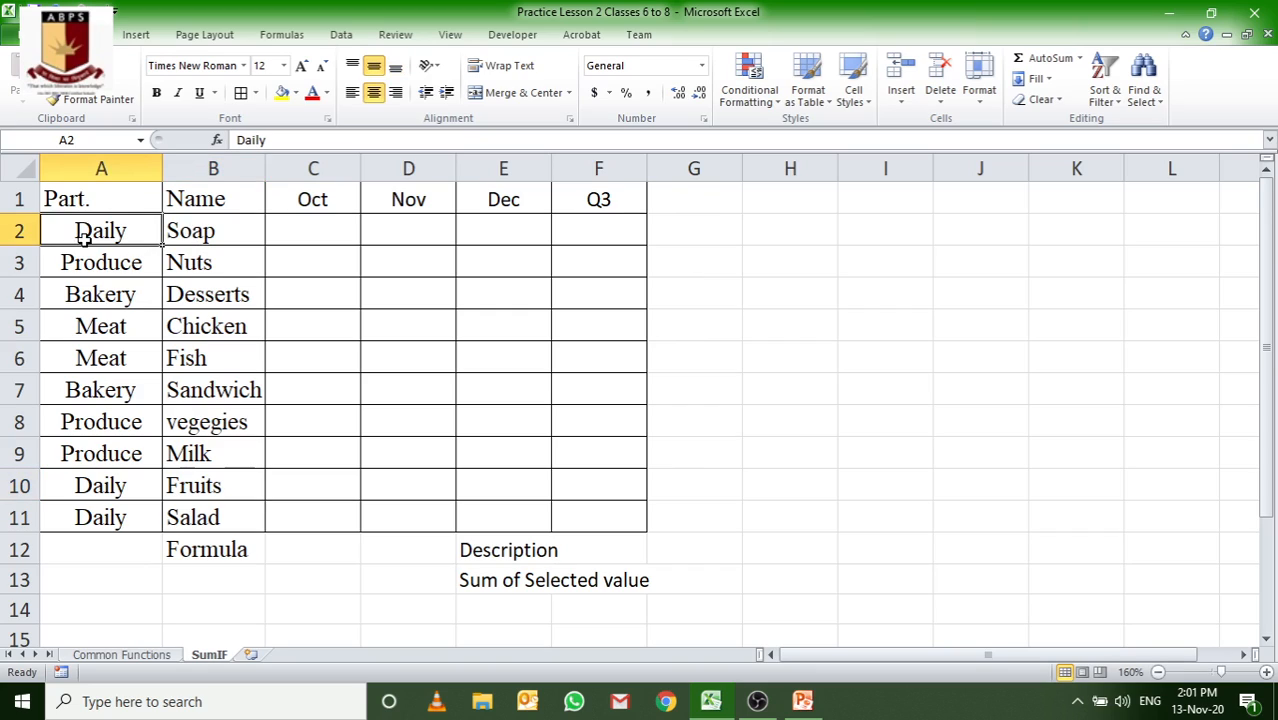
{"action": "left_click", "coordinate": [200, 235]}
{"action": "left_click", "coordinate": [117, 507]}
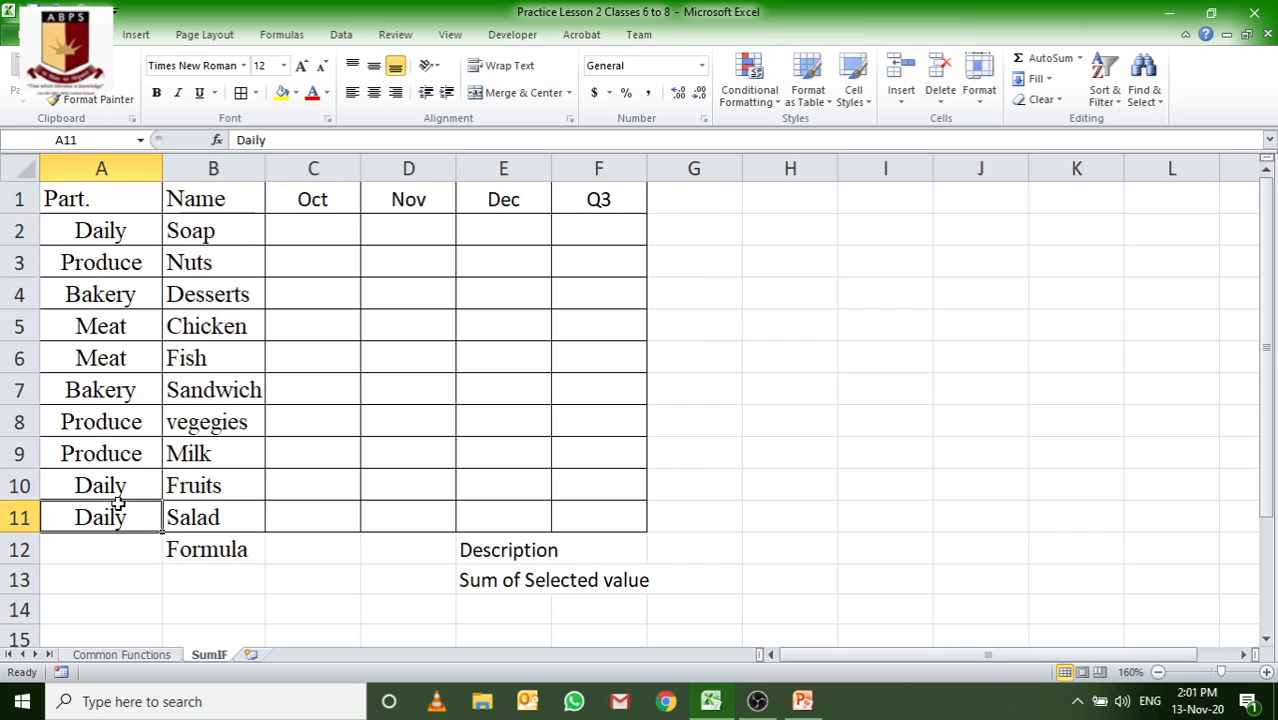
{"action": "left_click", "coordinate": [200, 485]}
{"action": "left_click", "coordinate": [140, 517]}
{"action": "left_click", "coordinate": [190, 515]}
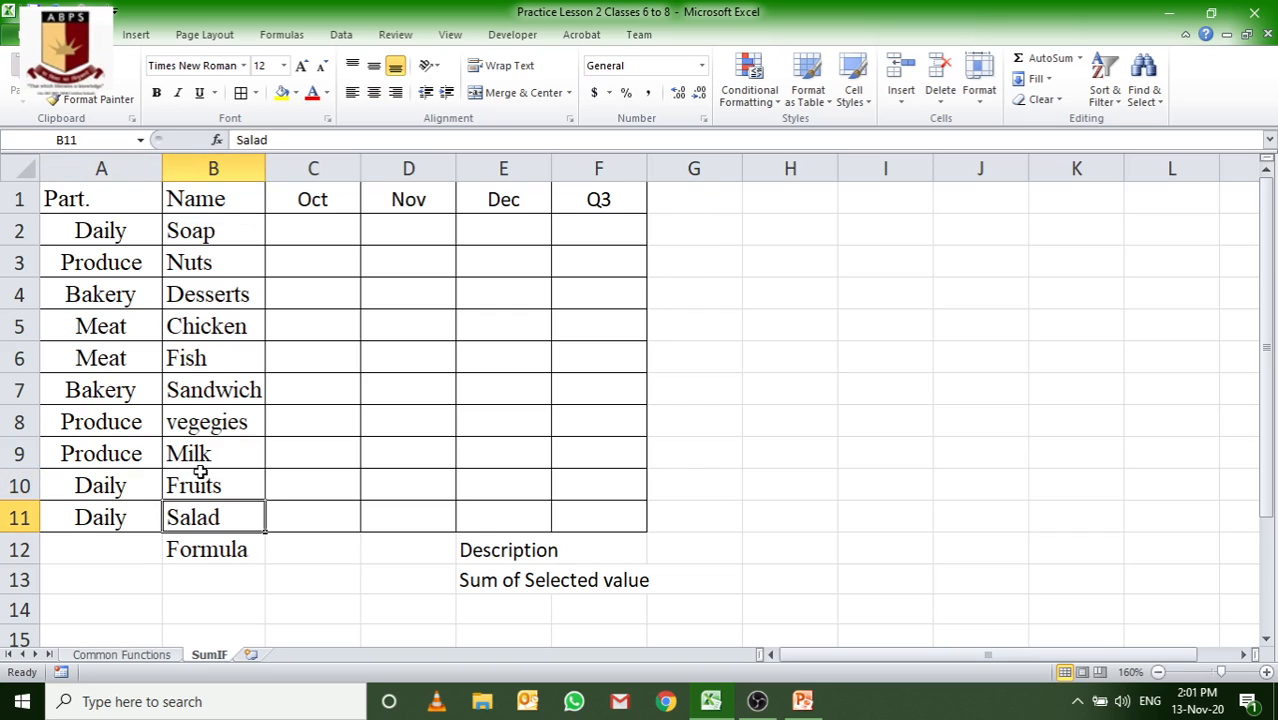
{"action": "left_click", "coordinate": [128, 273]}
{"action": "left_click", "coordinate": [196, 266]}
Enter Soap's monthly sales in row 2: 500 for Oct, 50 for Nov and 175 for Dec
{"action": "left_click", "coordinate": [331, 216]}
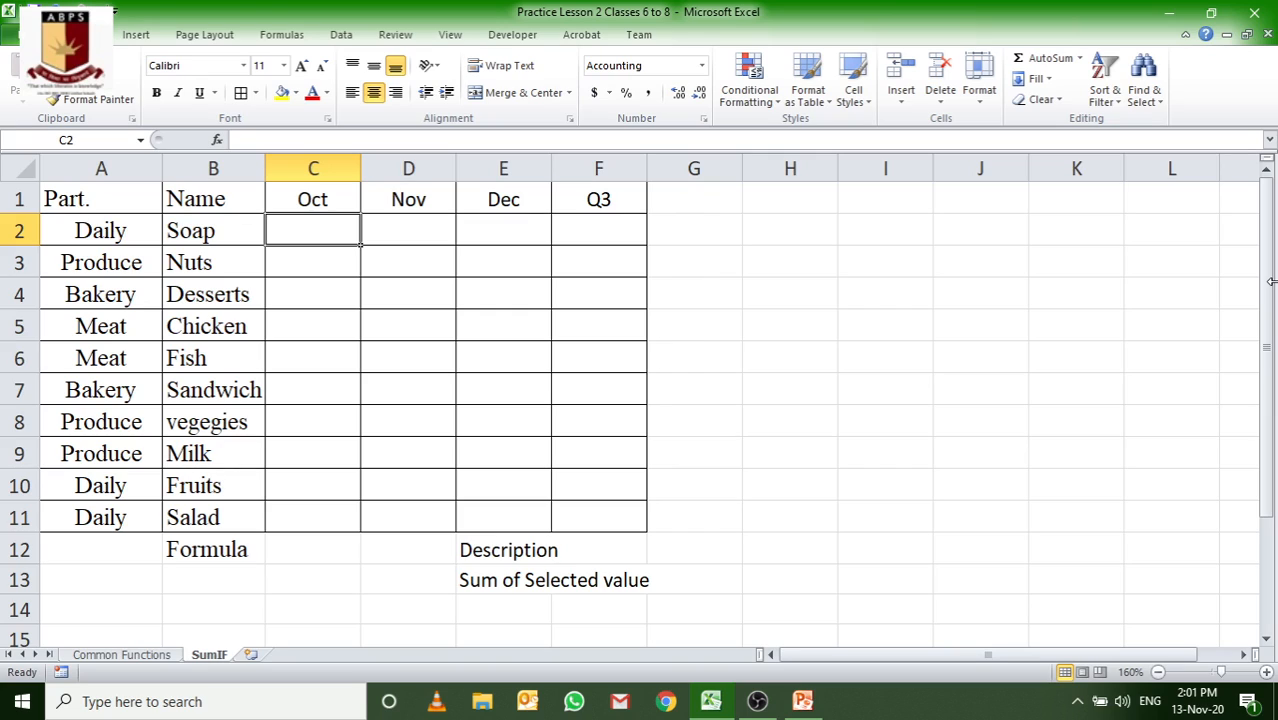
{"action": "type", "text": "500"}
{"action": "key", "text": "Tab"}
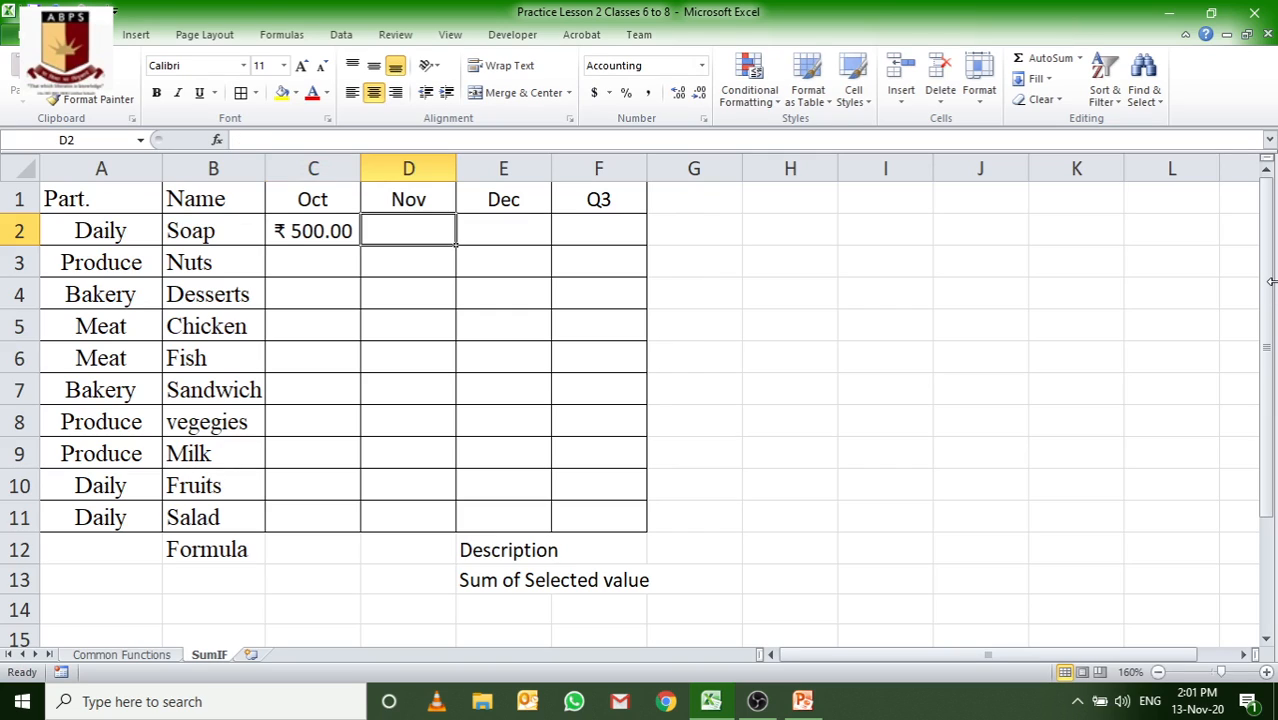
{"action": "type", "text": "500"}
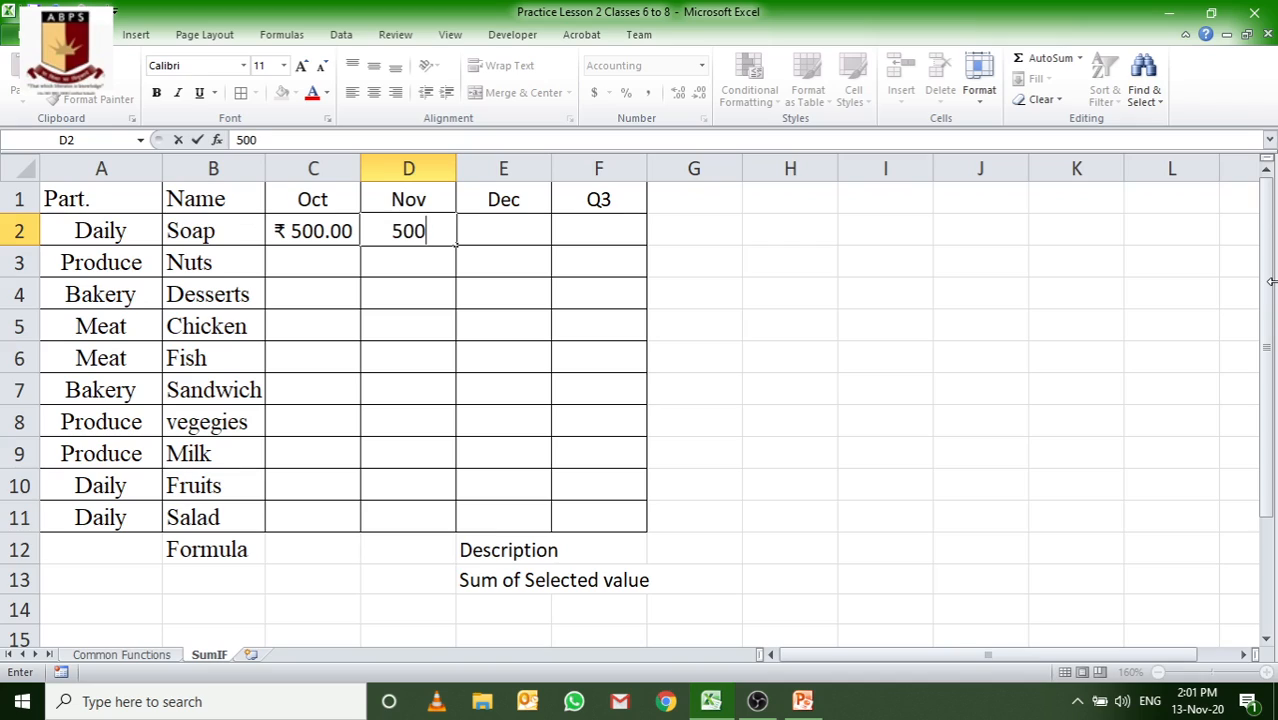
{"action": "key", "text": "BackSpace"}
{"action": "key", "text": "Tab"}
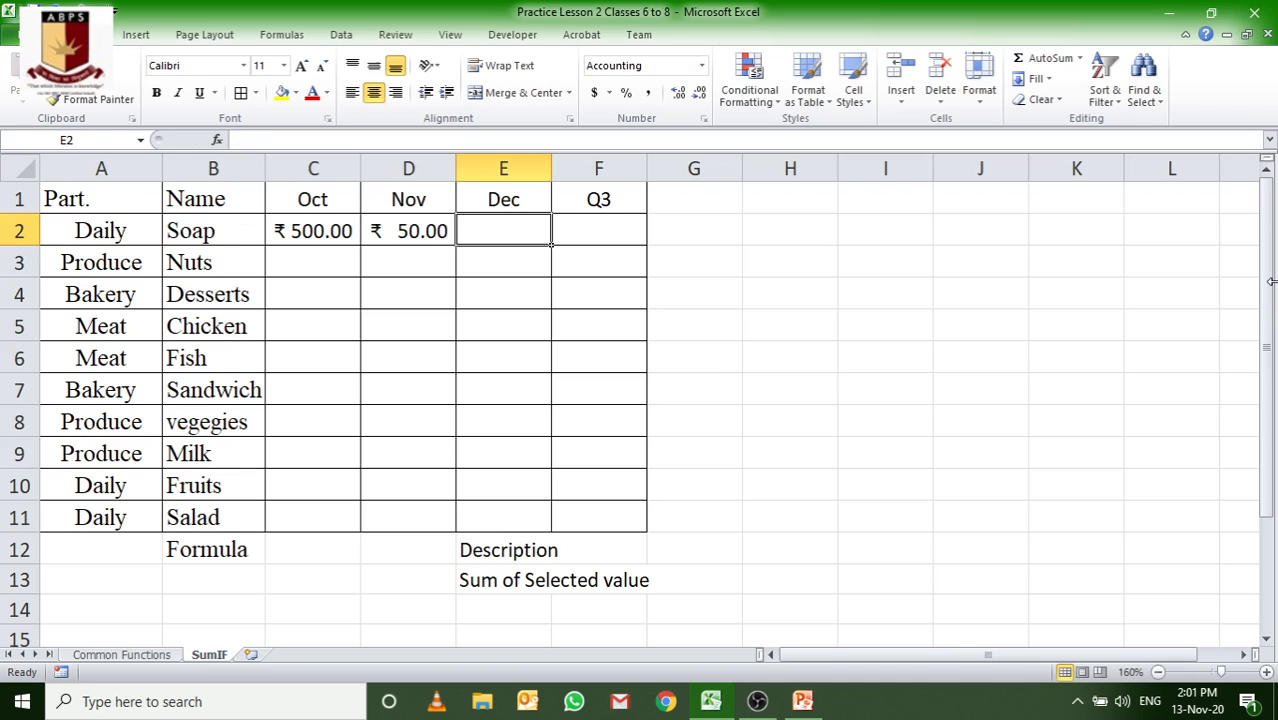
{"action": "type", "text": "175"}
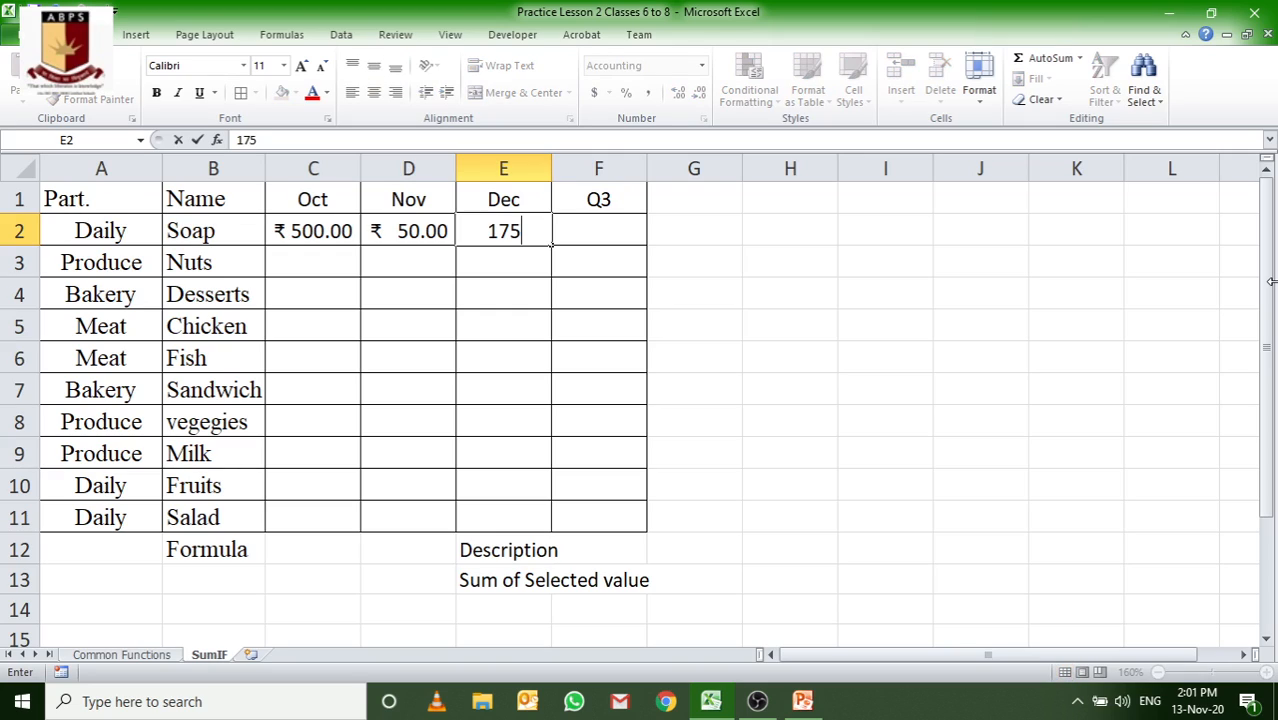
{"action": "key", "text": "Return"}
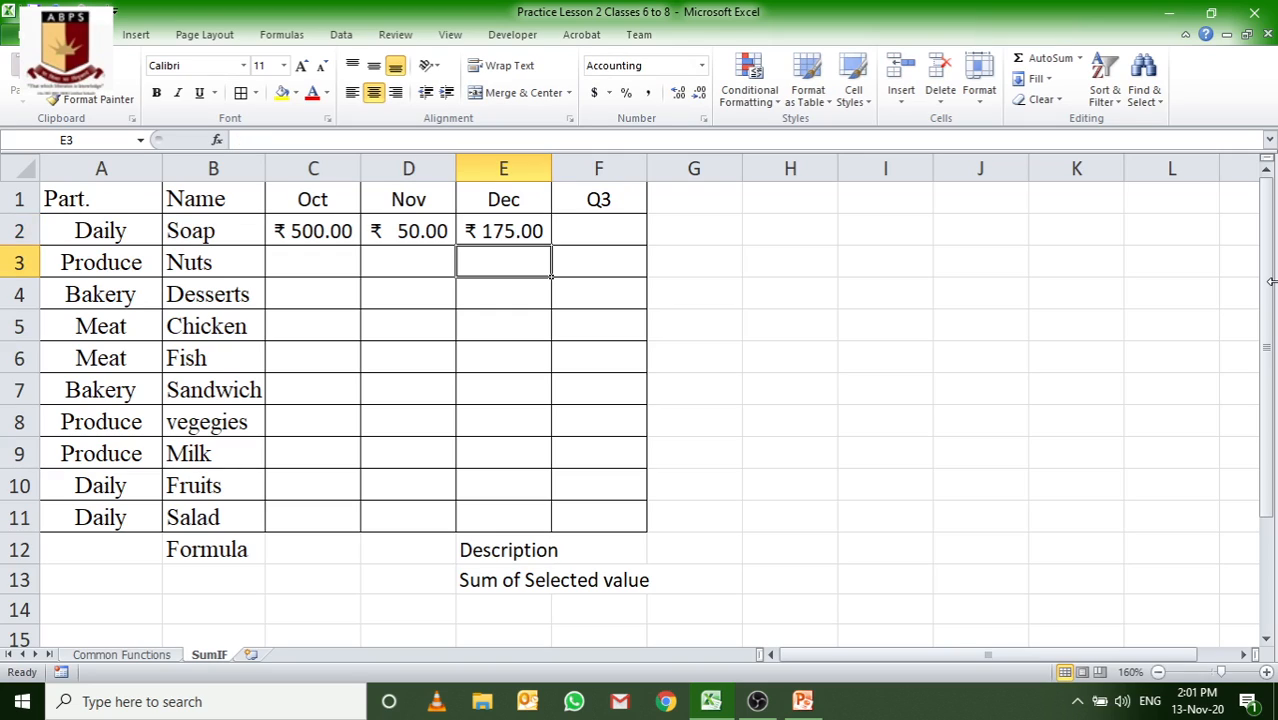
Enter the October sales in C3:C6: 100 for Nuts, 250 for Desserts, 56 for Chicken and 85 for Fish
{"action": "left_click", "coordinate": [296, 268]}
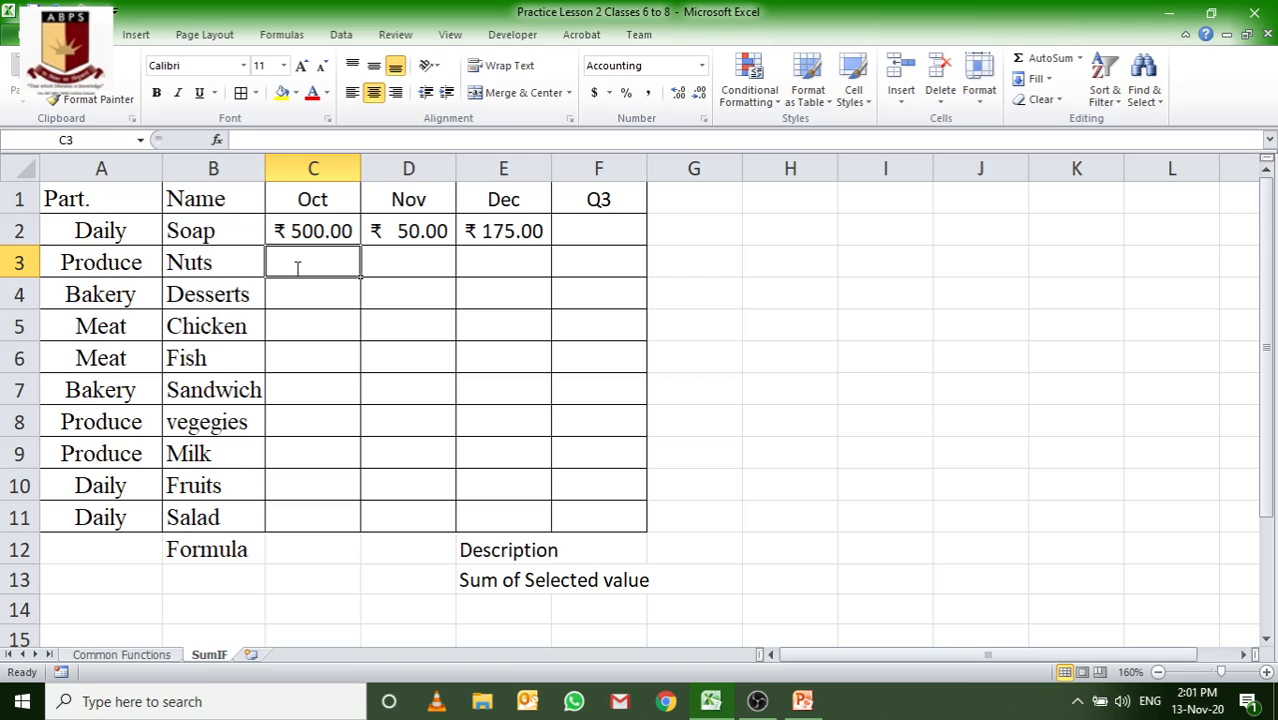
{"action": "type", "text": "100"}
{"action": "key", "text": "Return"}
{"action": "type", "text": "250"}
{"action": "key", "text": "Return"}
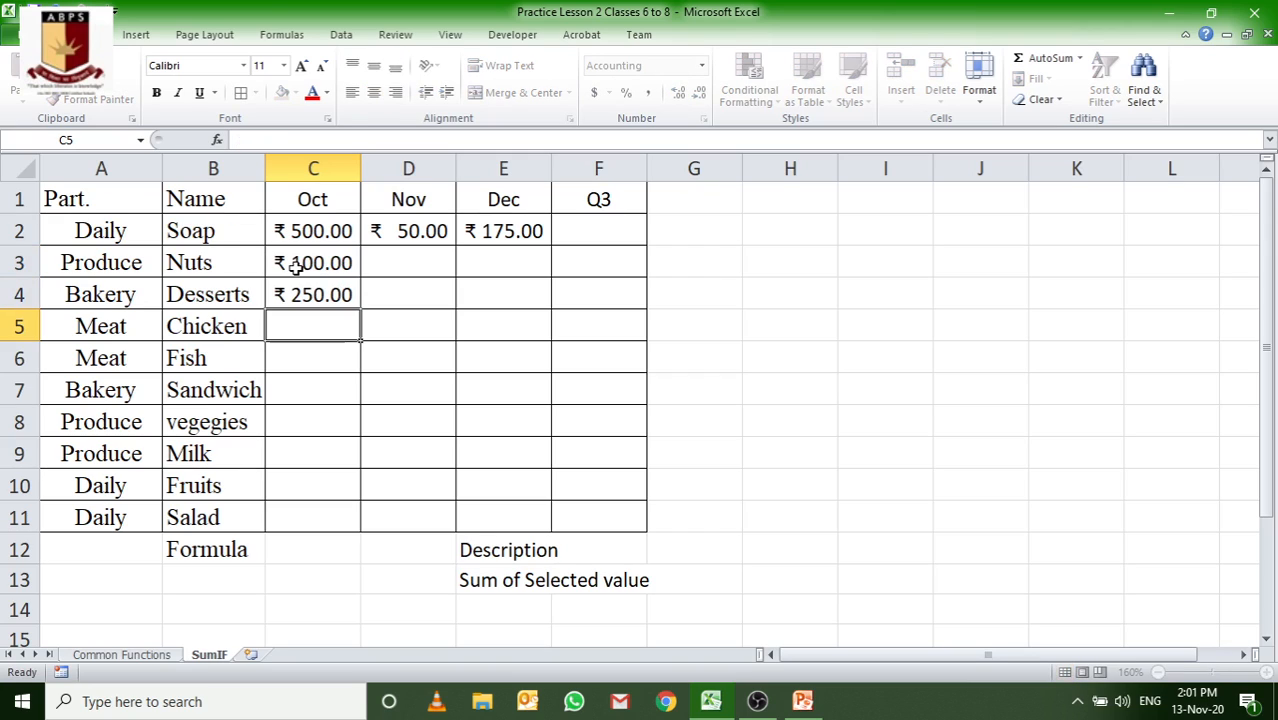
{"action": "type", "text": "56"}
{"action": "key", "text": "Return"}
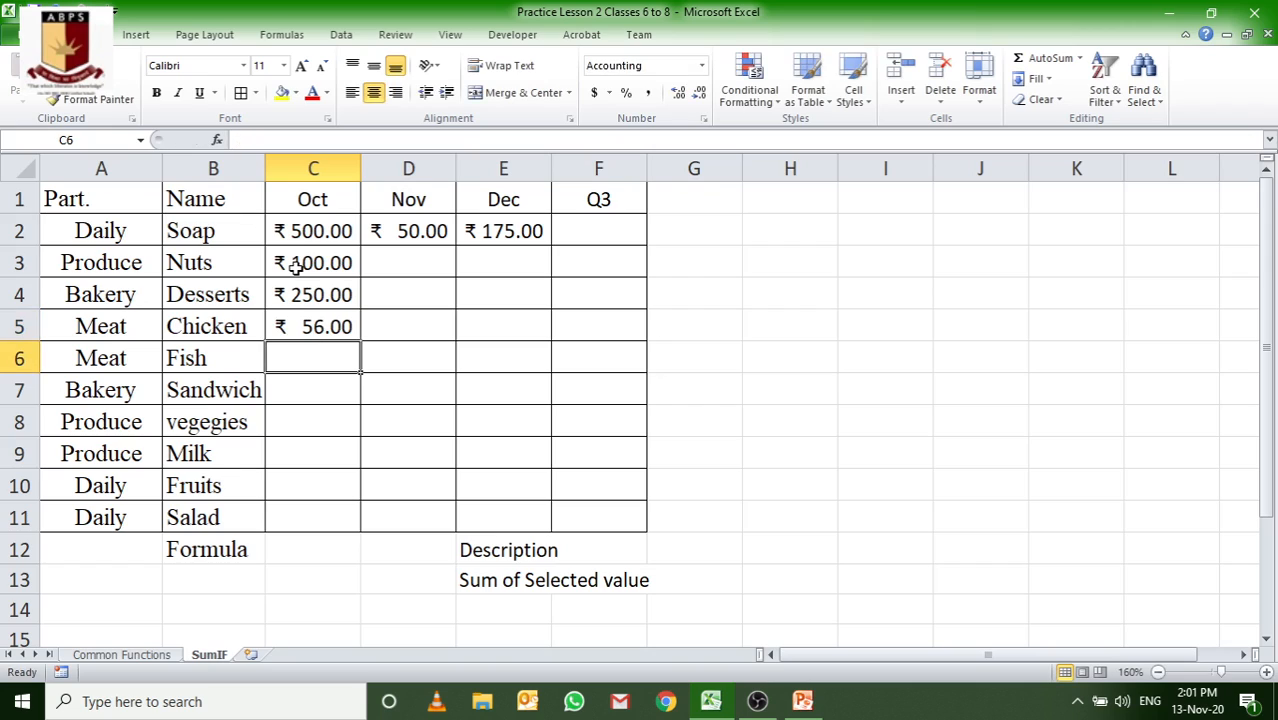
{"action": "type", "text": "85"}
{"action": "key", "text": "Return"}
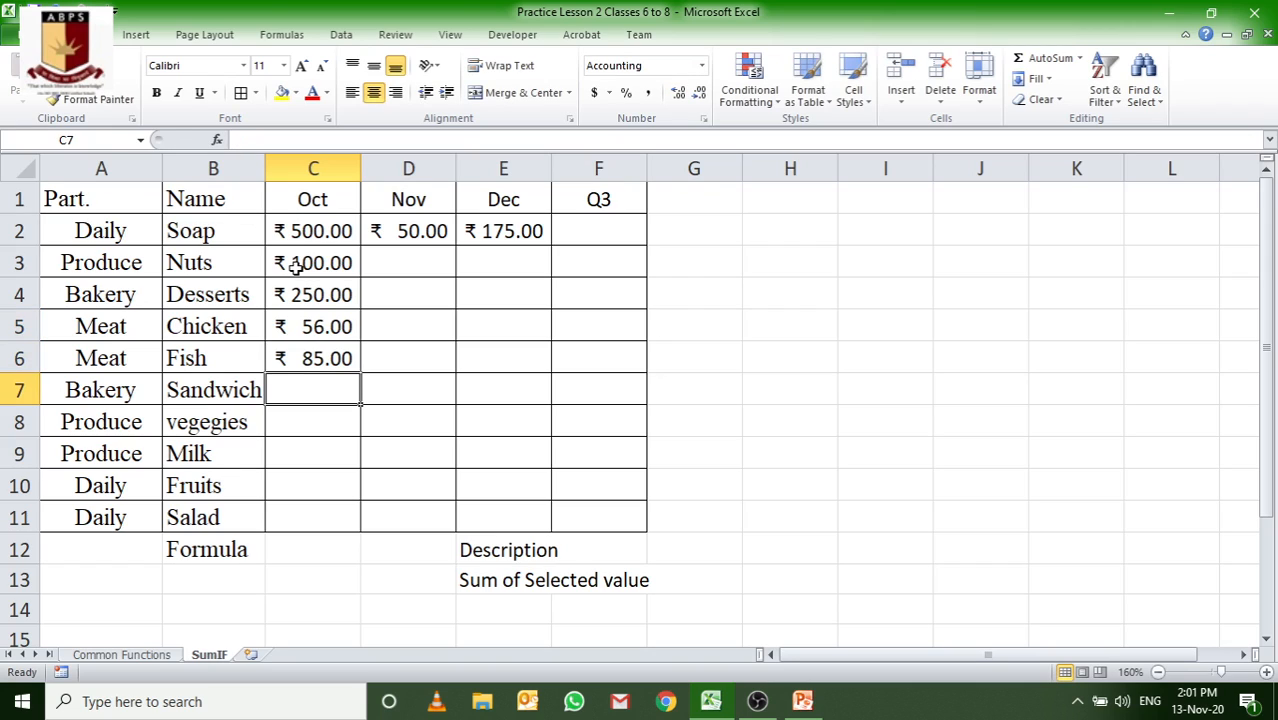
Complete the October sales in C7:C11 with 45, 70, 52, 36 and 50
{"action": "type", "text": "45"}
{"action": "key", "text": "Return"}
{"action": "type", "text": "70"}
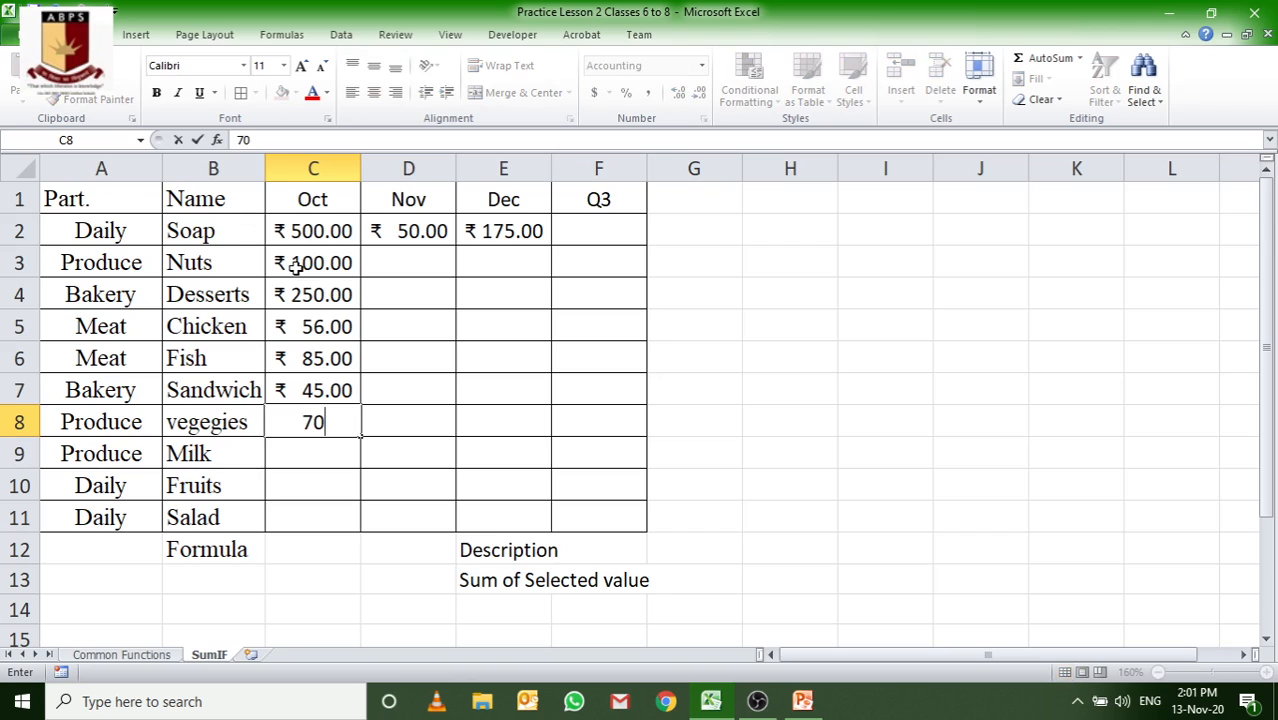
{"action": "key", "text": "Return"}
{"action": "type", "text": "52"}
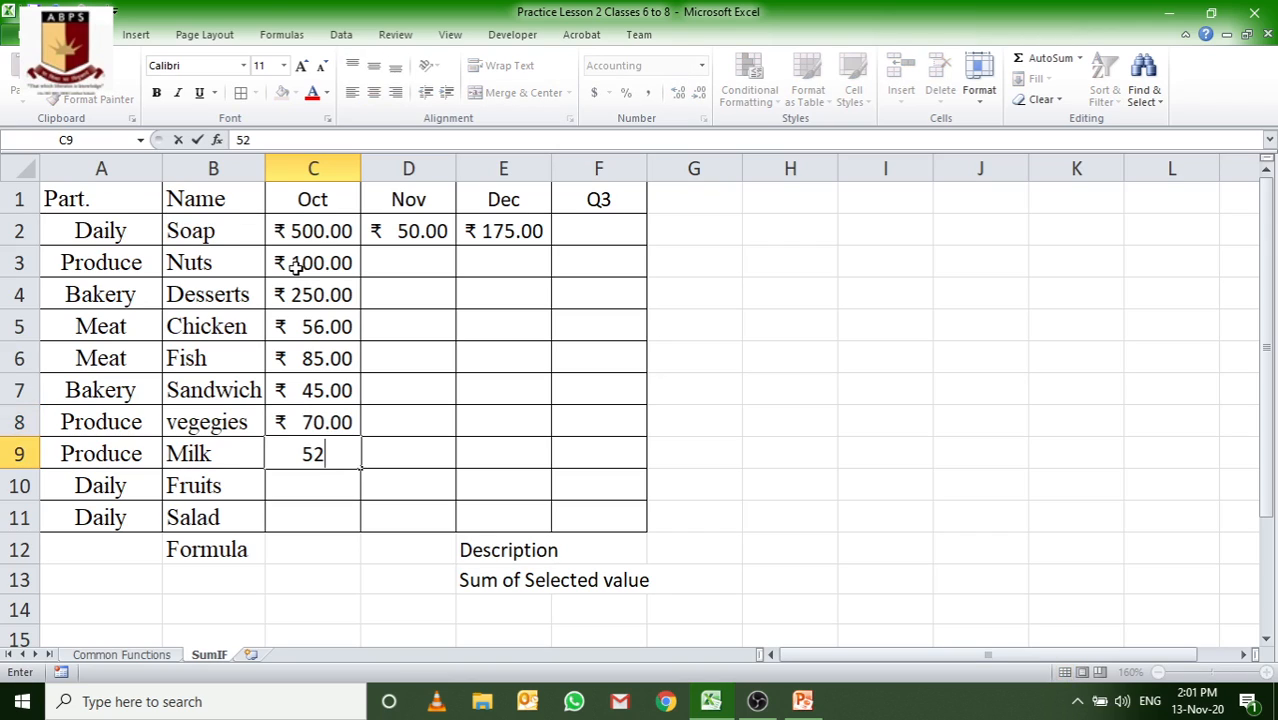
{"action": "key", "text": "Return"}
{"action": "type", "text": "36"}
{"action": "key", "text": "Return"}
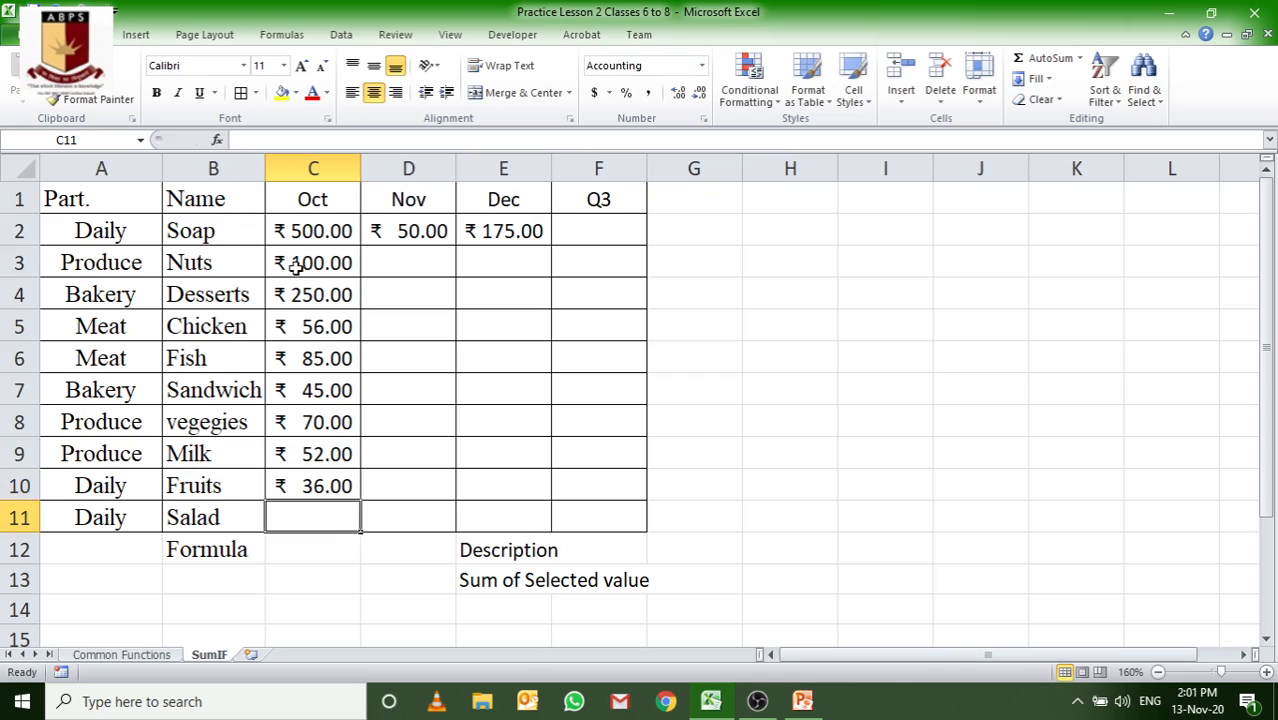
{"action": "type", "text": "50"}
{"action": "key", "text": "Return"}
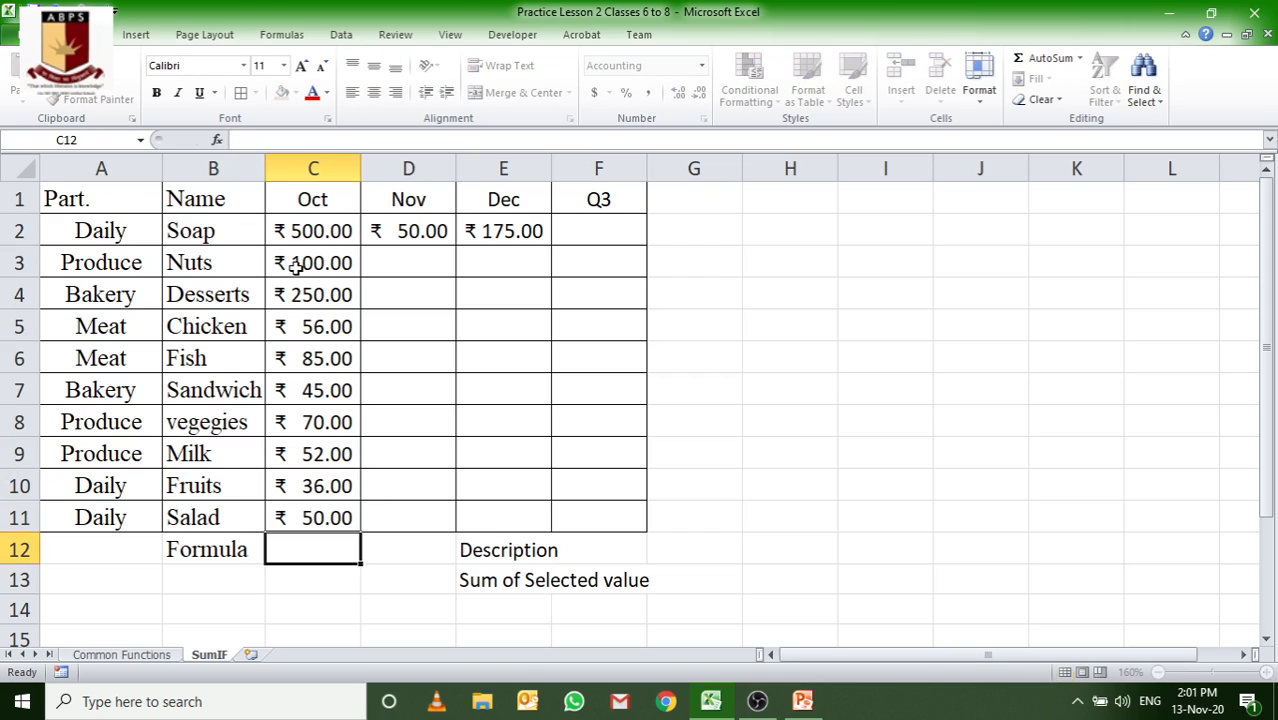
{"action": "left_click_drag", "start_coordinate": [314, 231], "coordinate": [362, 517]}
Enter 150 as the sales of Nuts for both November and December in D3 and E3
{"action": "left_click", "coordinate": [391, 255]}
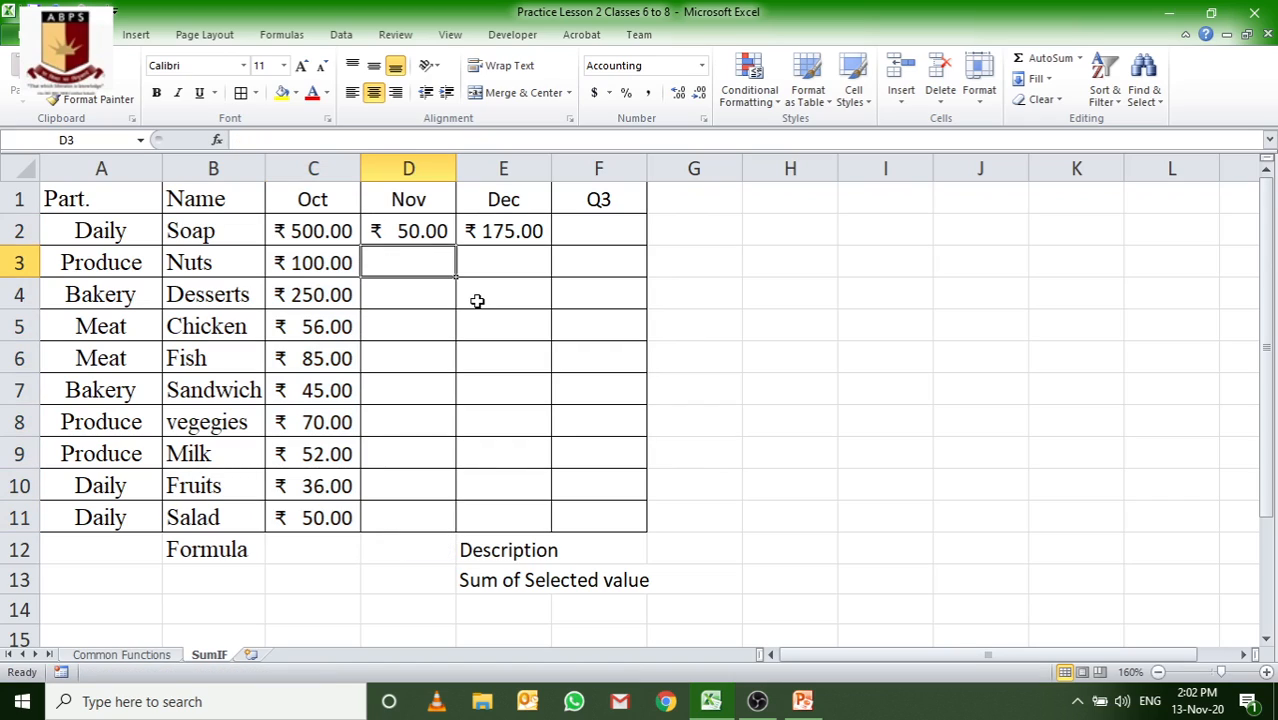
{"action": "type", "text": "150"}
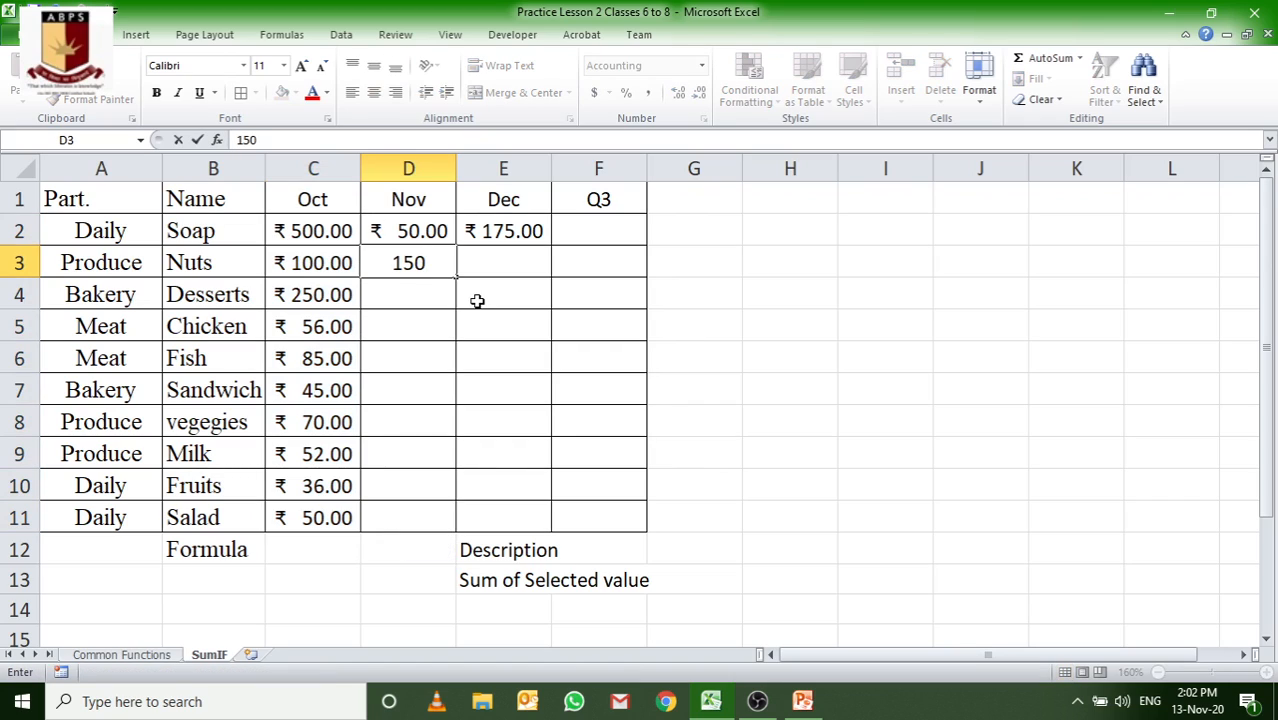
{"action": "key", "text": "Tab"}
{"action": "type", "text": "150"}
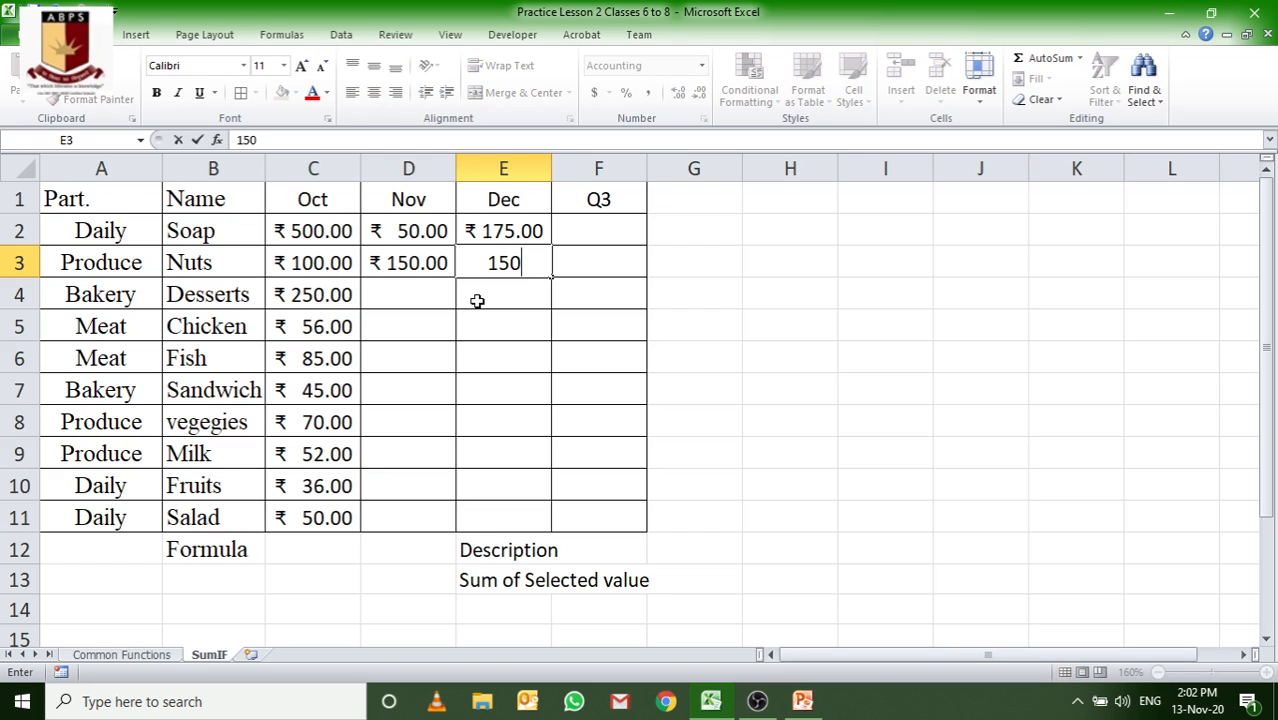
{"action": "key", "text": "Return"}
Enter November sales of 200 in D4 and 150 in D5, and extend that series down to D11
{"action": "left_click", "coordinate": [429, 295]}
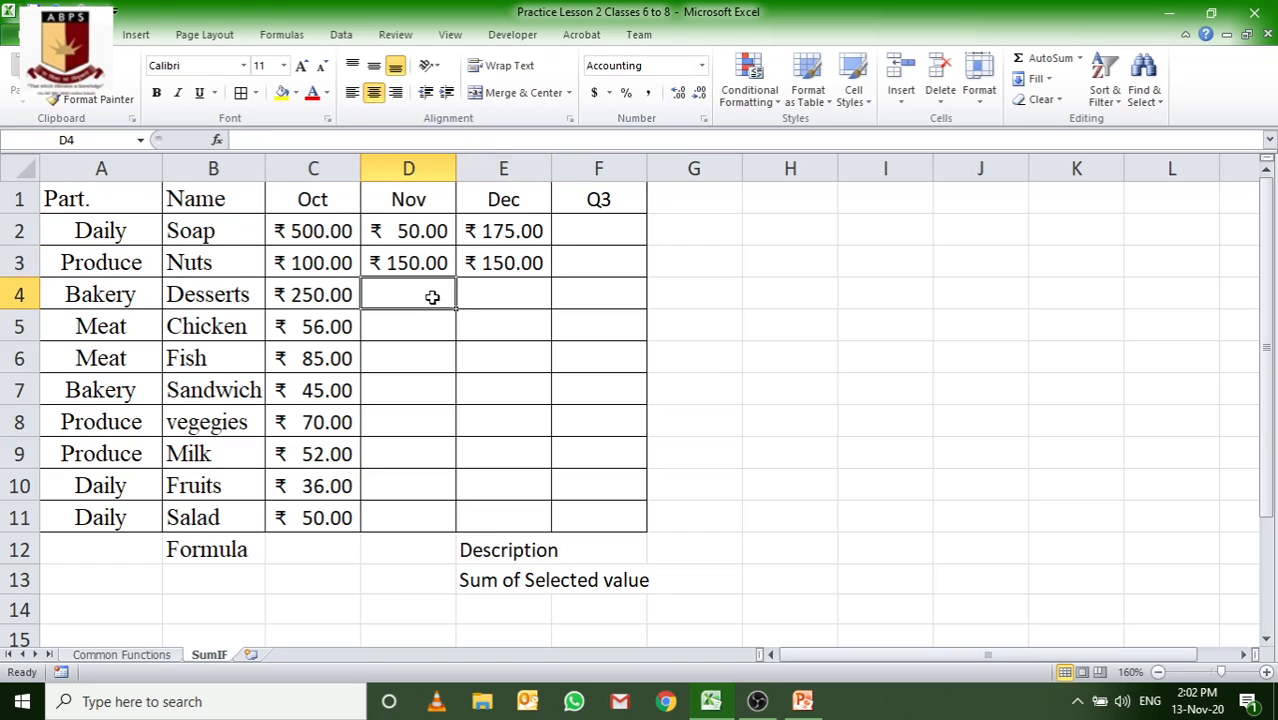
{"action": "type", "text": "2300"}
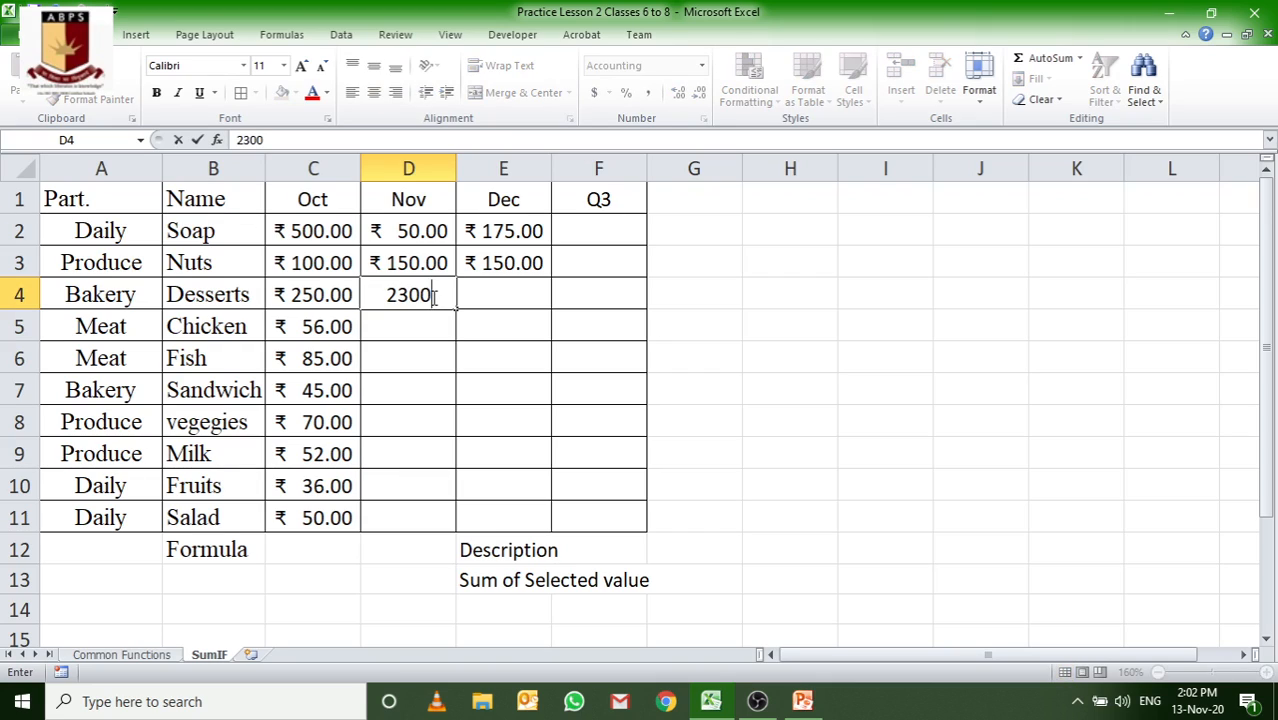
{"action": "key", "text": "BackSpace"}
{"action": "key", "text": "BackSpace"}
{"action": "key", "text": "BackSpace"}
{"action": "type", "text": "00"}
{"action": "key", "text": "Return"}
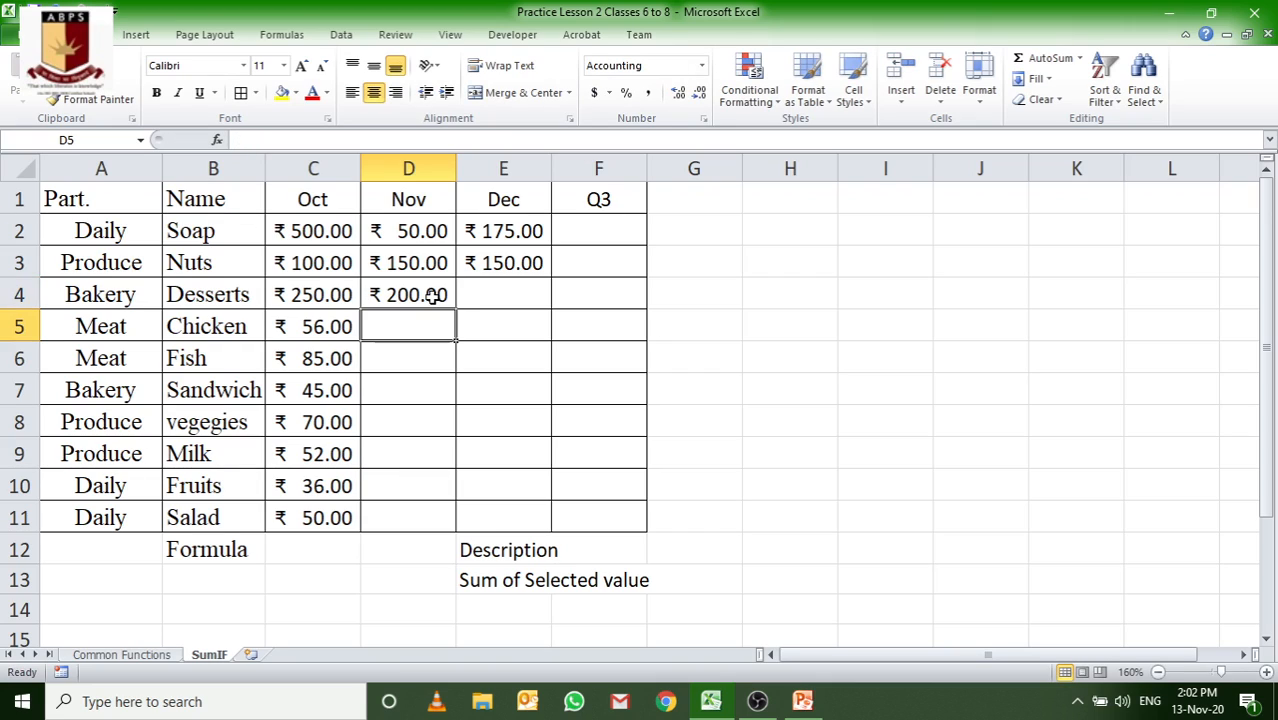
{"action": "type", "text": "150"}
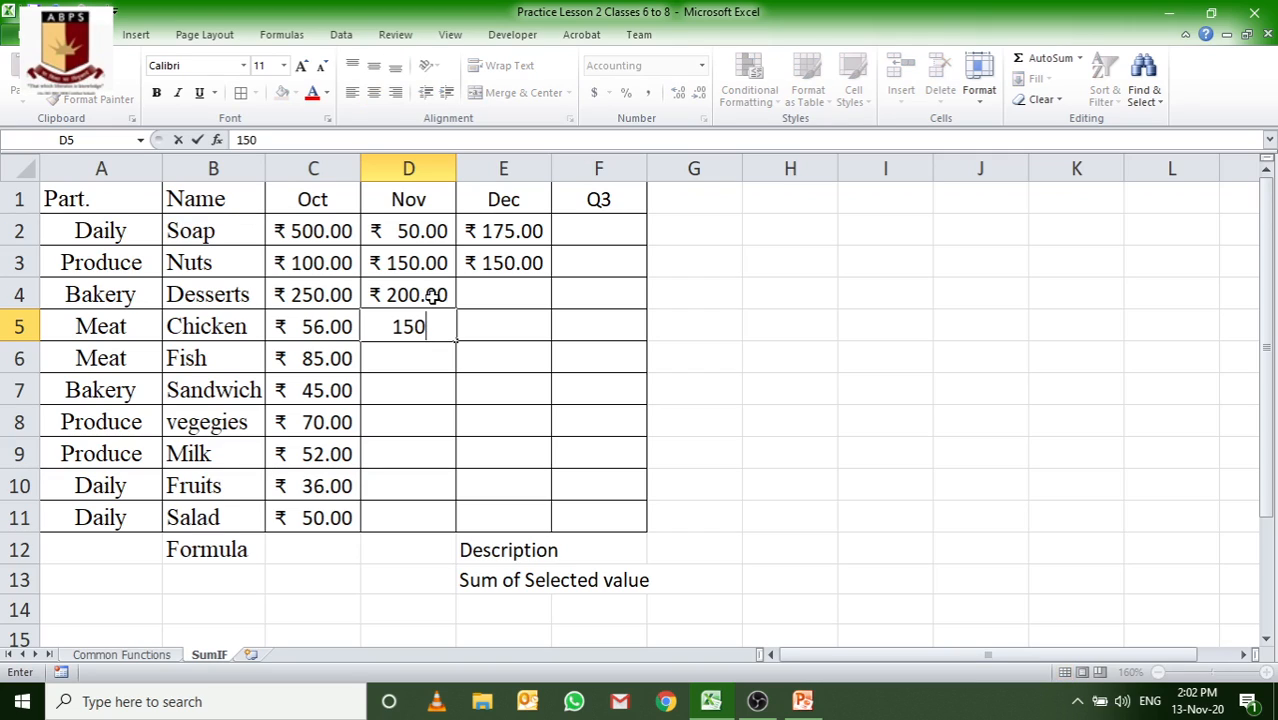
{"action": "key", "text": "Return"}
{"action": "left_click", "coordinate": [430, 296]}
{"action": "left_click_drag", "start_coordinate": [430, 300], "coordinate": [455, 517]}
Set the November sales in D8 to 100 and extend the series from D7:D8 down to D11
{"action": "left_click", "coordinate": [434, 416]}
{"action": "type", "text": "100"}
{"action": "key", "text": "Return"}
{"action": "left_click", "coordinate": [456, 442]}
Enter 200 as the December sales in E4 and extend the series from E3:E4 down to E11
{"action": "left_click", "coordinate": [485, 291]}
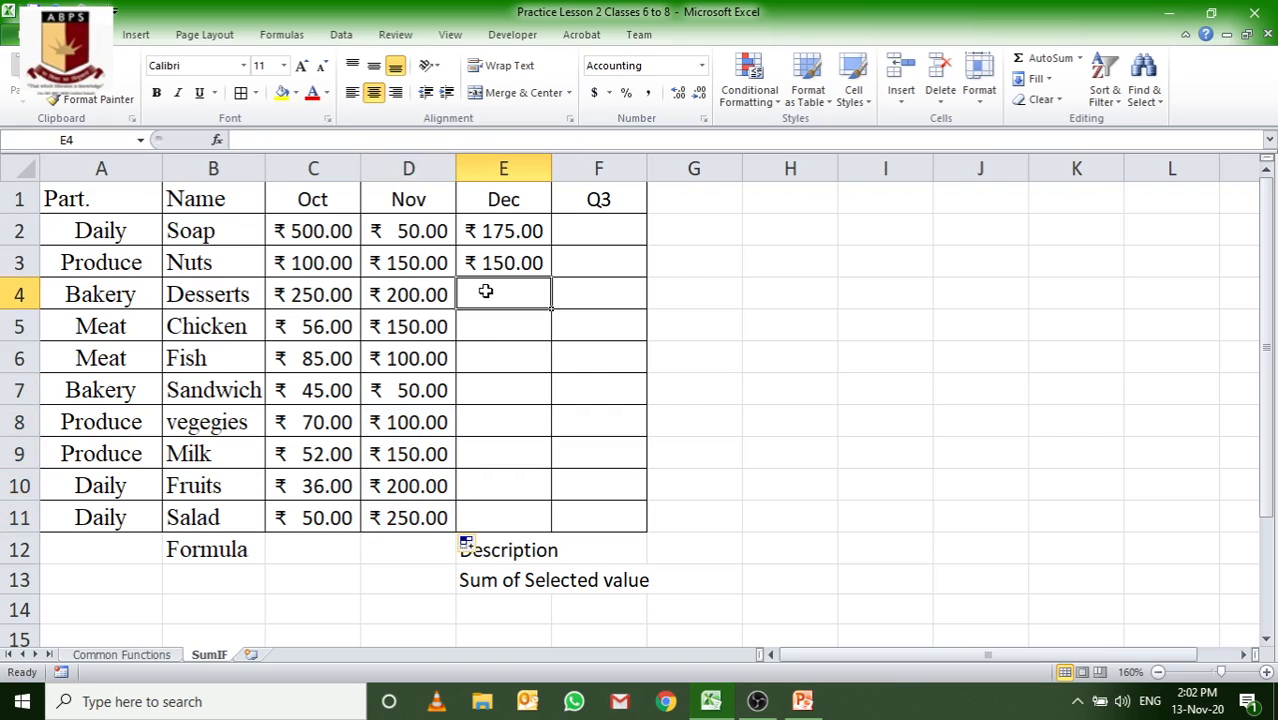
{"action": "type", "text": "200"}
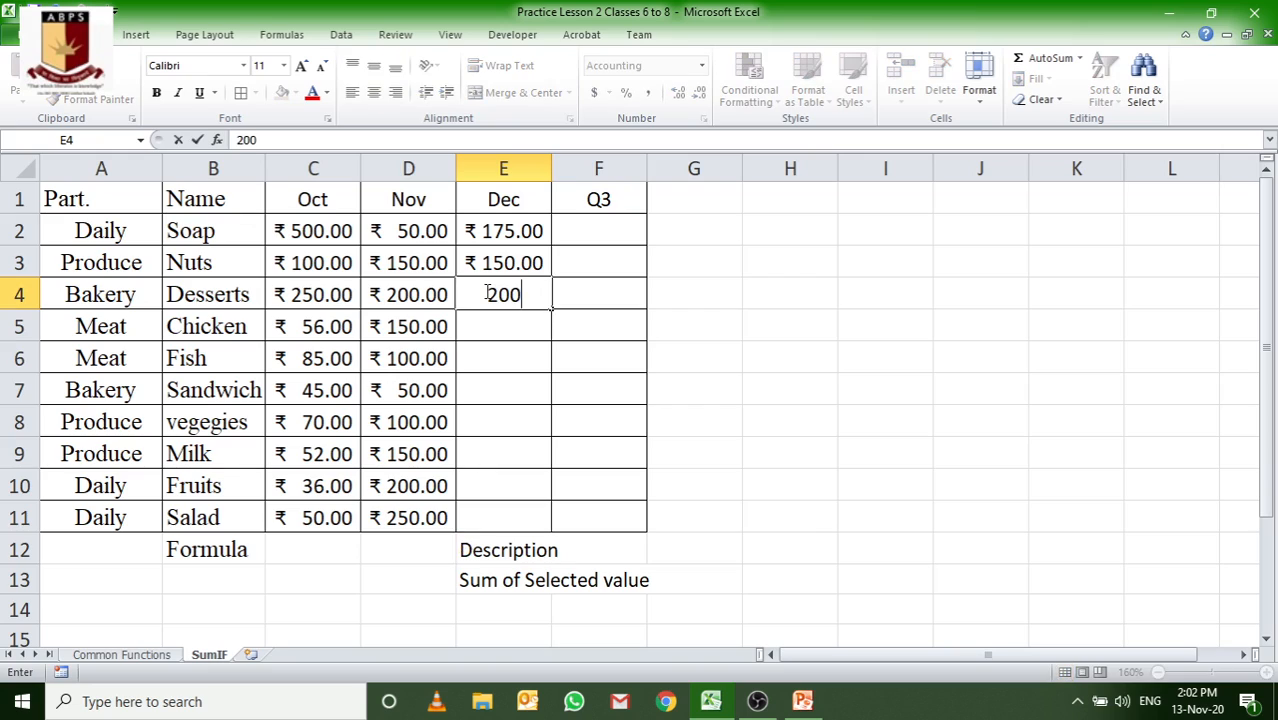
{"action": "key", "text": "Return"}
{"action": "left_click_drag", "start_coordinate": [499, 254], "coordinate": [560, 522]}
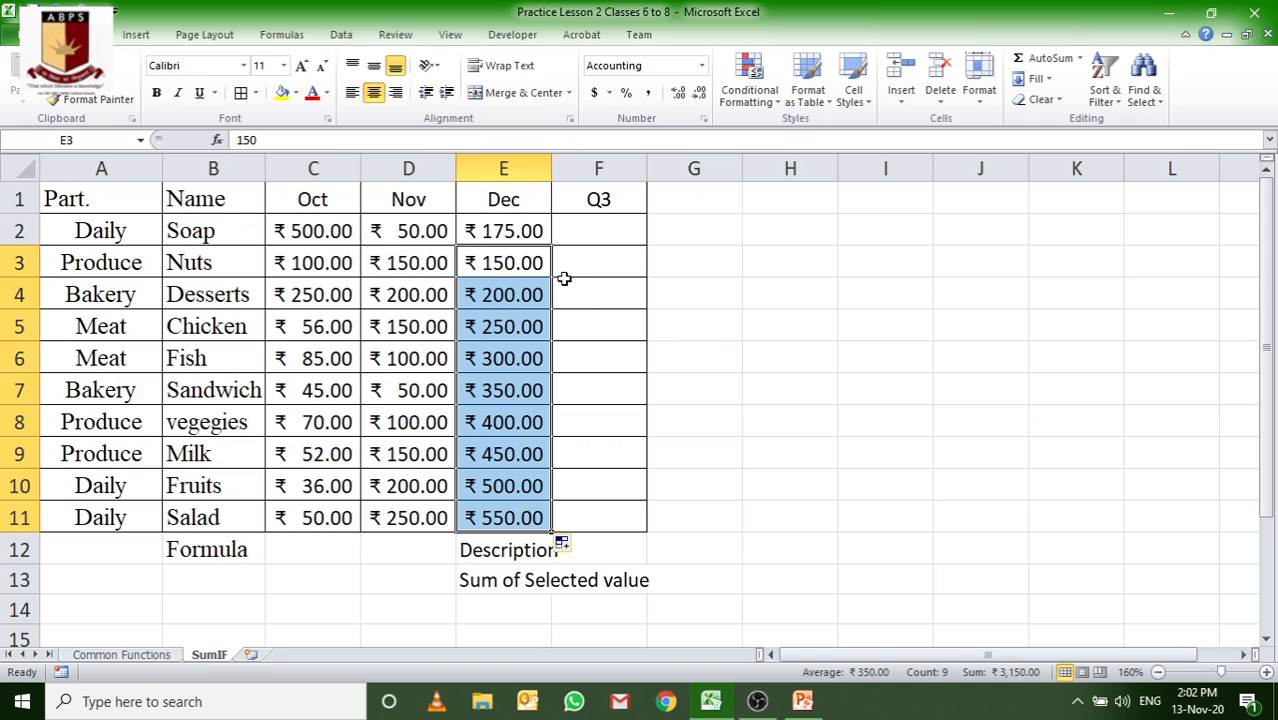
Total Soap's three monthly sales in F2 with the formula =sum(C2:E2)
{"action": "left_click", "coordinate": [618, 230]}
{"action": "type", "text": "="}
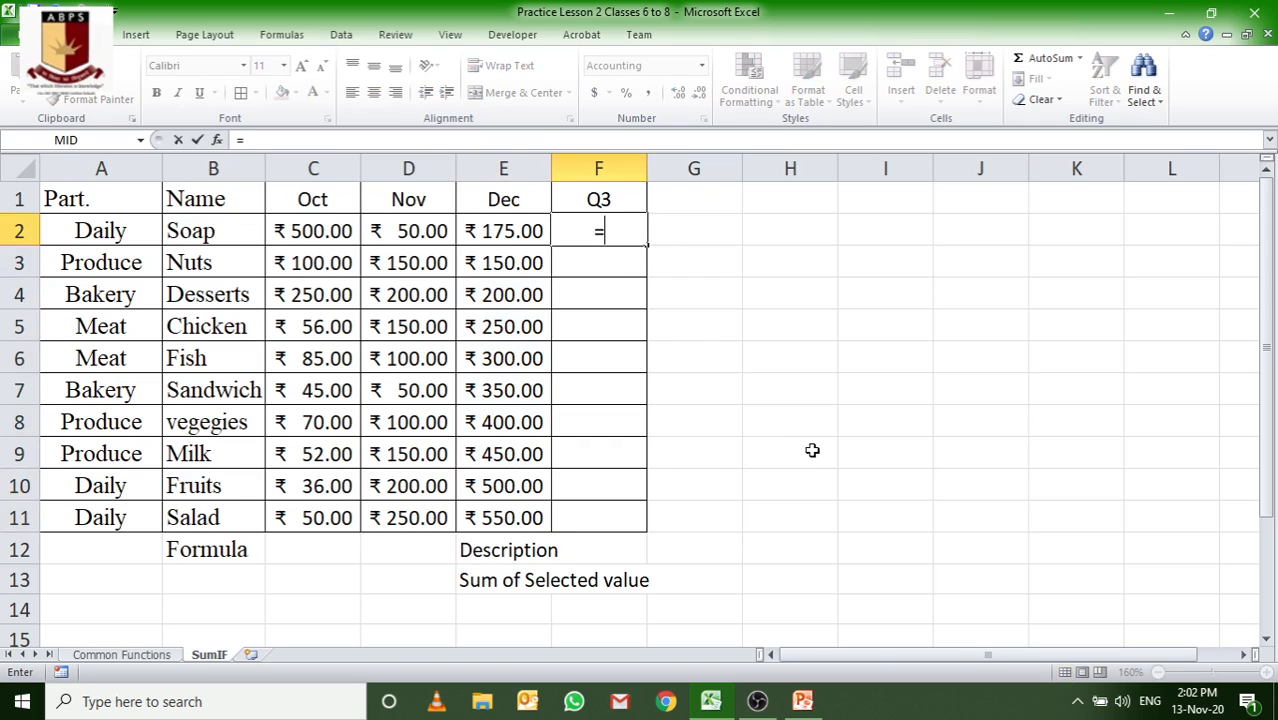
{"action": "type", "text": "sum"}
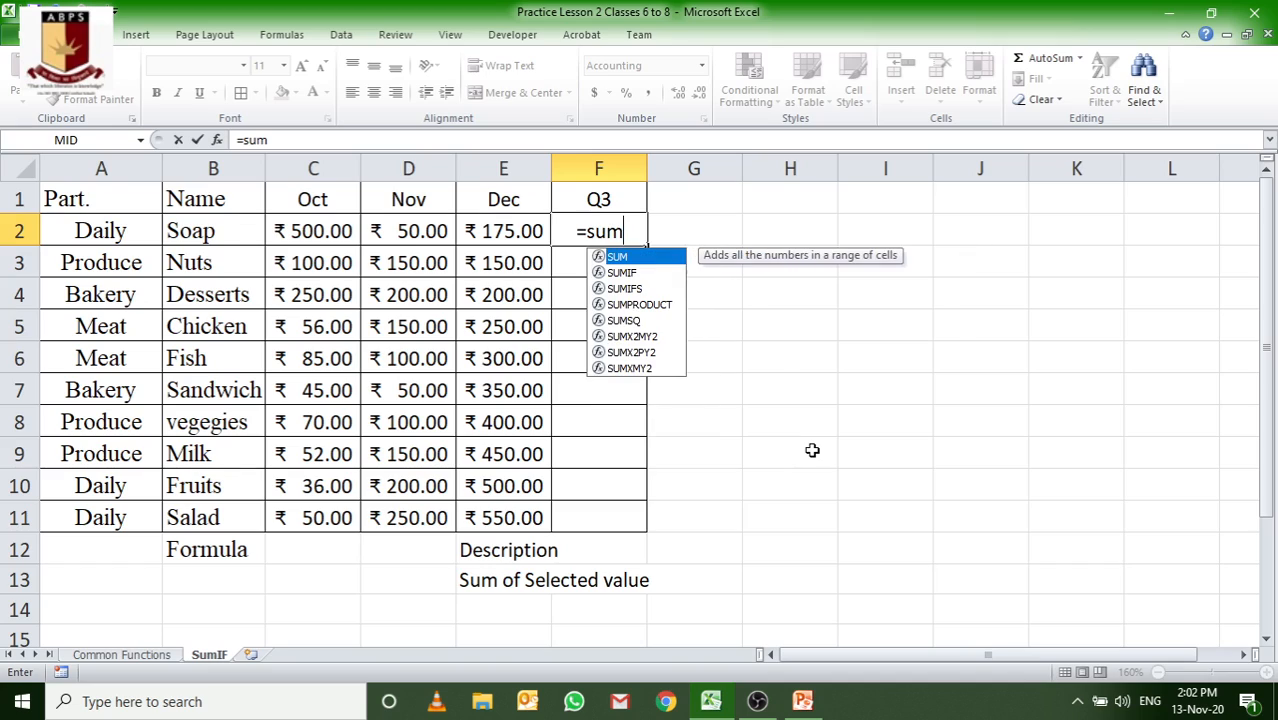
{"action": "type", "text": "("}
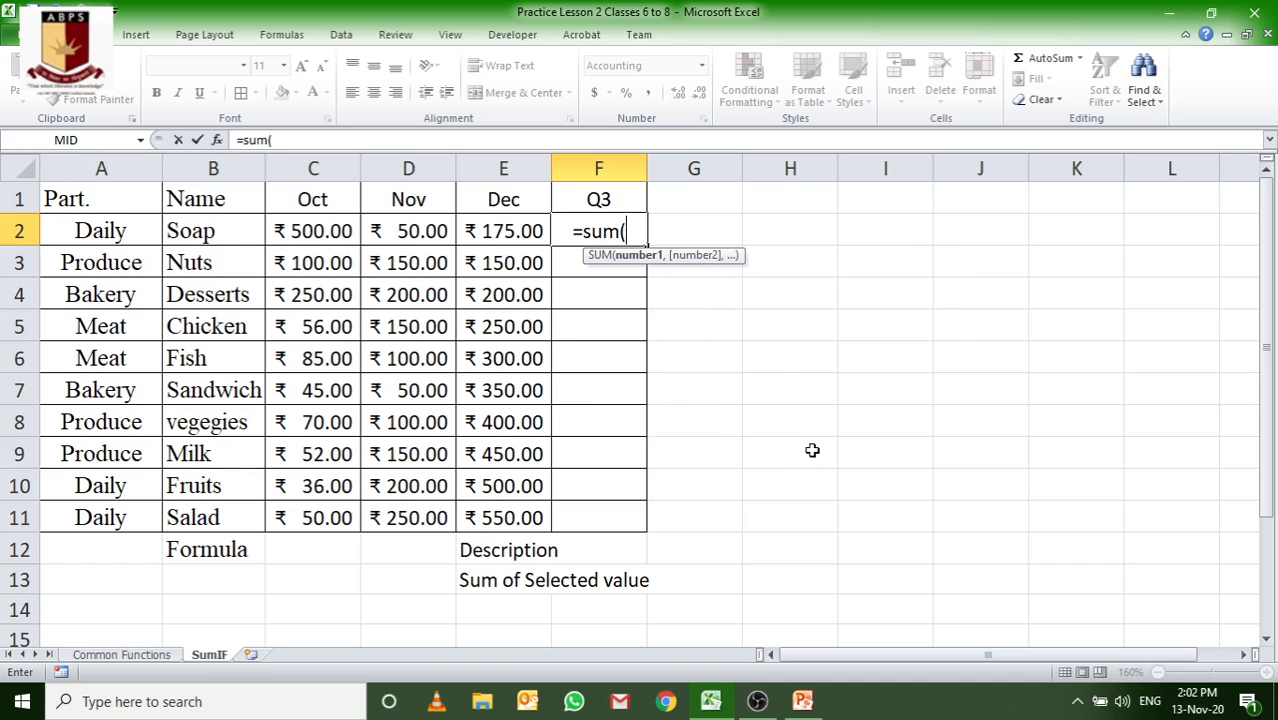
{"action": "left_click_drag", "start_coordinate": [326, 234], "coordinate": [464, 231]}
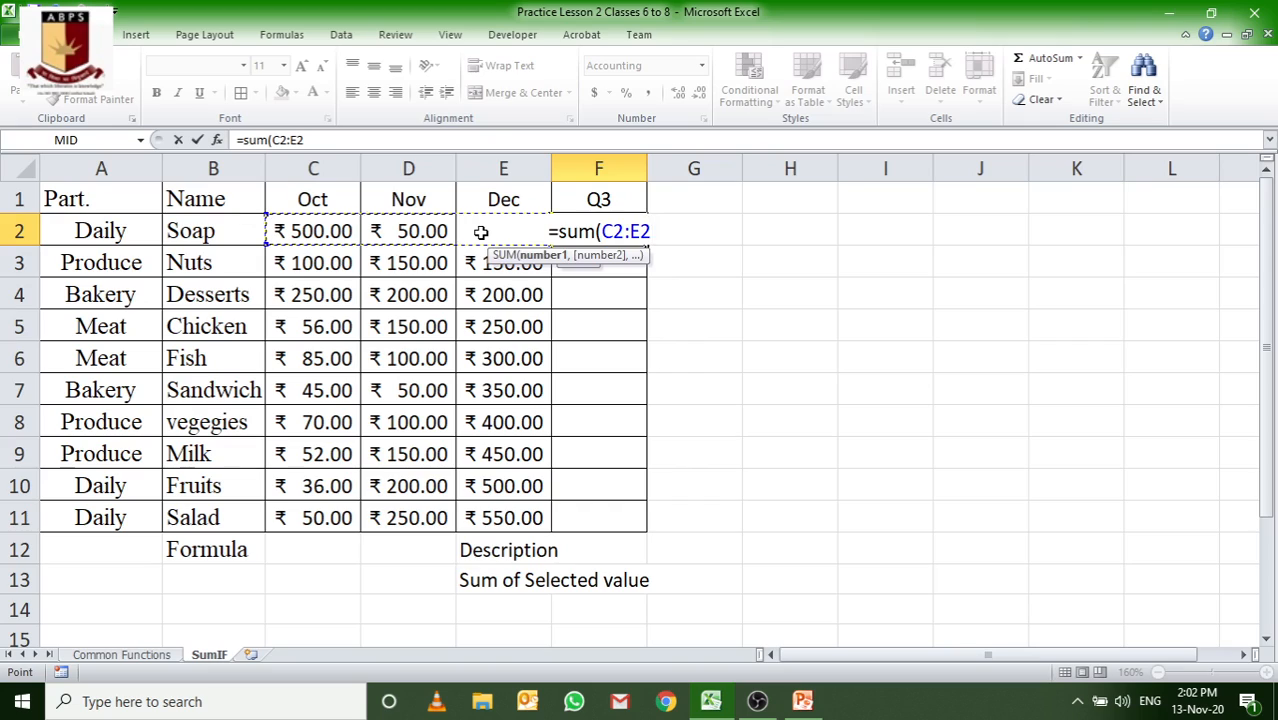
{"action": "type", "text": ")"}
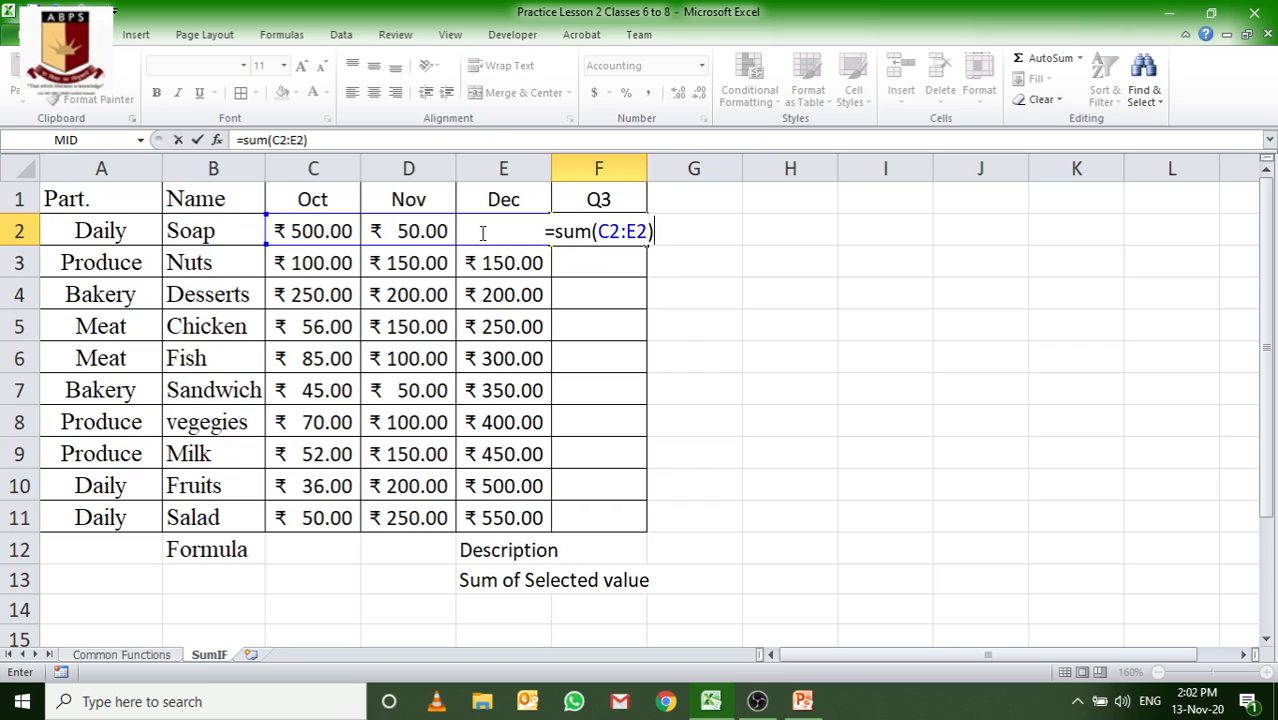
{"action": "key", "text": "Return"}
Copy the Q3 total formula from F2 down to F11 for the remaining items
{"action": "left_click", "coordinate": [618, 238]}
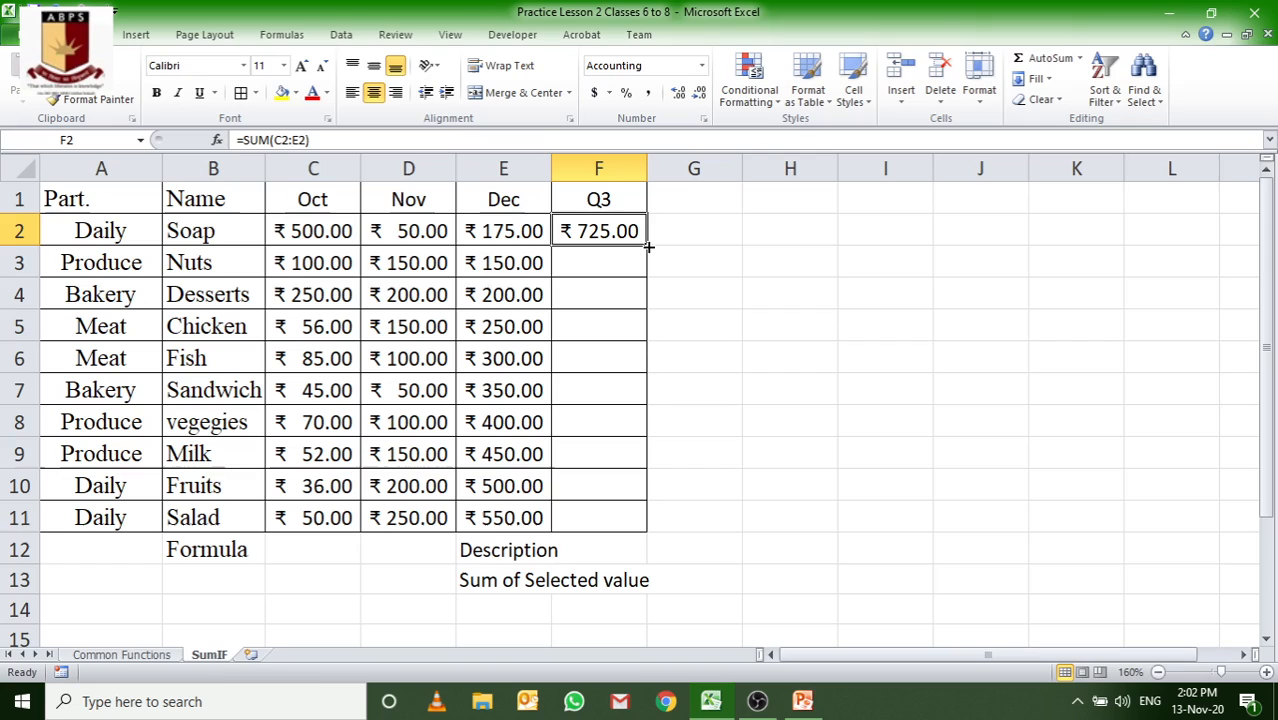
{"action": "left_click_drag", "start_coordinate": [648, 246], "coordinate": [646, 530]}
{"action": "left_click", "coordinate": [777, 496]}
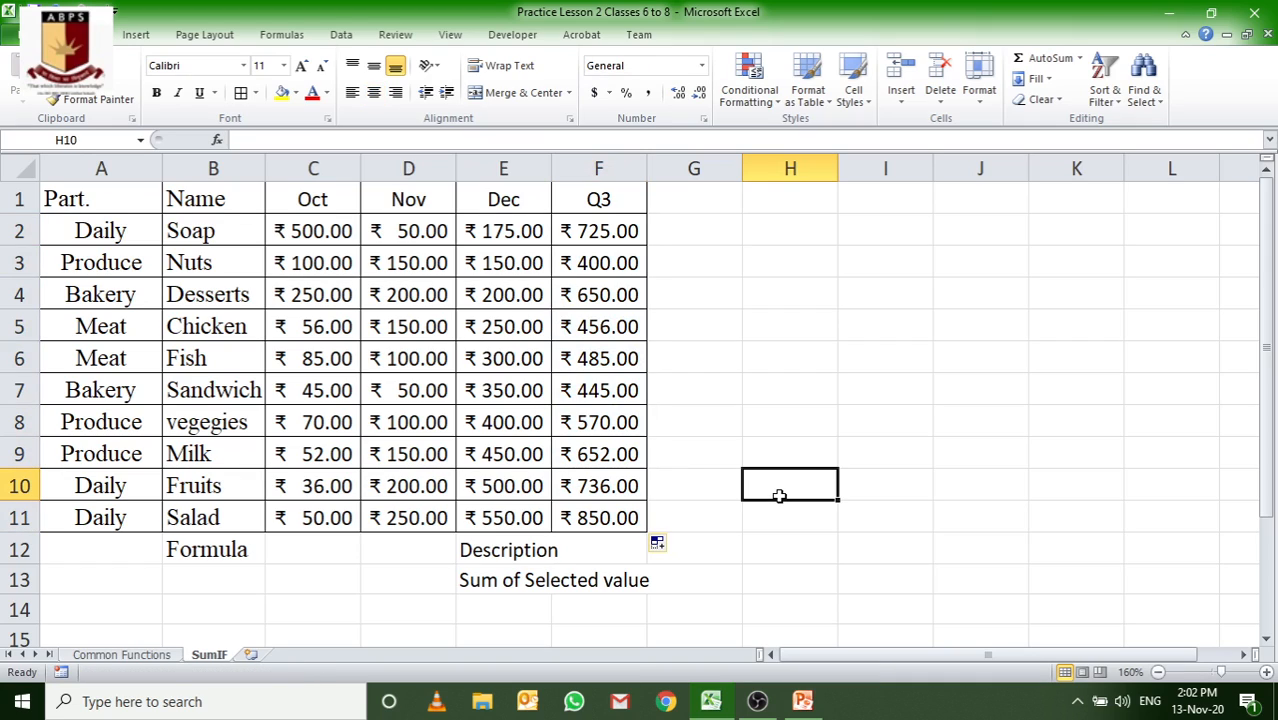
Sum the sales of the daily items in B13 with the formula =sumif(A2:A11,"daily",C2:E11)
{"action": "scroll", "coordinate": [779, 496], "scroll_direction": "down", "scroll_amount": 1}
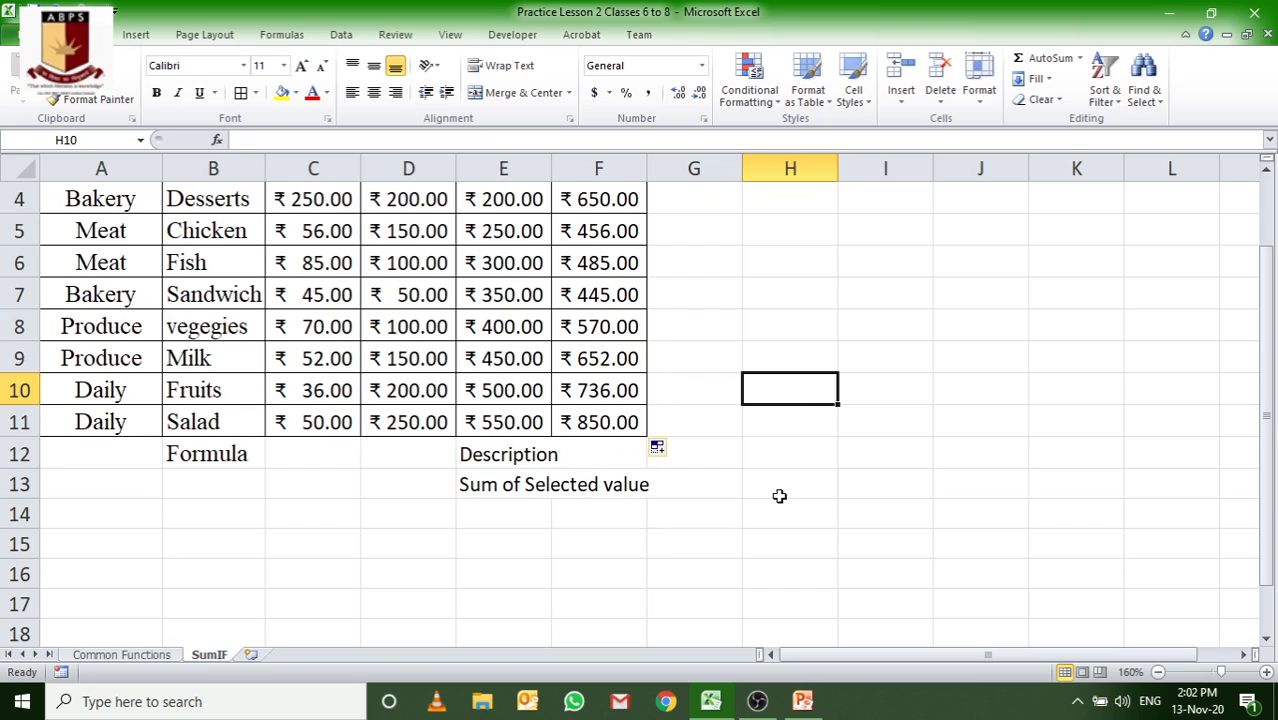
{"action": "left_click", "coordinate": [207, 484]}
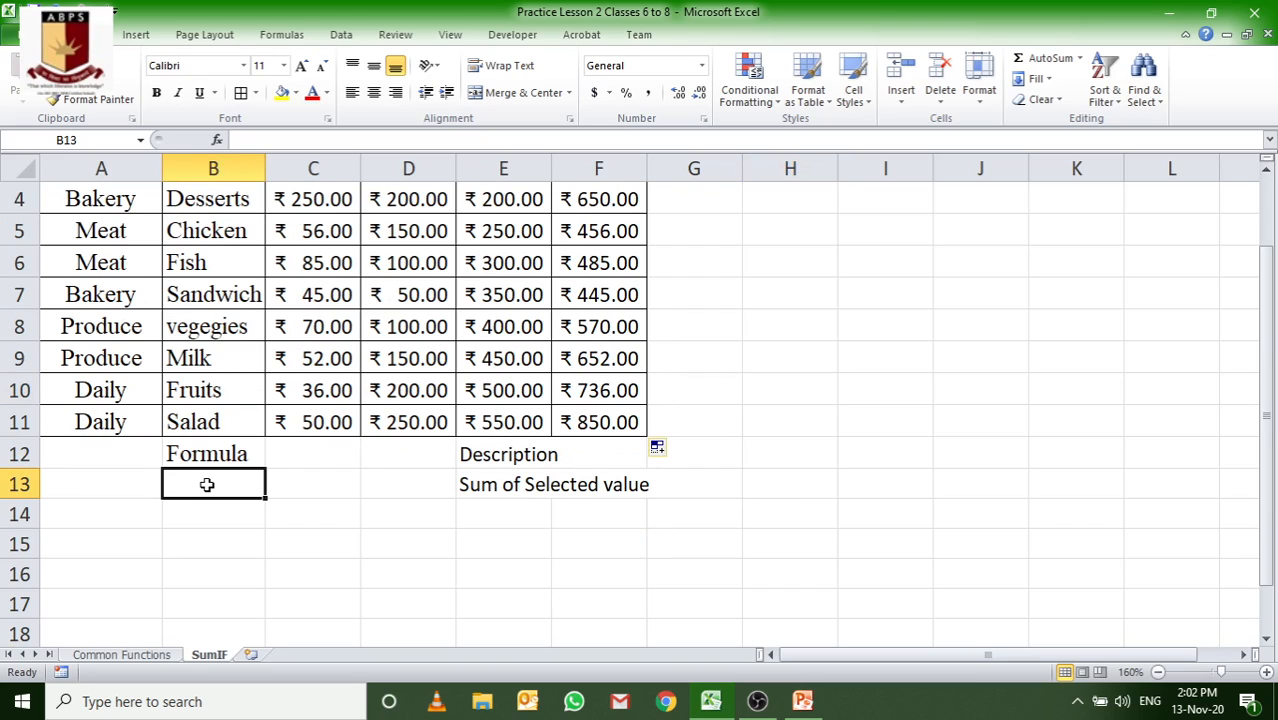
{"action": "type", "text": "="}
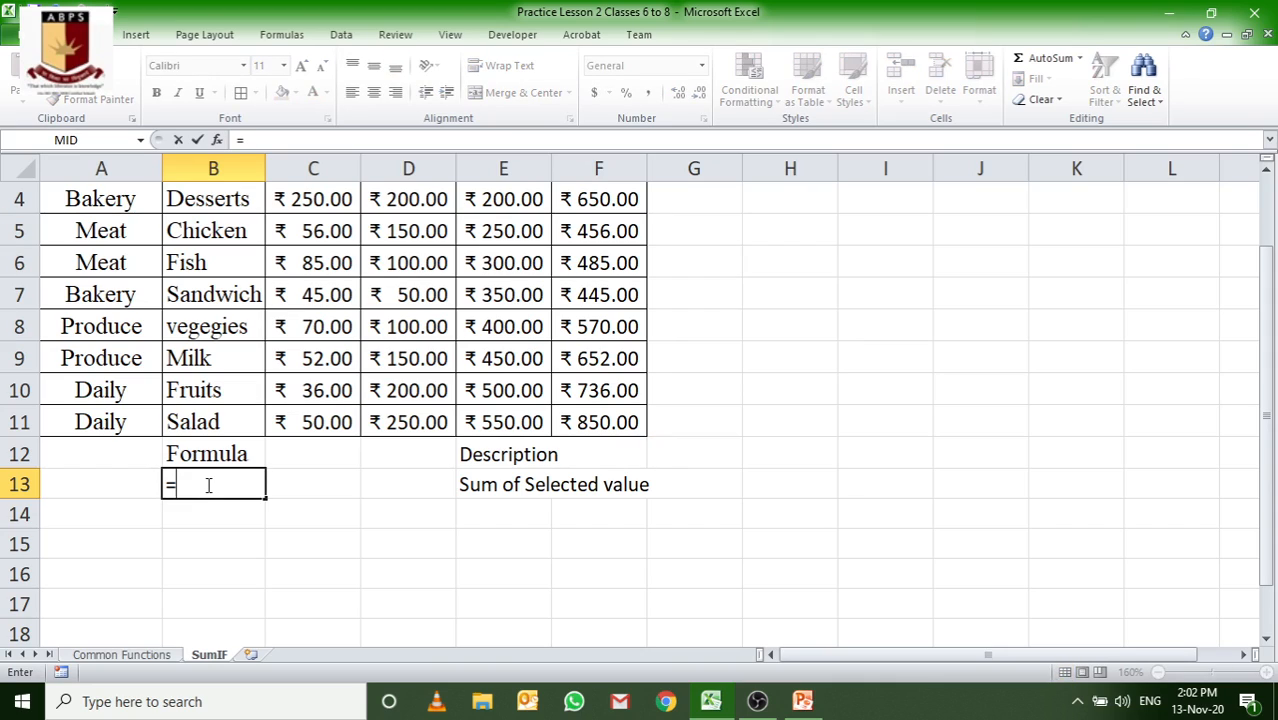
{"action": "type", "text": "sum"}
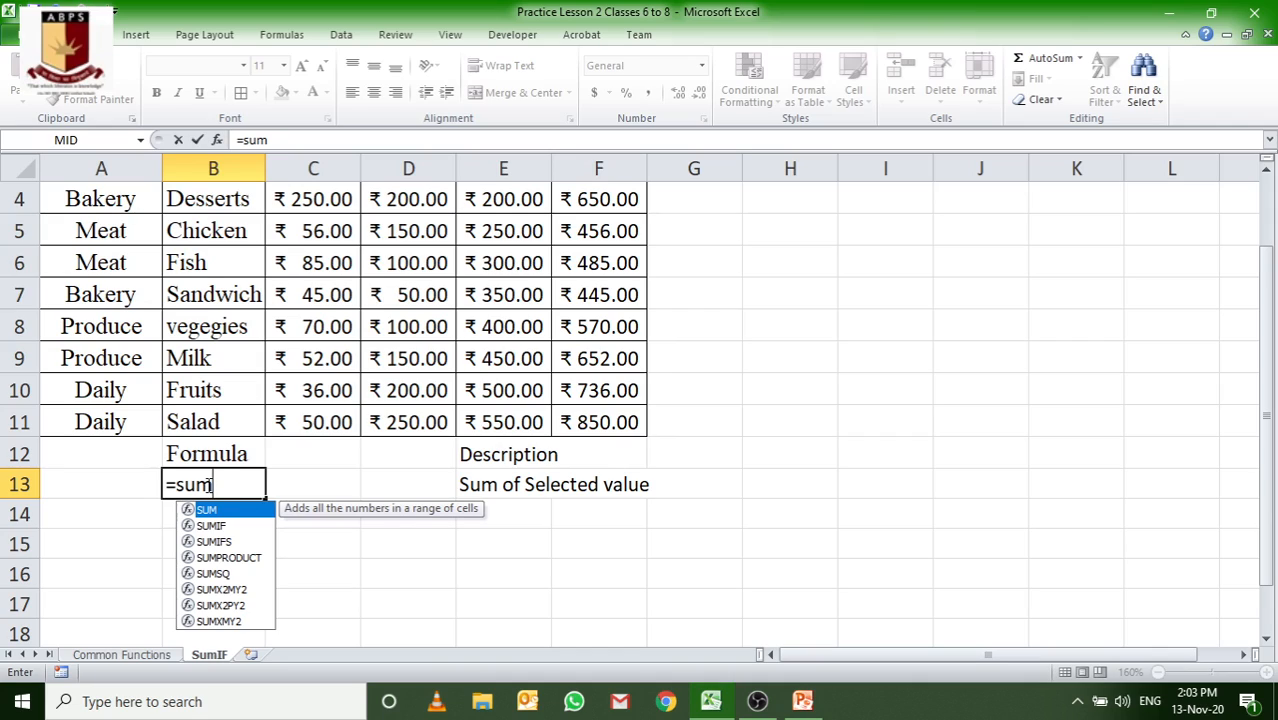
{"action": "type", "text": "if"}
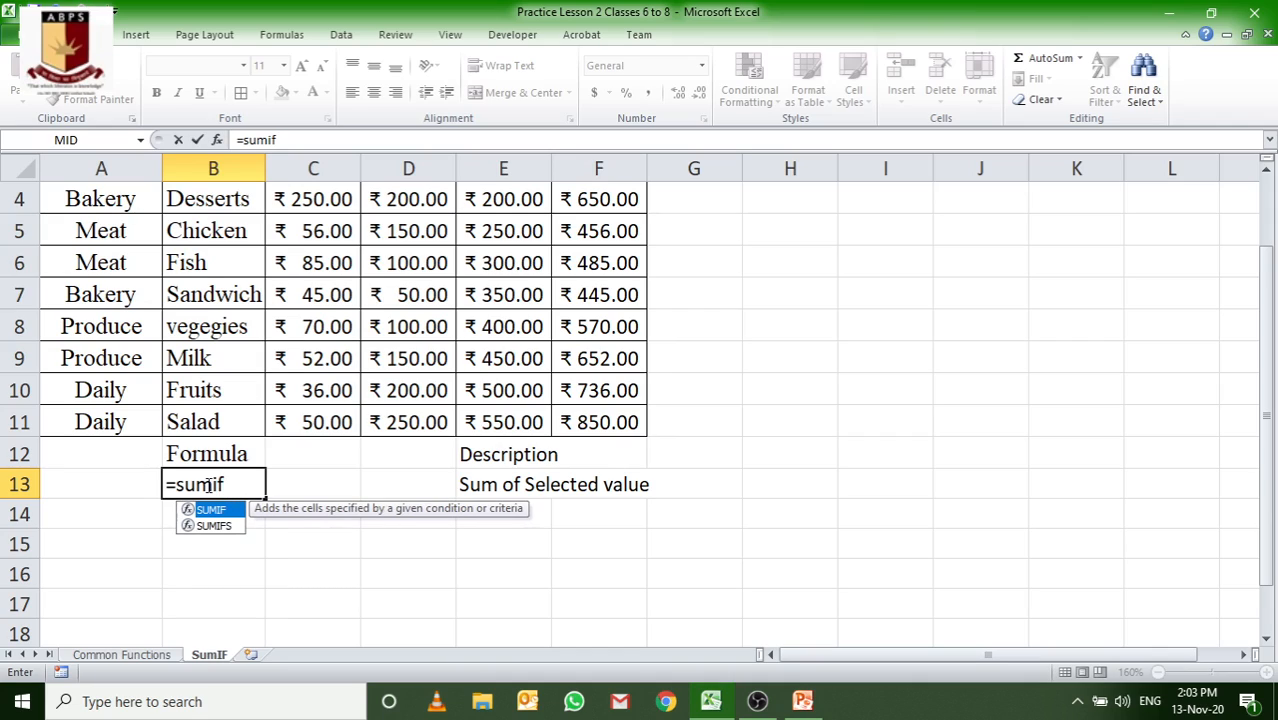
{"action": "type", "text": "("}
{"action": "scroll", "coordinate": [207, 484], "scroll_direction": "up", "scroll_amount": 1}
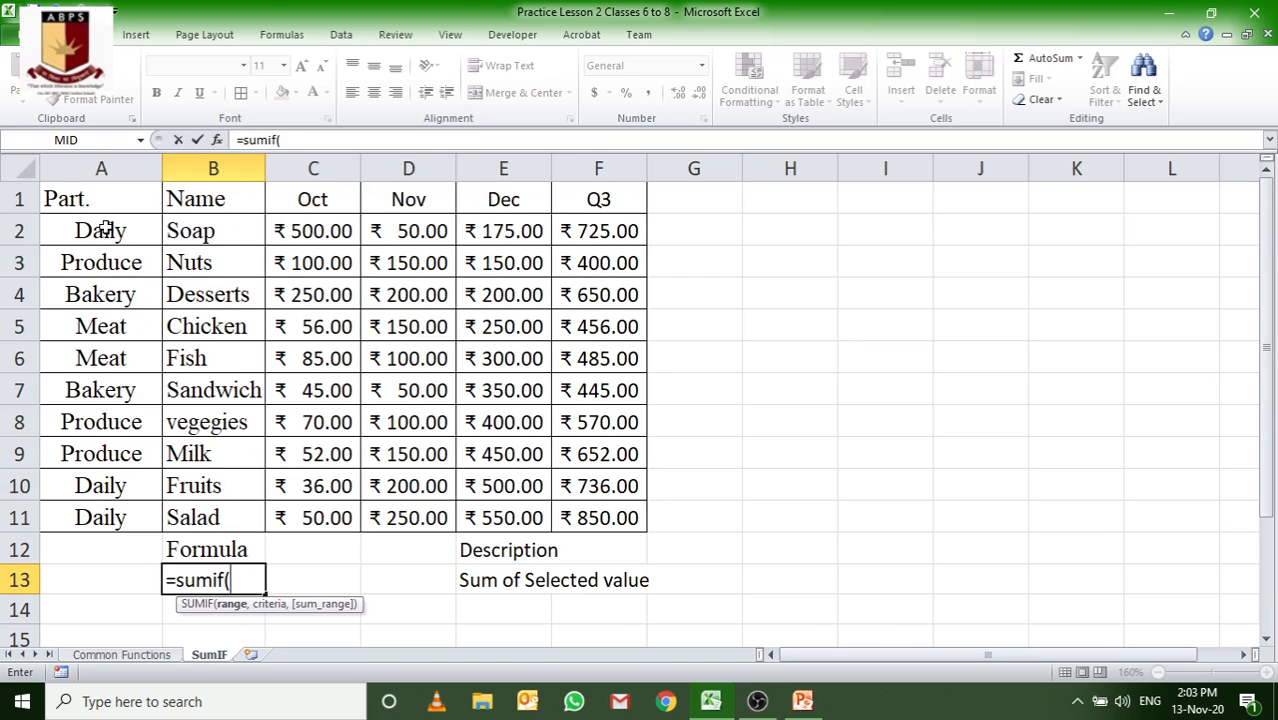
{"action": "left_click_drag", "start_coordinate": [105, 229], "coordinate": [120, 513]}
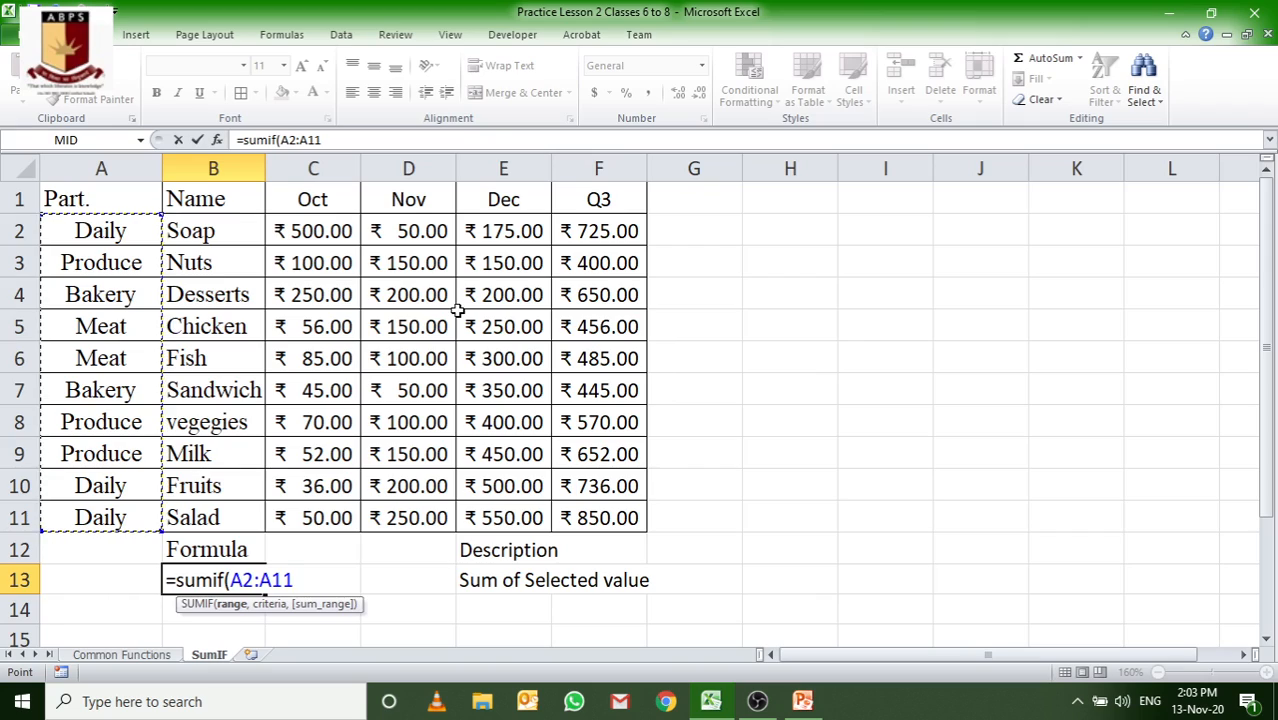
{"action": "type", "text": ","}
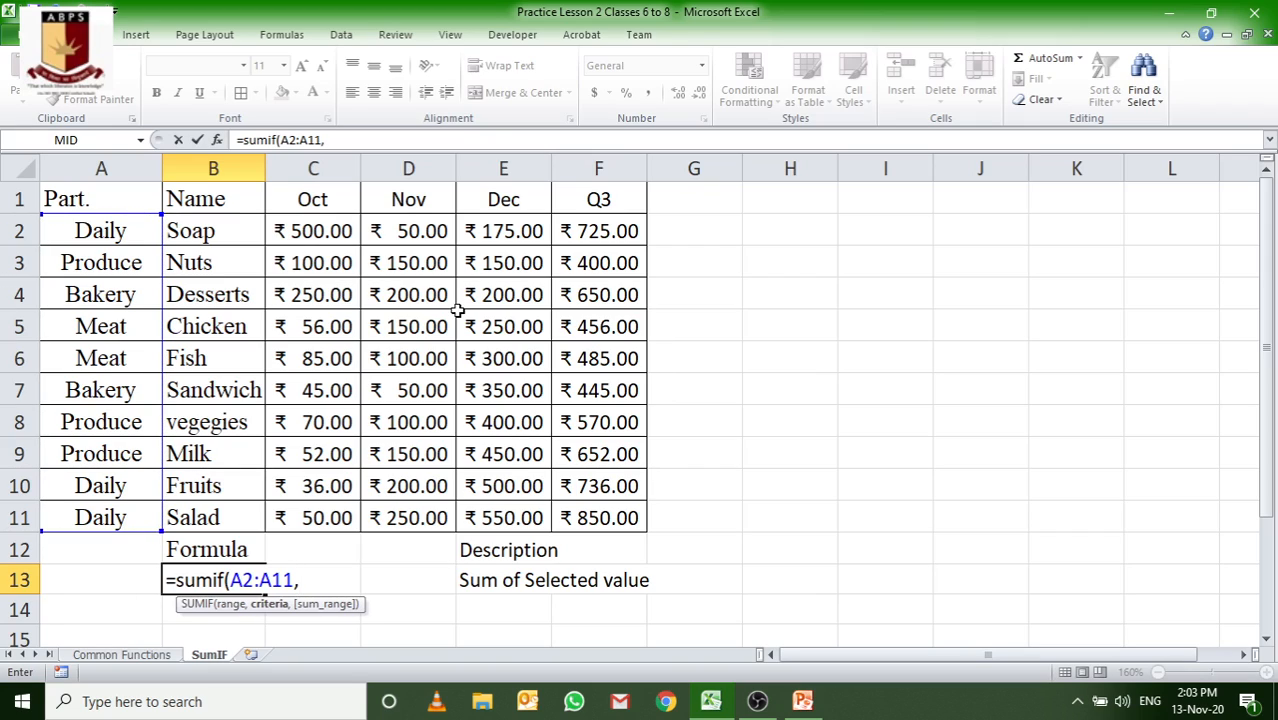
{"action": "type", "text": "\"daily\""}
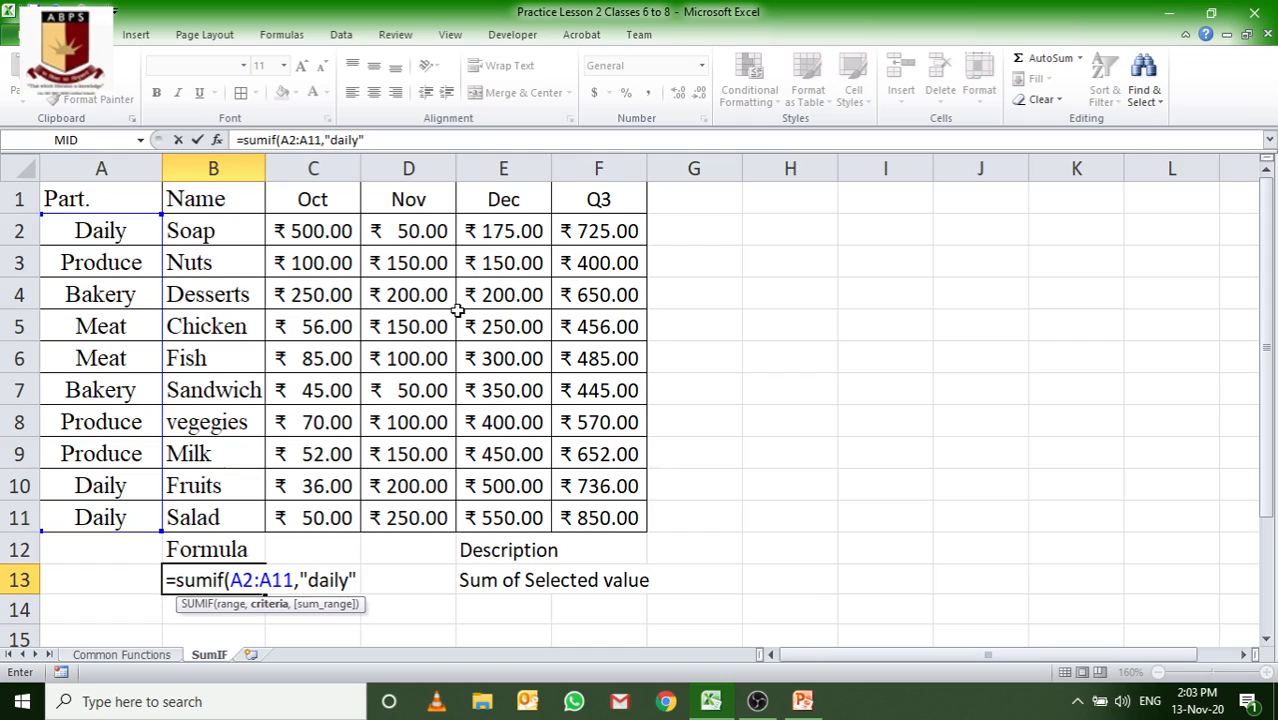
{"action": "type", "text": ","}
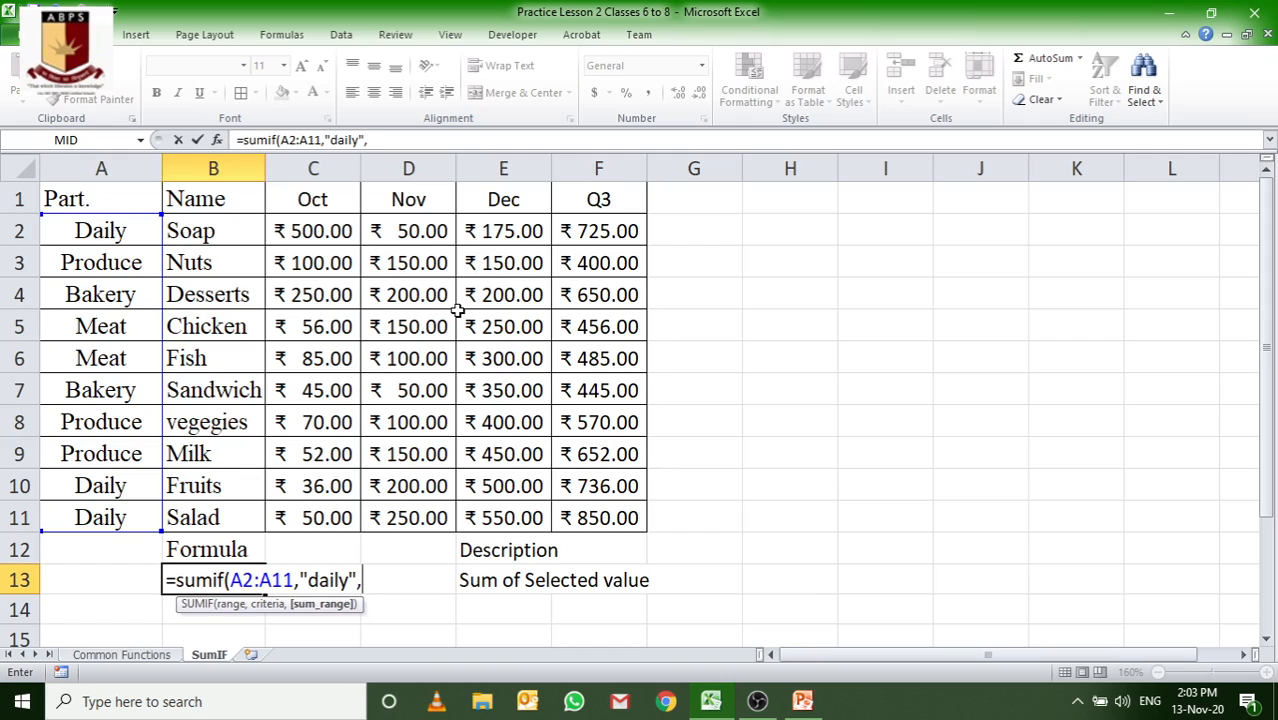
{"action": "left_click_drag", "start_coordinate": [297, 236], "coordinate": [551, 528]}
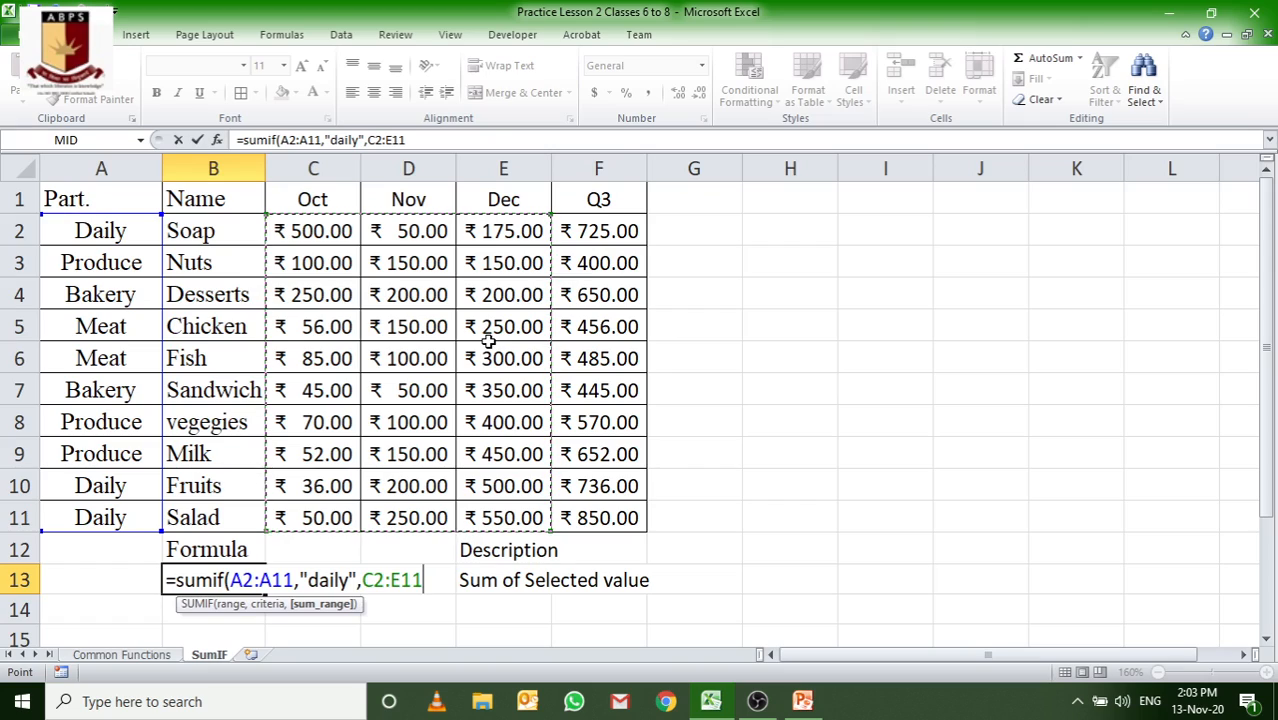
{"action": "type", "text": ")"}
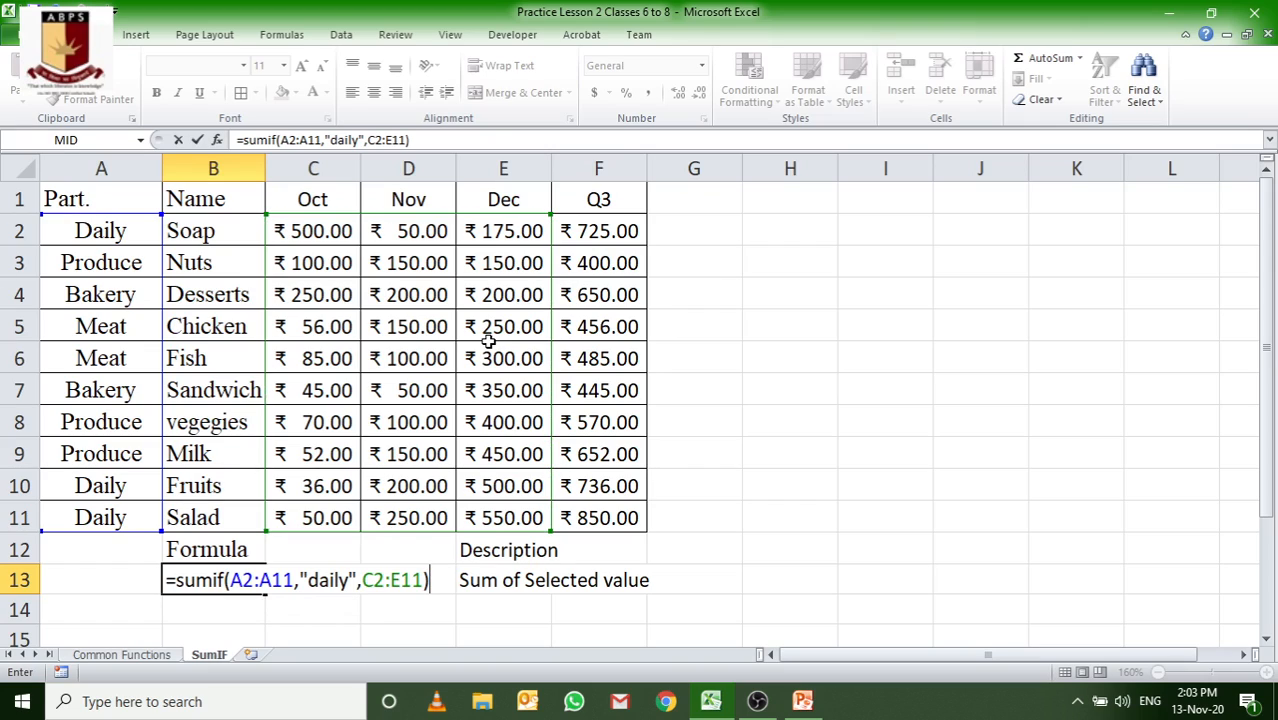
{"action": "key", "text": "Return"}
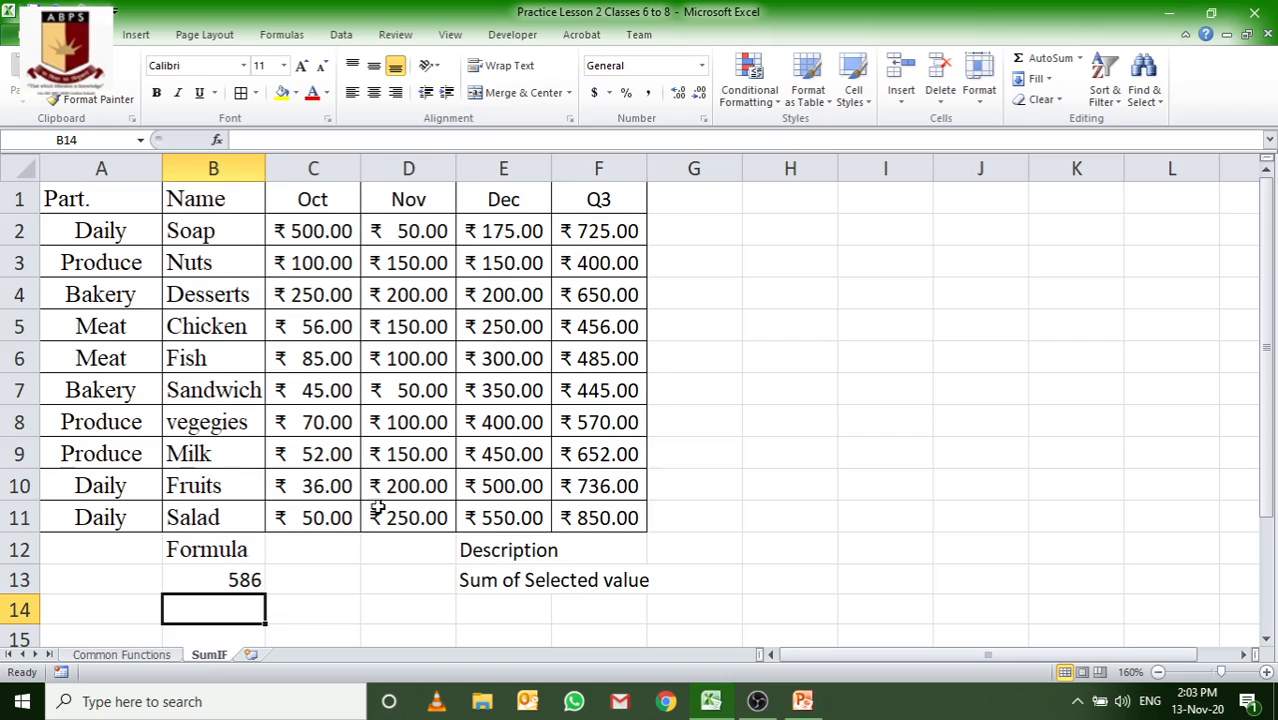
Clear all October, November and December sales figures in C2:E11
{"action": "left_click", "coordinate": [224, 585]}
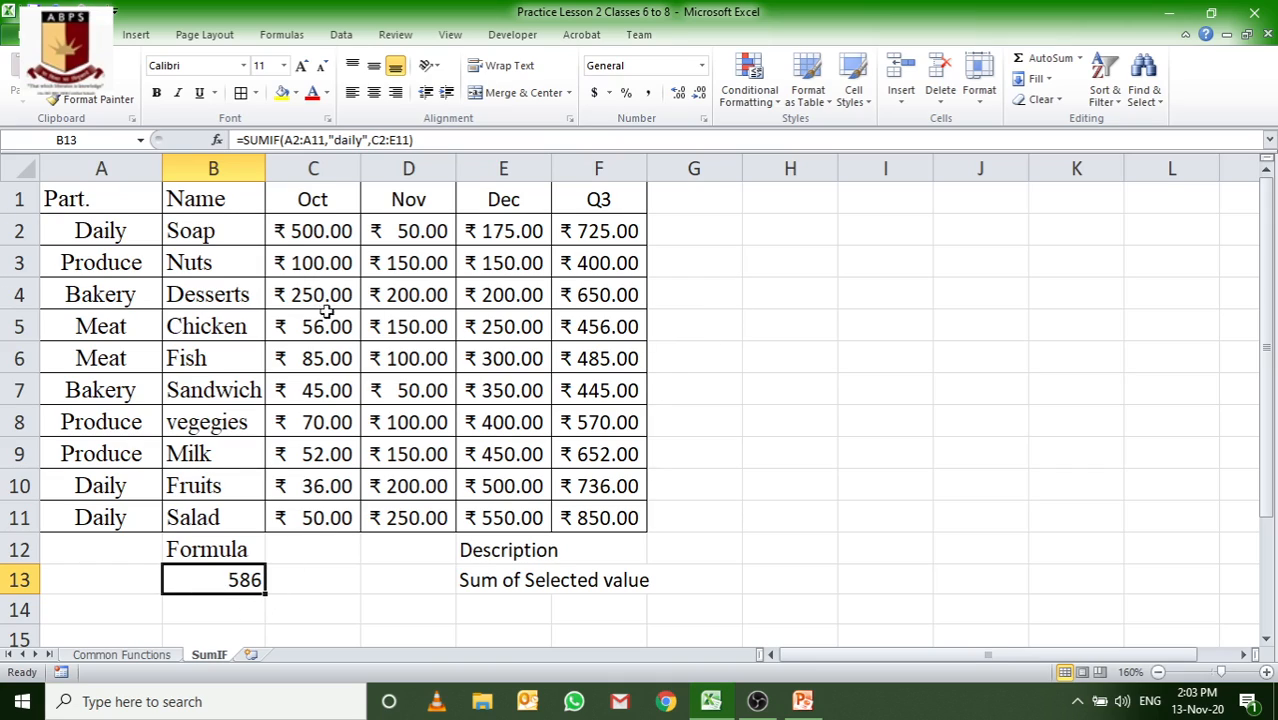
{"action": "left_click_drag", "start_coordinate": [297, 237], "coordinate": [521, 517]}
{"action": "key", "text": "Delete"}
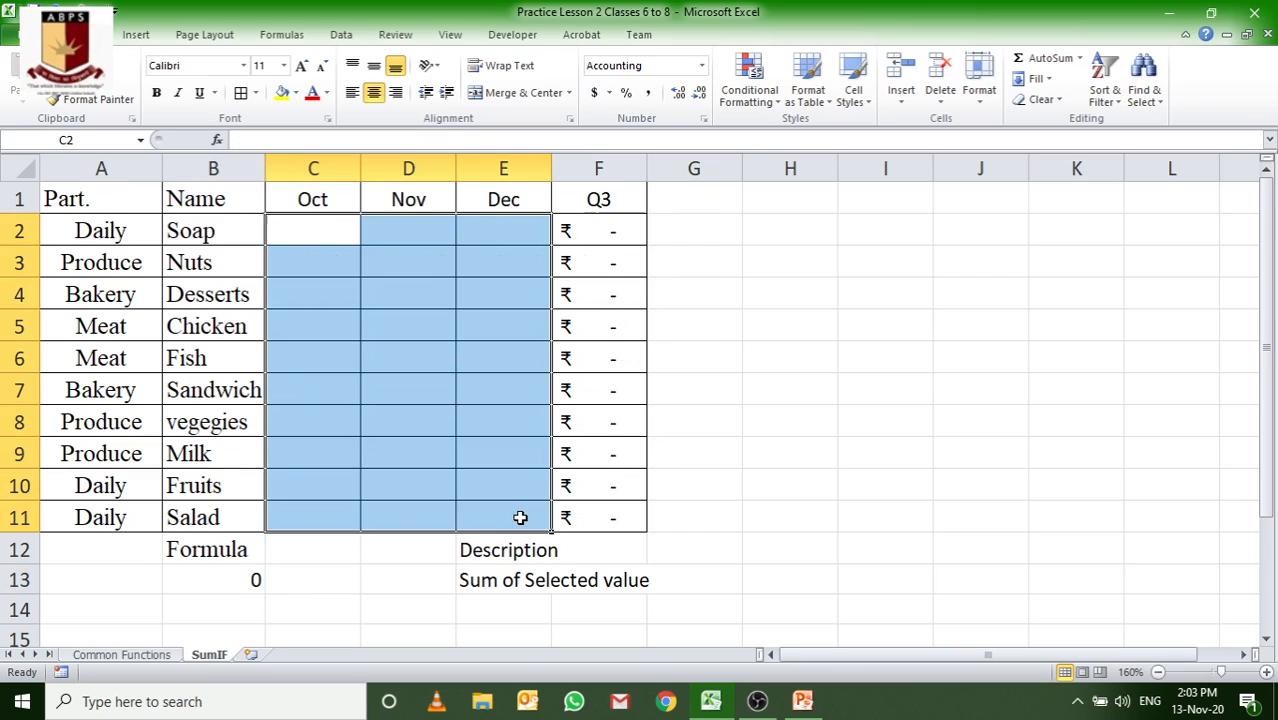
Enter October sales of 50 for Soap in C2, 50 for Fruits in C10 and 10 for Salad in C11
{"action": "left_click", "coordinate": [326, 240]}
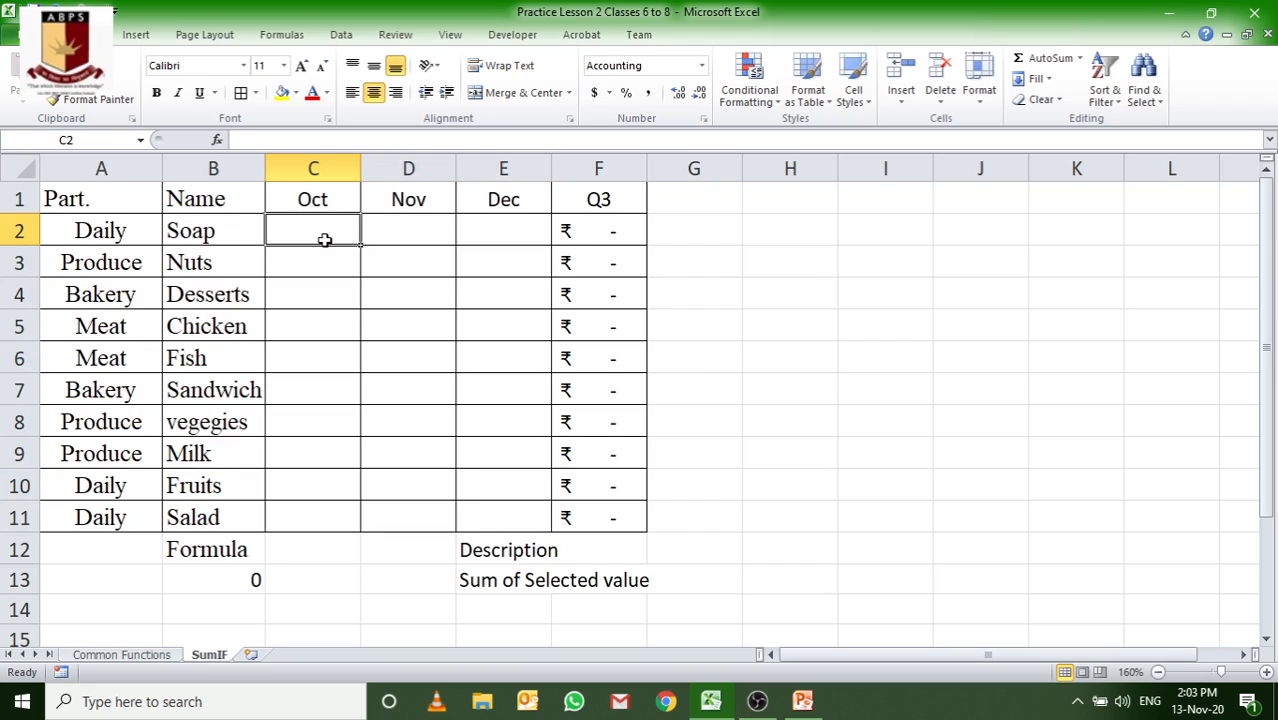
{"action": "type", "text": "50"}
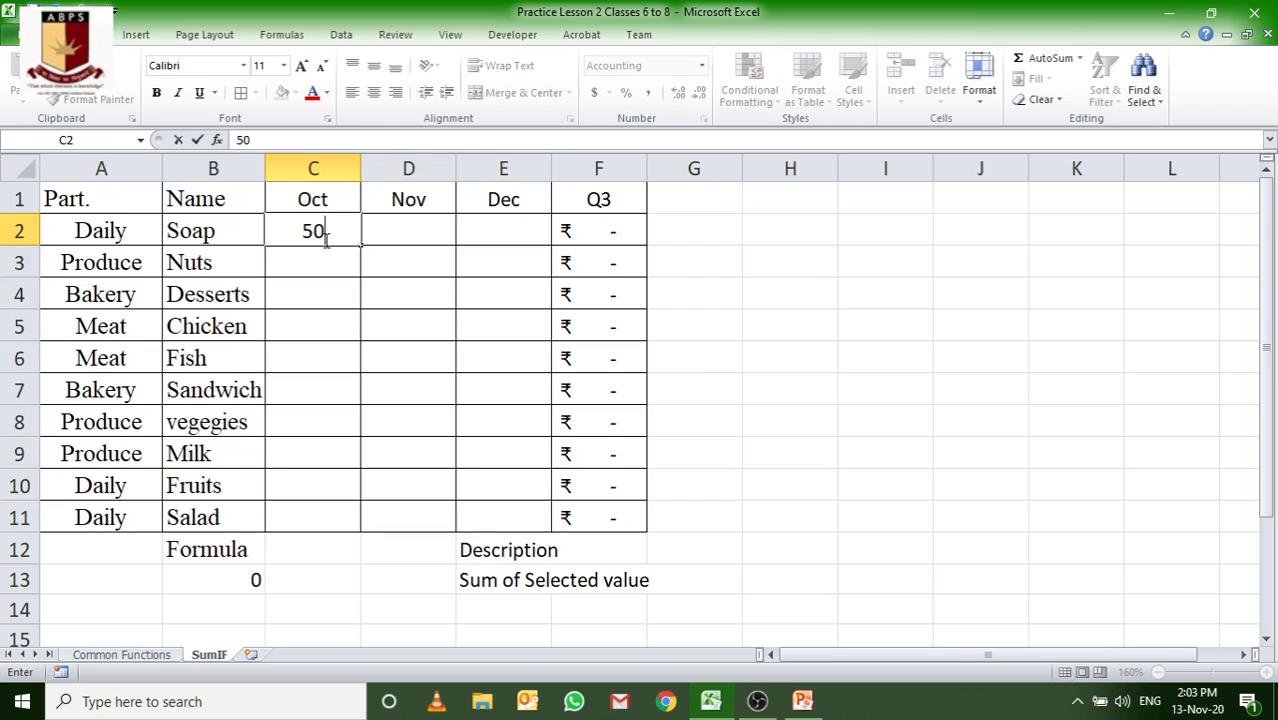
{"action": "key", "text": "Return"}
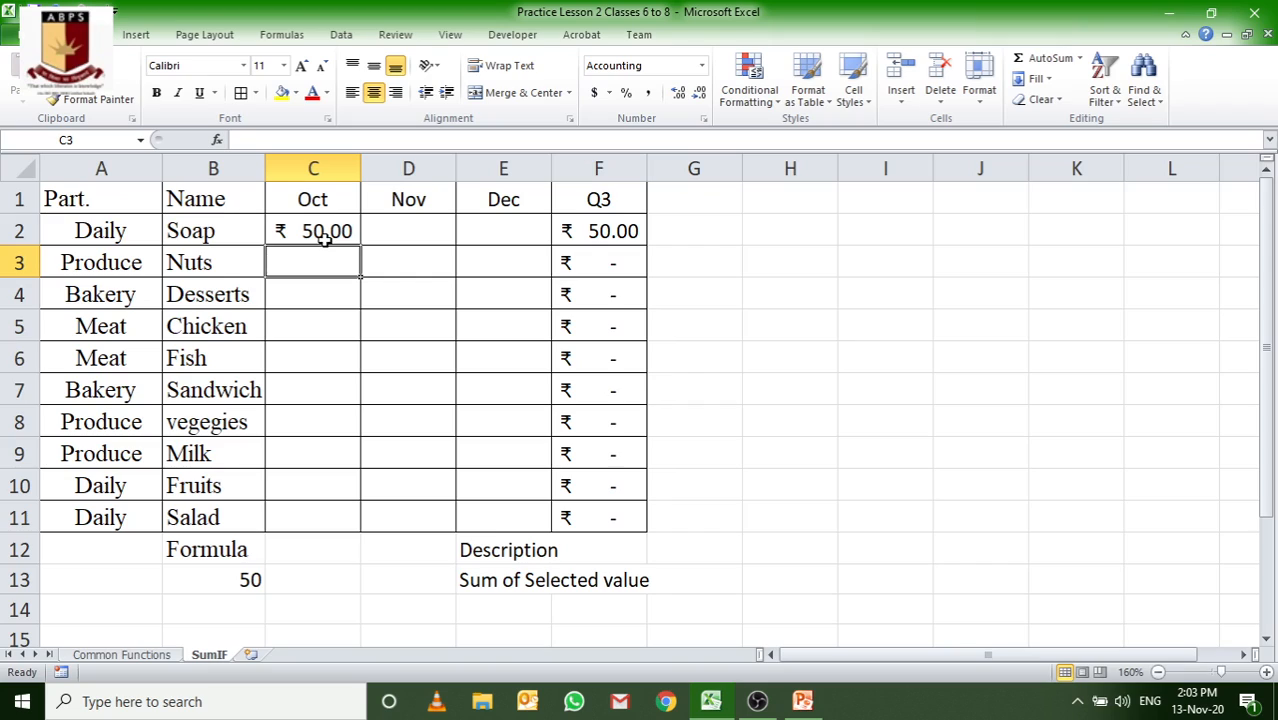
{"action": "left_click", "coordinate": [309, 483]}
{"action": "type", "text": "50"}
{"action": "key", "text": "Return"}
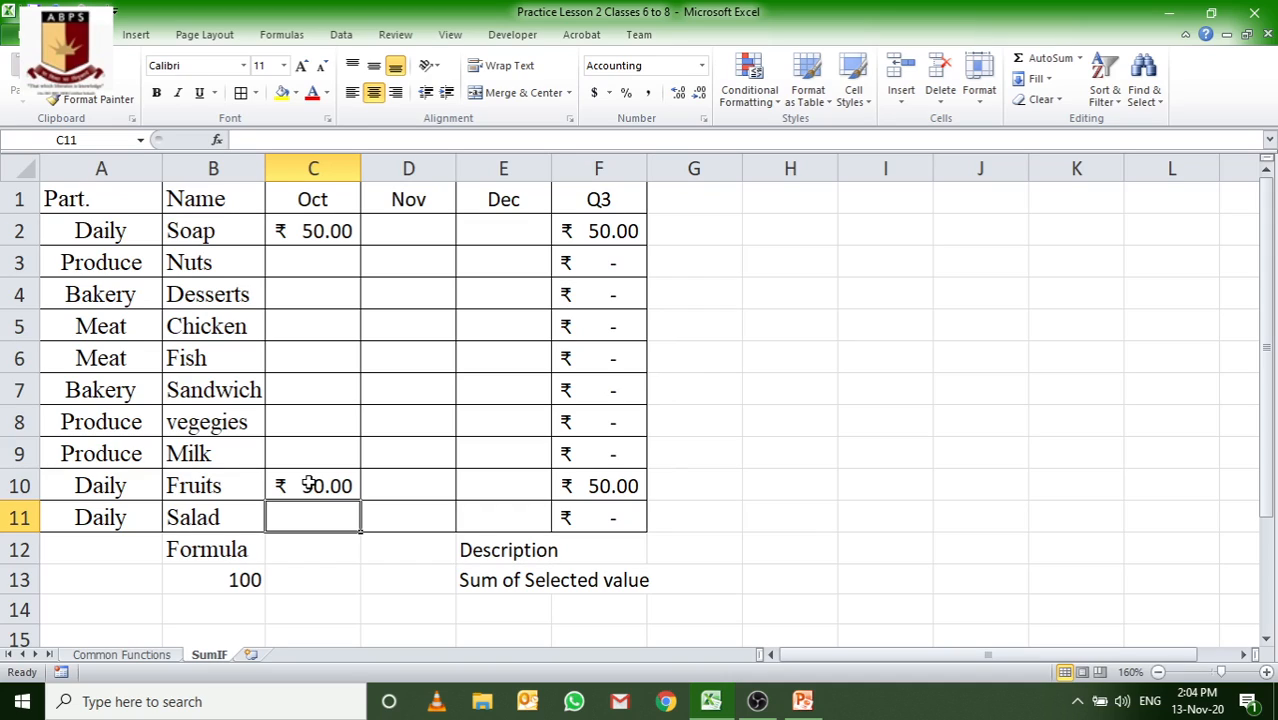
{"action": "type", "text": "10"}
{"action": "key", "text": "Return"}
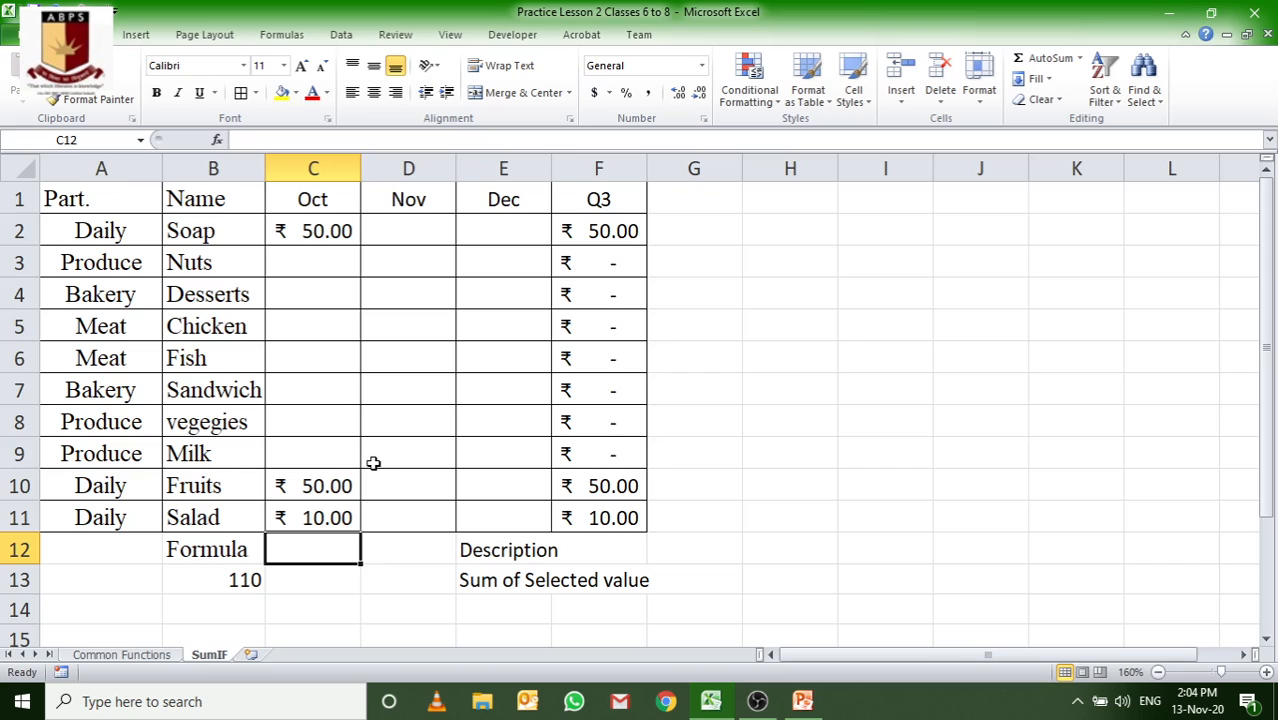
Review the arguments of the SUMIF formula in B13 and delete the formula from the cell
{"action": "left_click", "coordinate": [234, 574]}
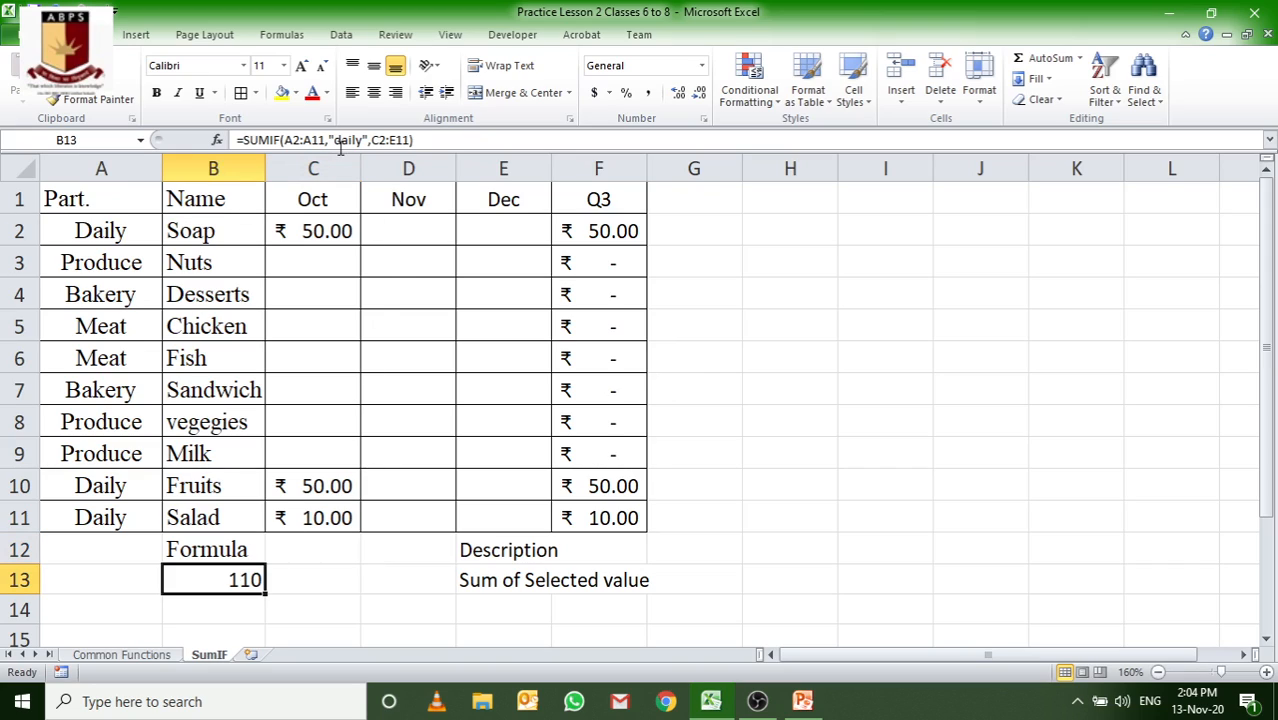
{"action": "double_click", "coordinate": [237, 583]}
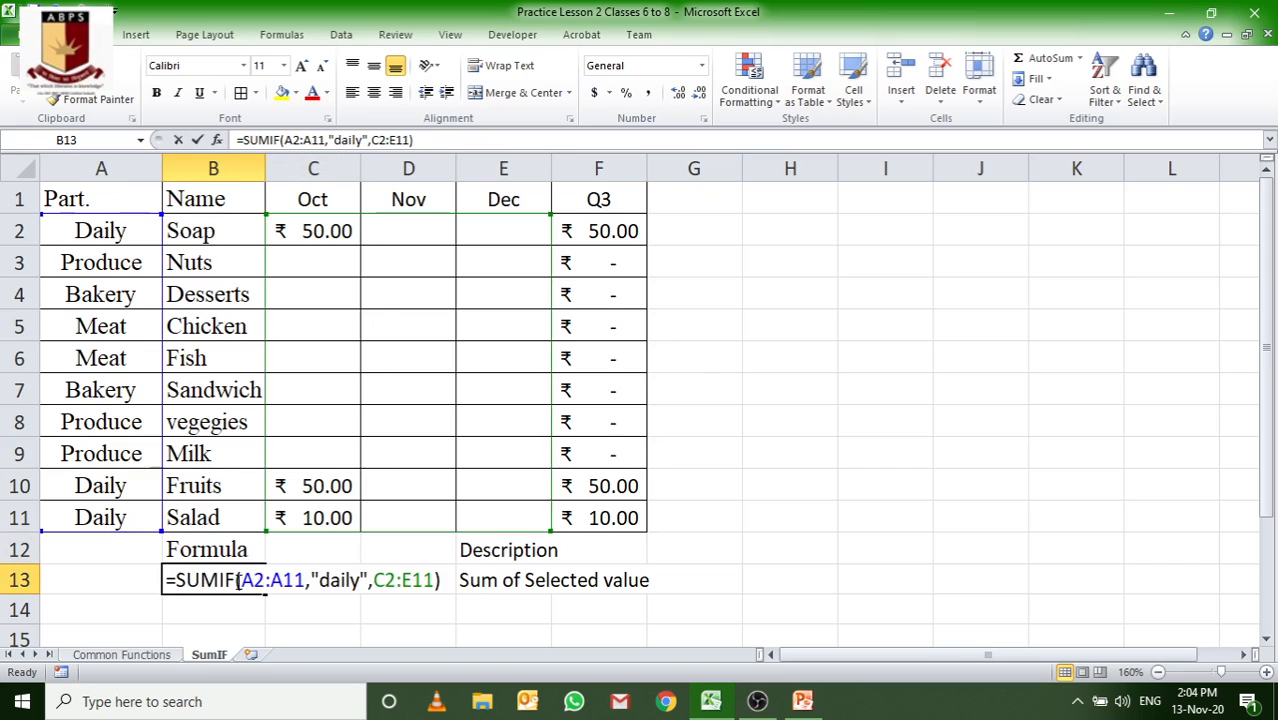
{"action": "left_click", "coordinate": [326, 578]}
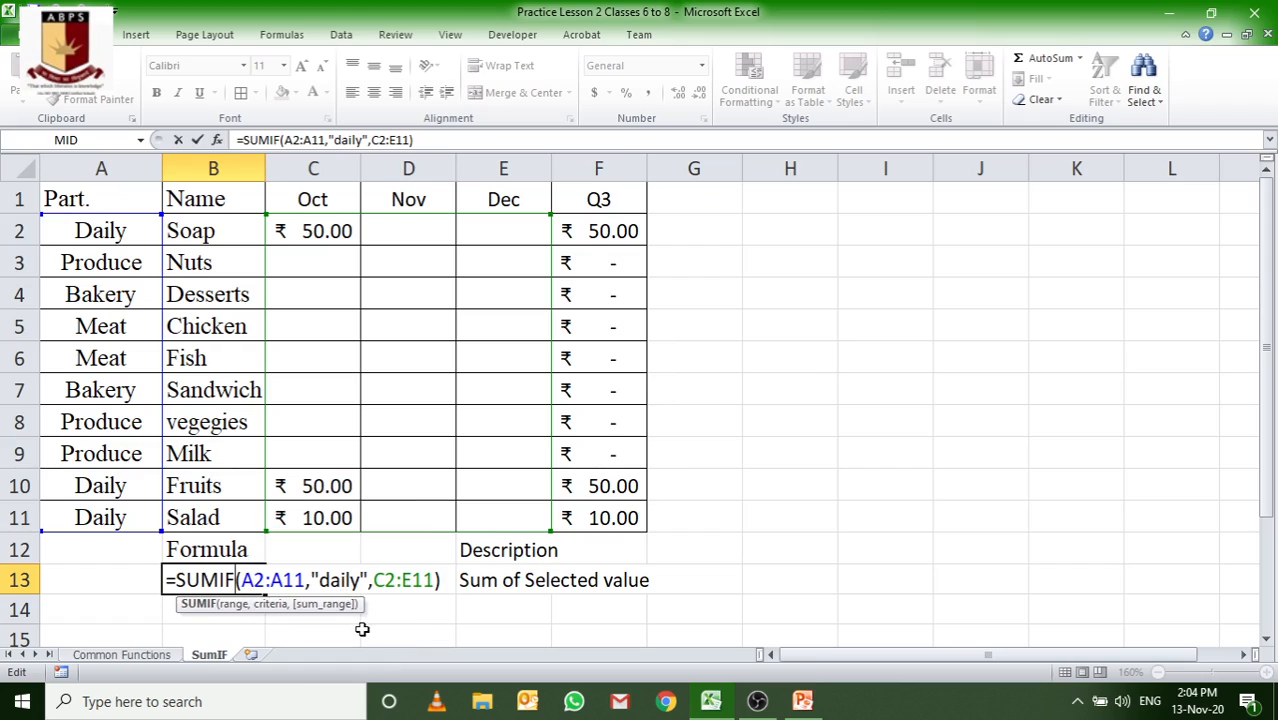
{"action": "left_click", "coordinate": [347, 580]}
{"action": "key", "text": "Escape"}
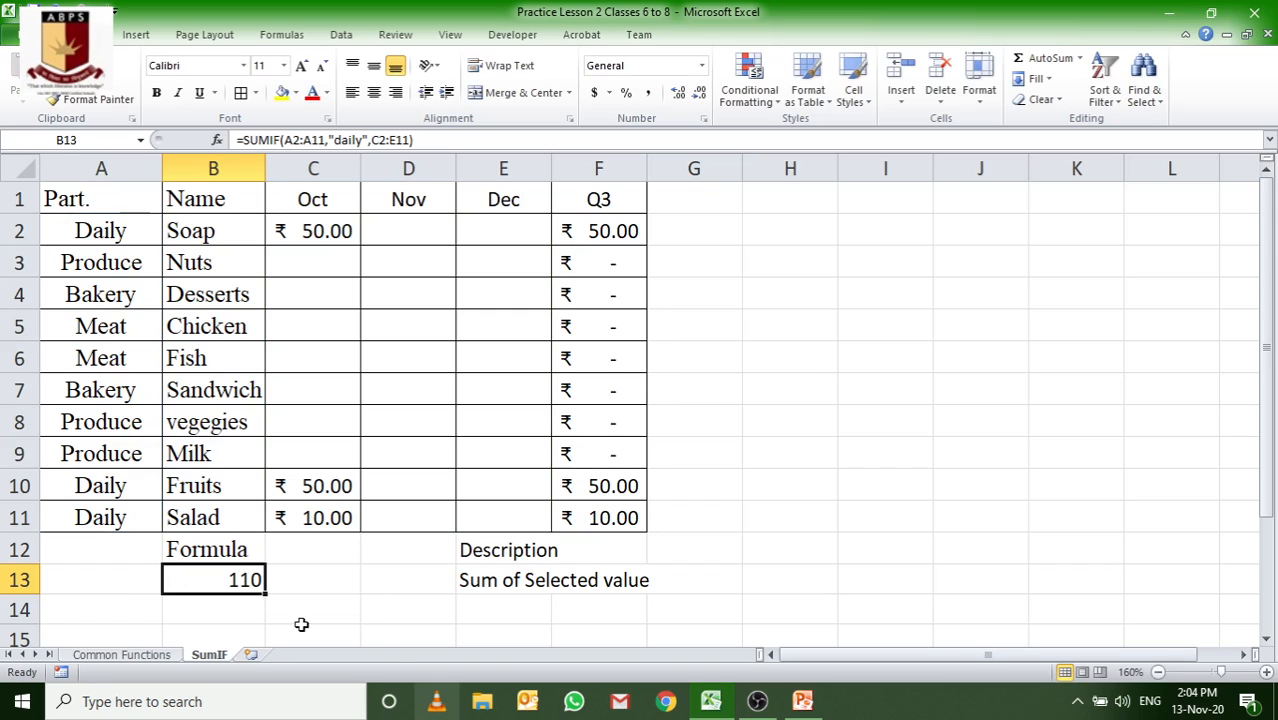
{"action": "key", "text": "Delete"}
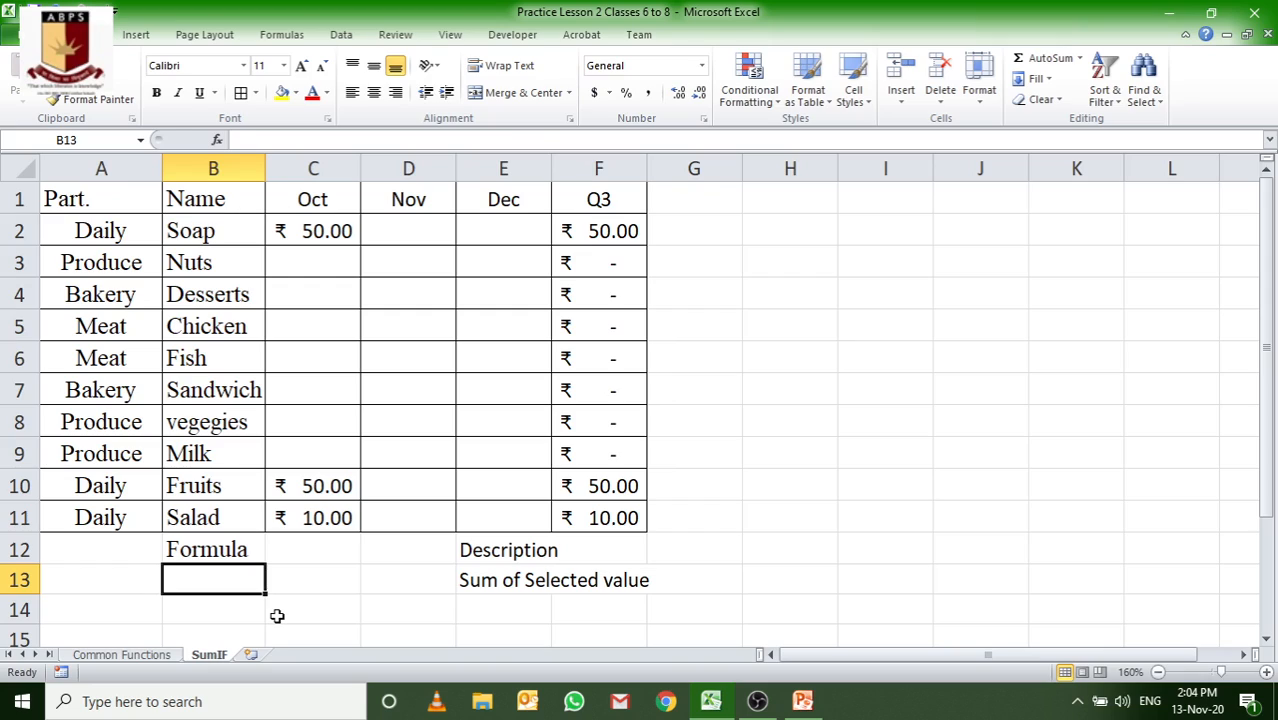
Sum the sales matching the condition in cell A13 by entering the formula =sumif(A2:A11,A13,C2:E11) in B13
{"action": "type", "text": "="}
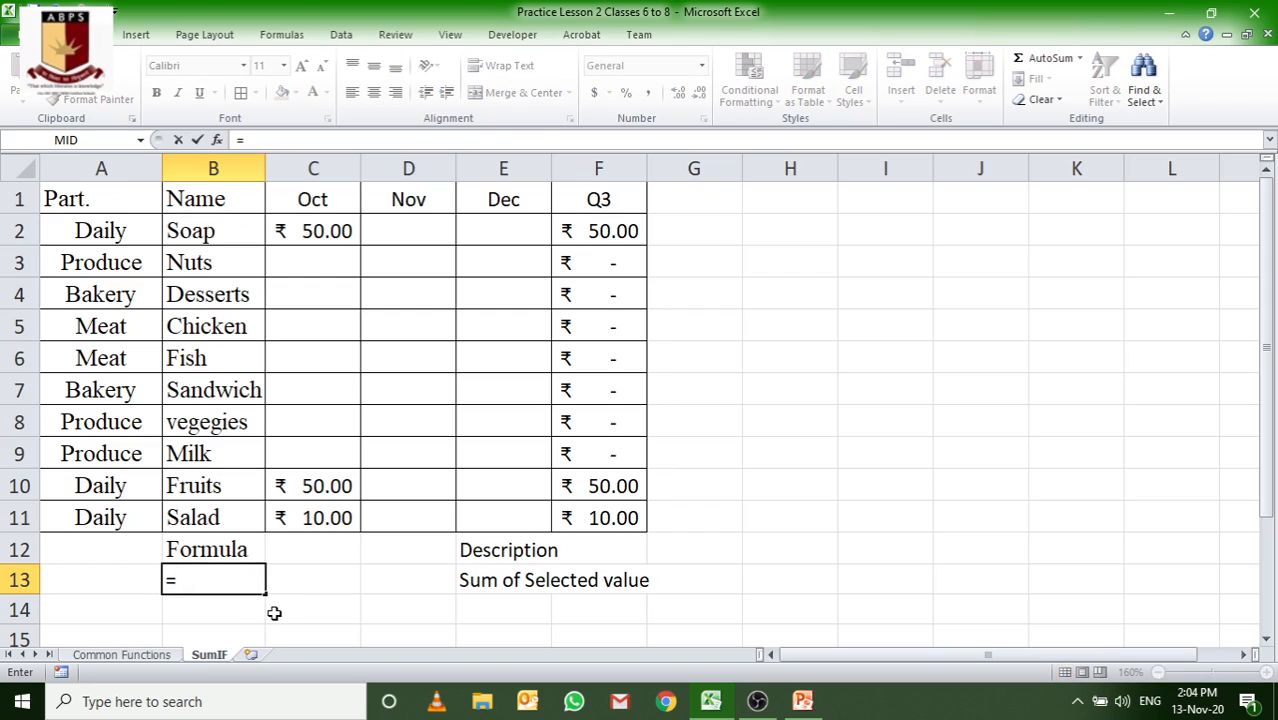
{"action": "type", "text": "s"}
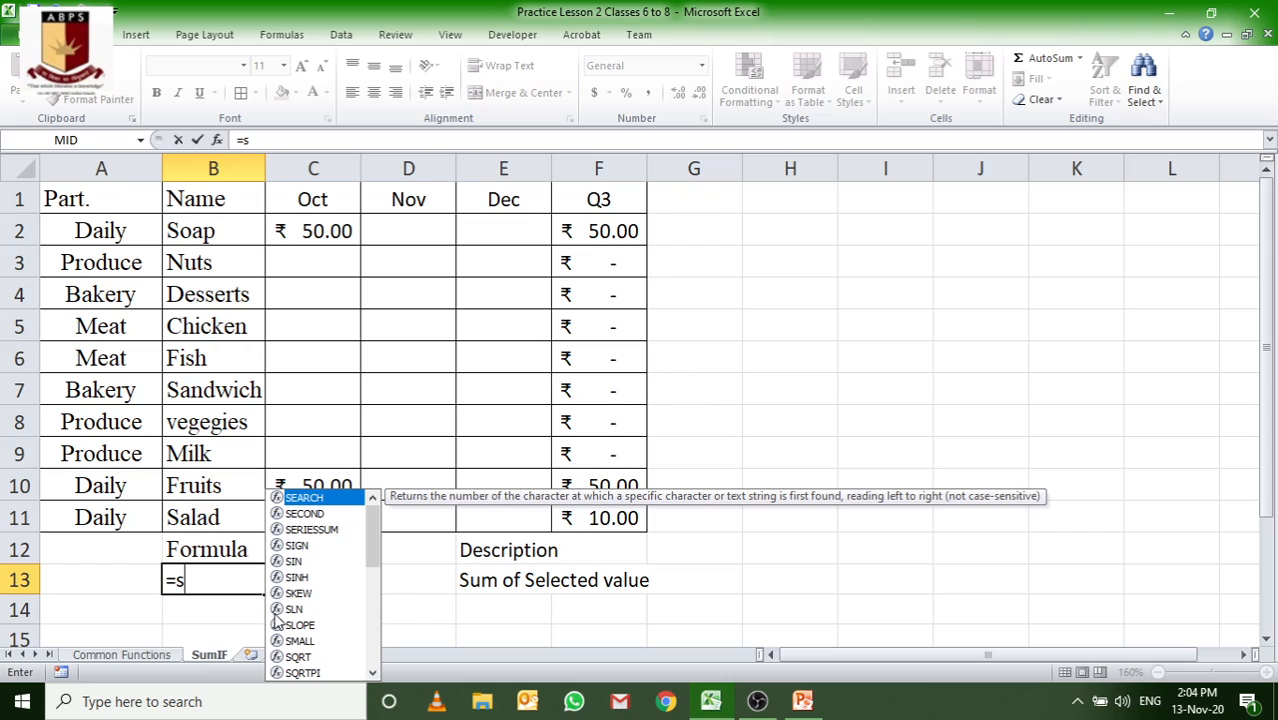
{"action": "type", "text": "um"}
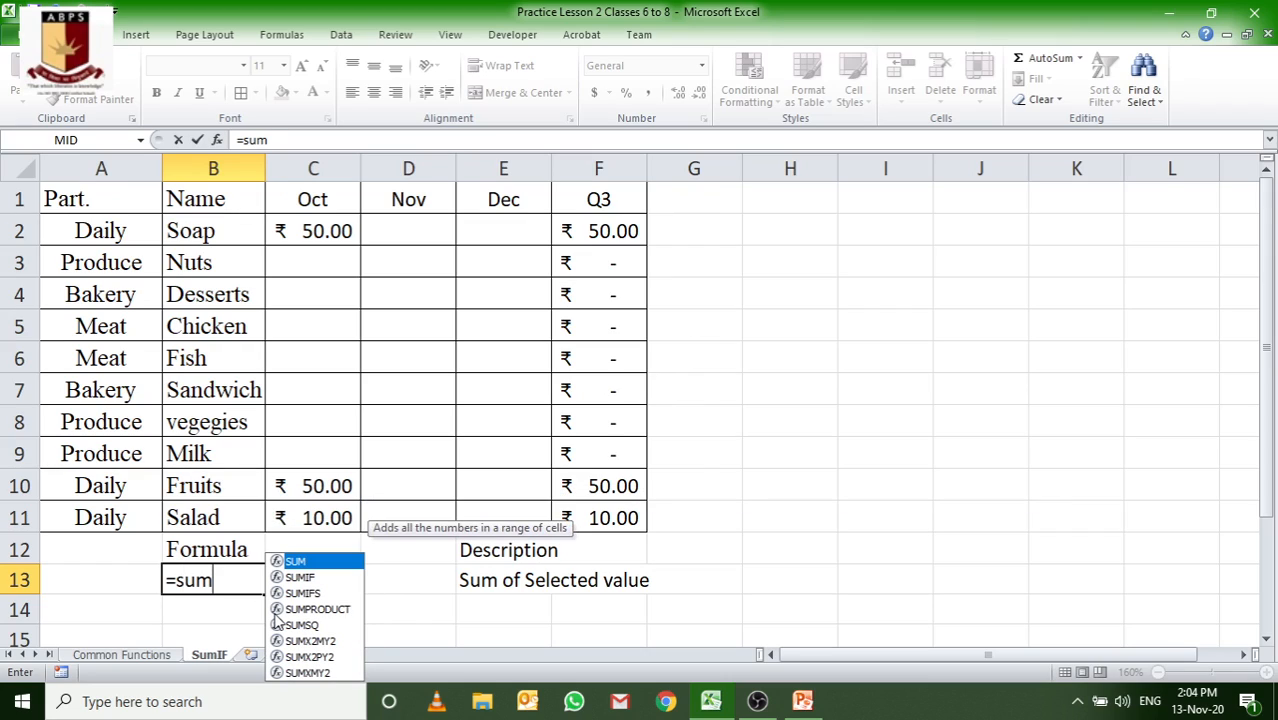
{"action": "type", "text": "if("}
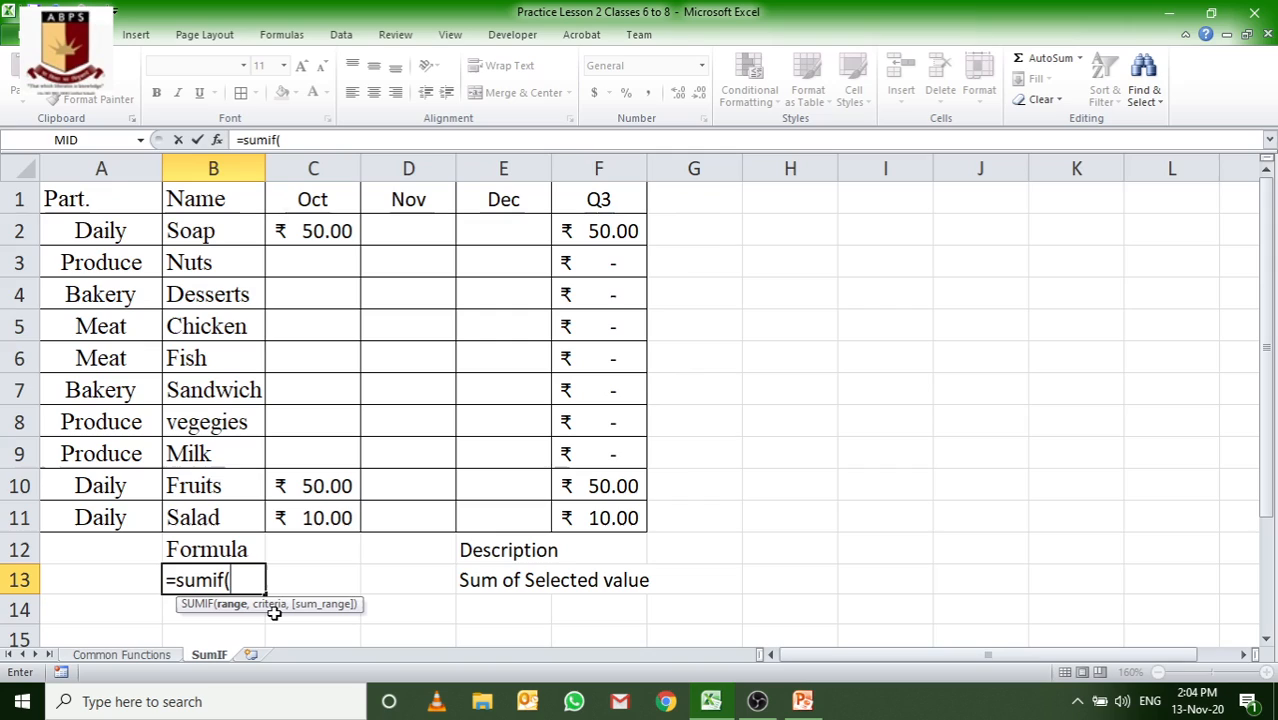
{"action": "left_click_drag", "start_coordinate": [110, 243], "coordinate": [113, 517]}
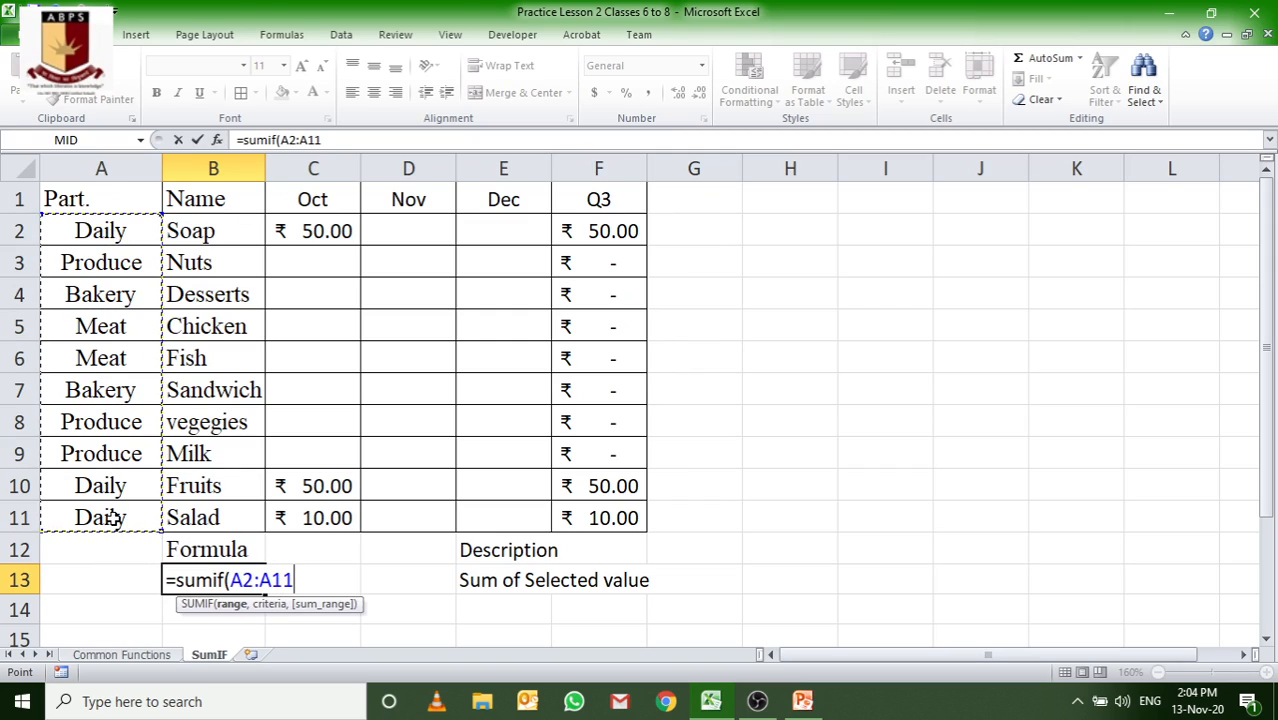
{"action": "type", "text": ","}
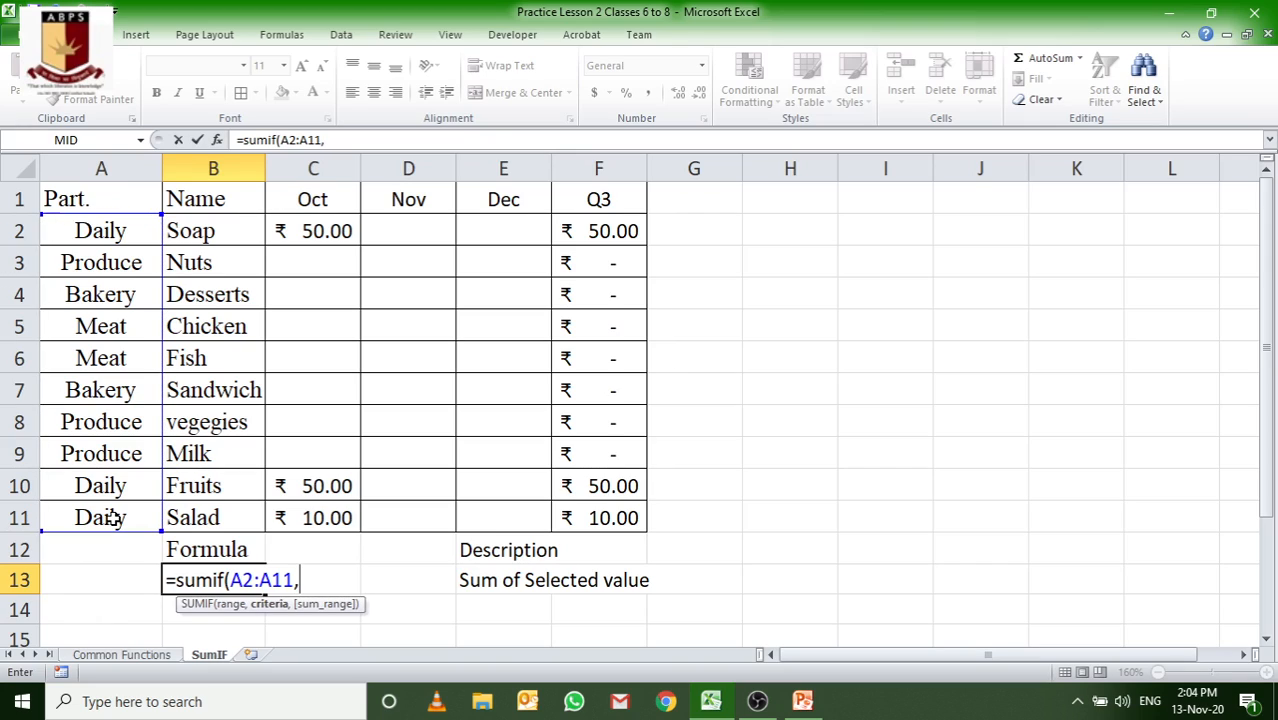
{"action": "left_click", "coordinate": [100, 581]}
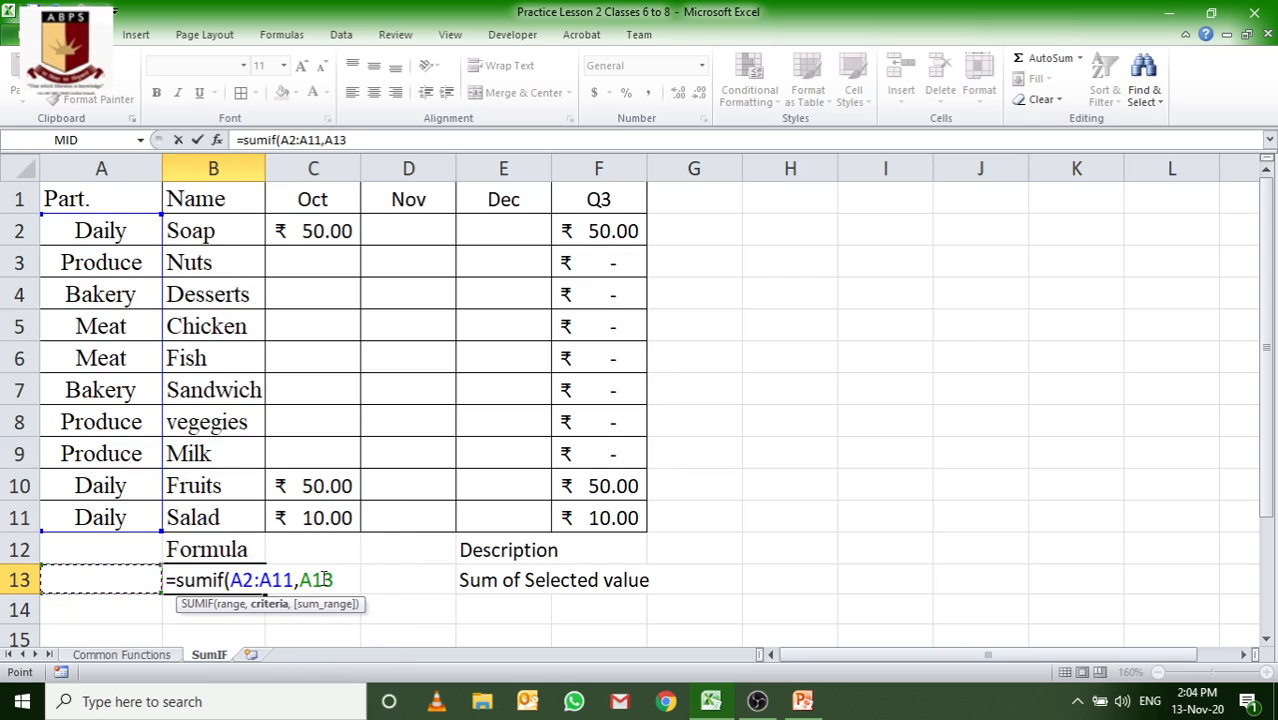
{"action": "type", "text": ","}
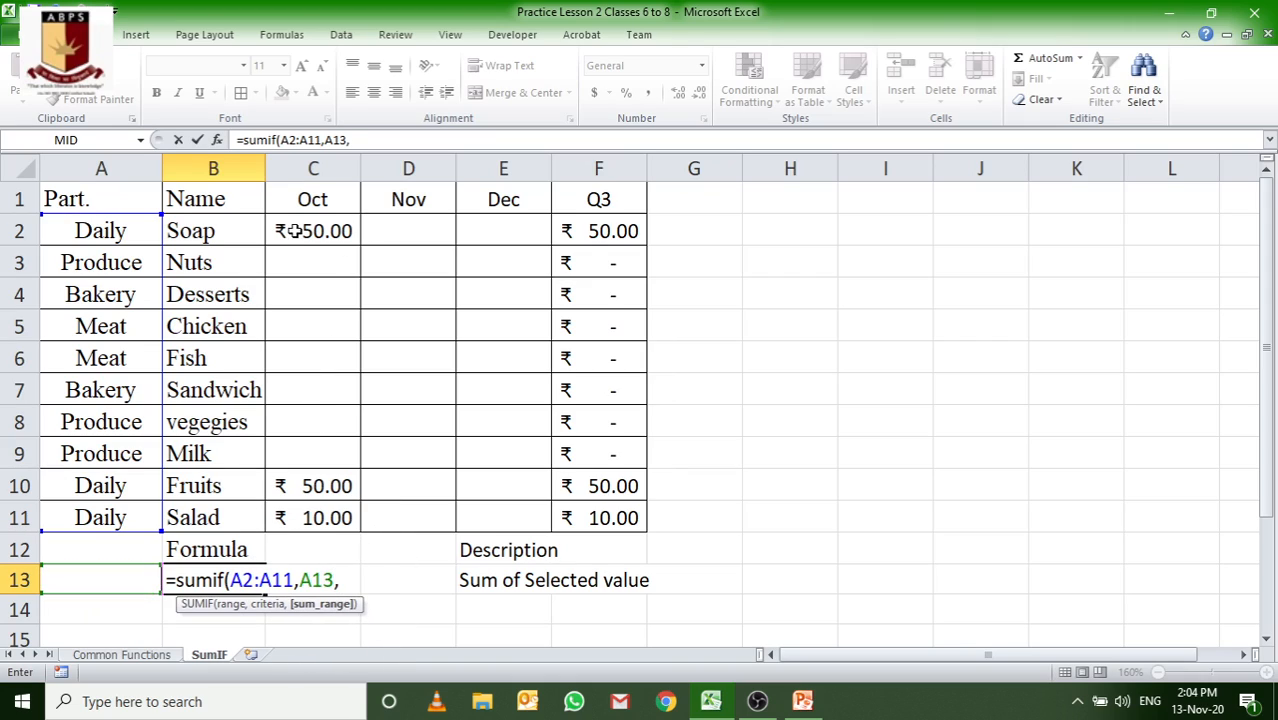
{"action": "left_click_drag", "start_coordinate": [285, 231], "coordinate": [531, 515]}
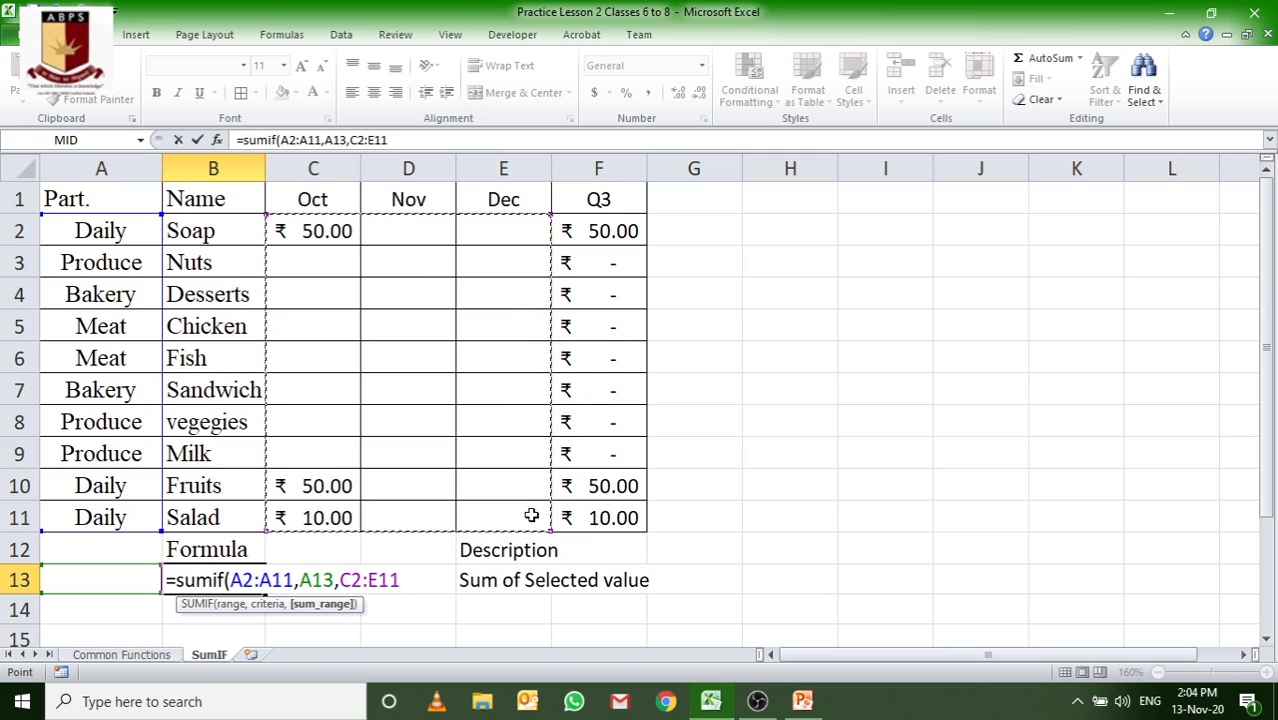
{"action": "type", "text": ")"}
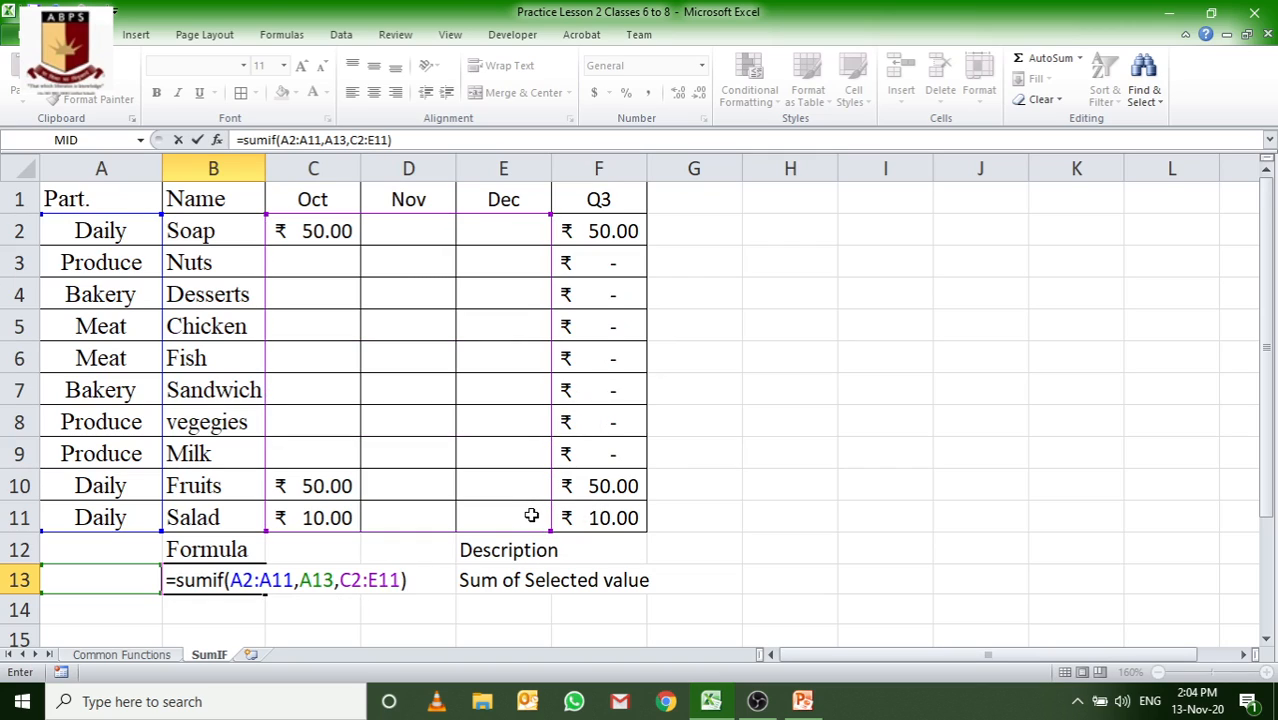
{"action": "key", "text": "Return"}
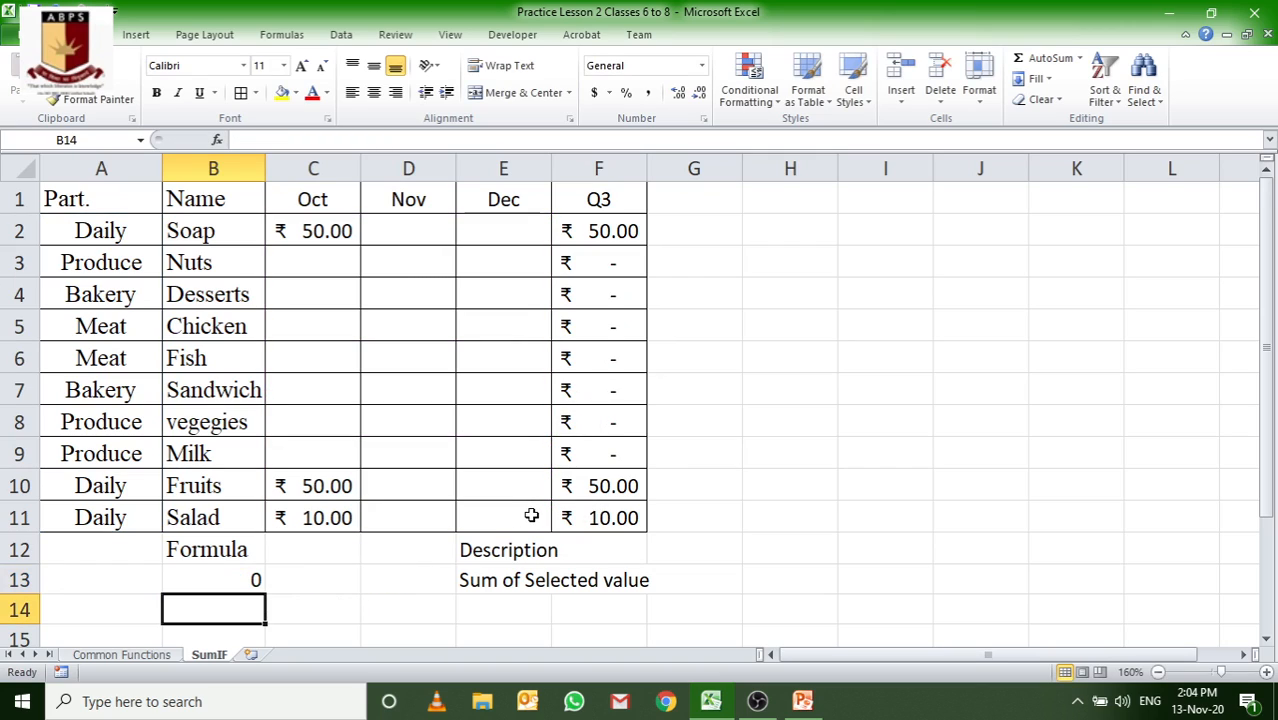
Label cell A12 as Cond and enter daily as the condition in A13
{"action": "left_click", "coordinate": [134, 579]}
{"action": "left_click", "coordinate": [119, 546]}
{"action": "type", "text": "Cri"}
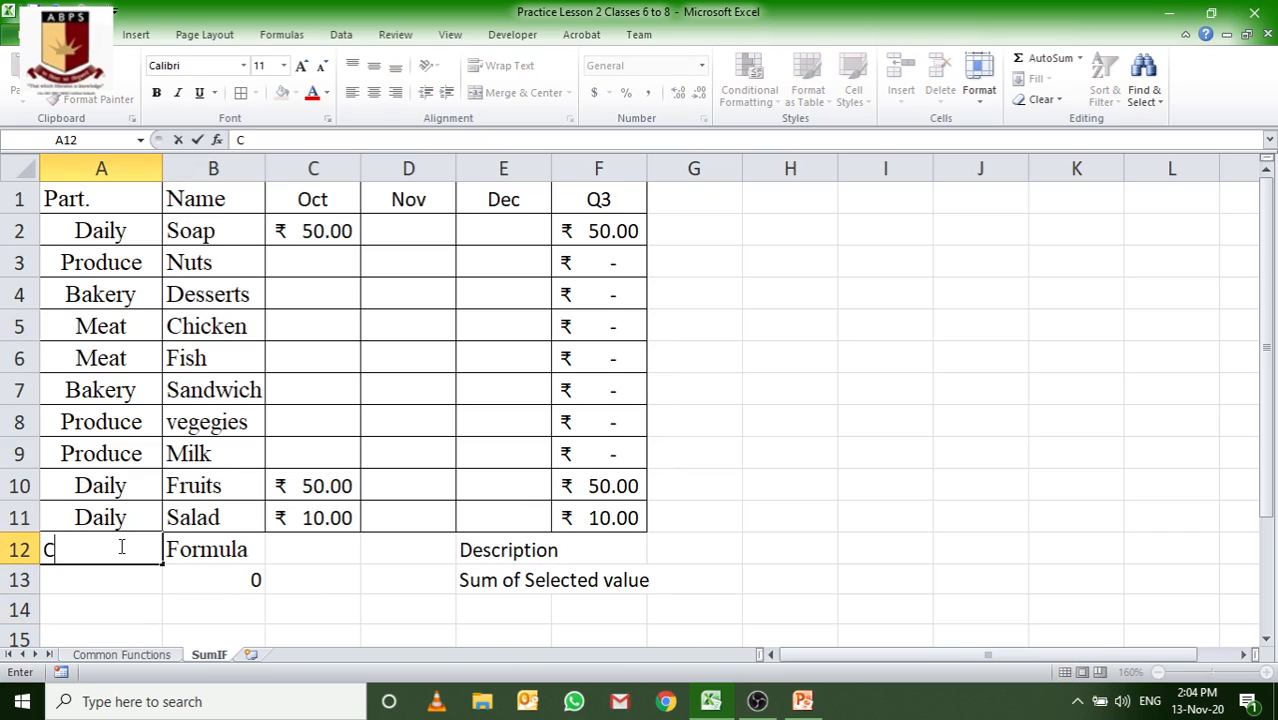
{"action": "key", "text": "BackSpace"}
{"action": "key", "text": "BackSpace"}
{"action": "key", "text": "BackSpace"}
{"action": "type", "text": "Cond"}
{"action": "key", "text": "Return"}
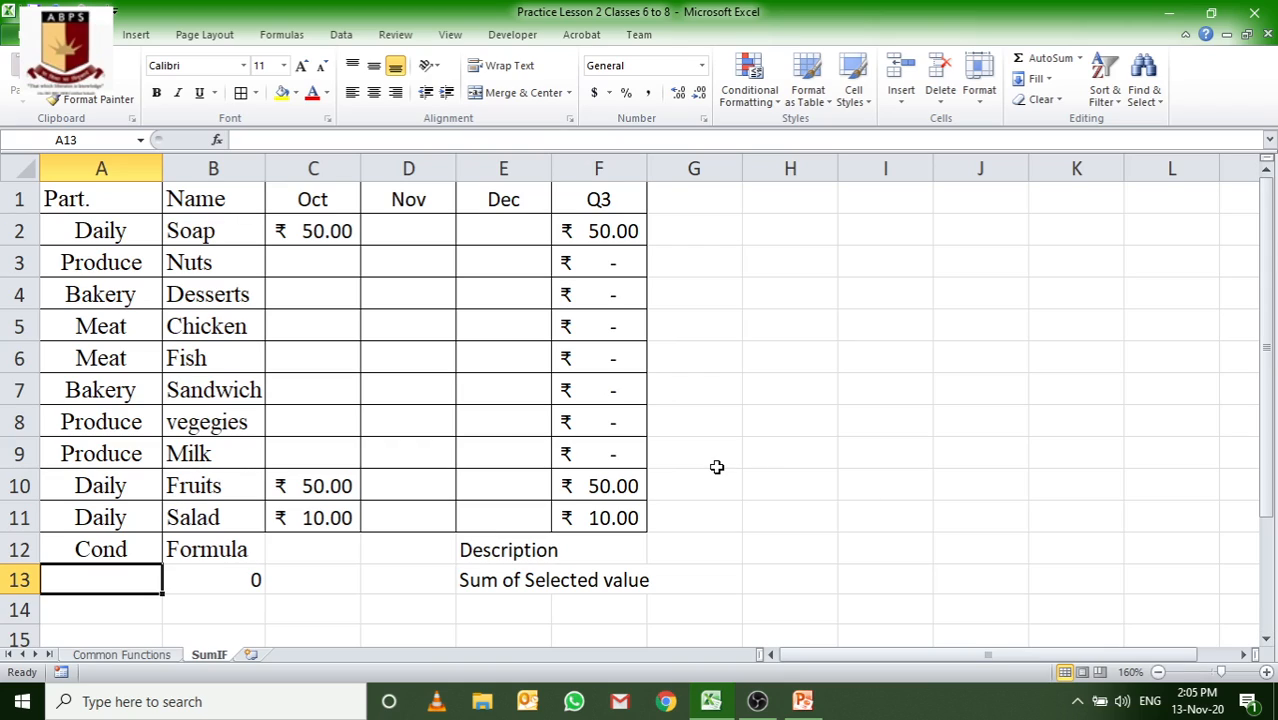
{"action": "type", "text": "daily"}
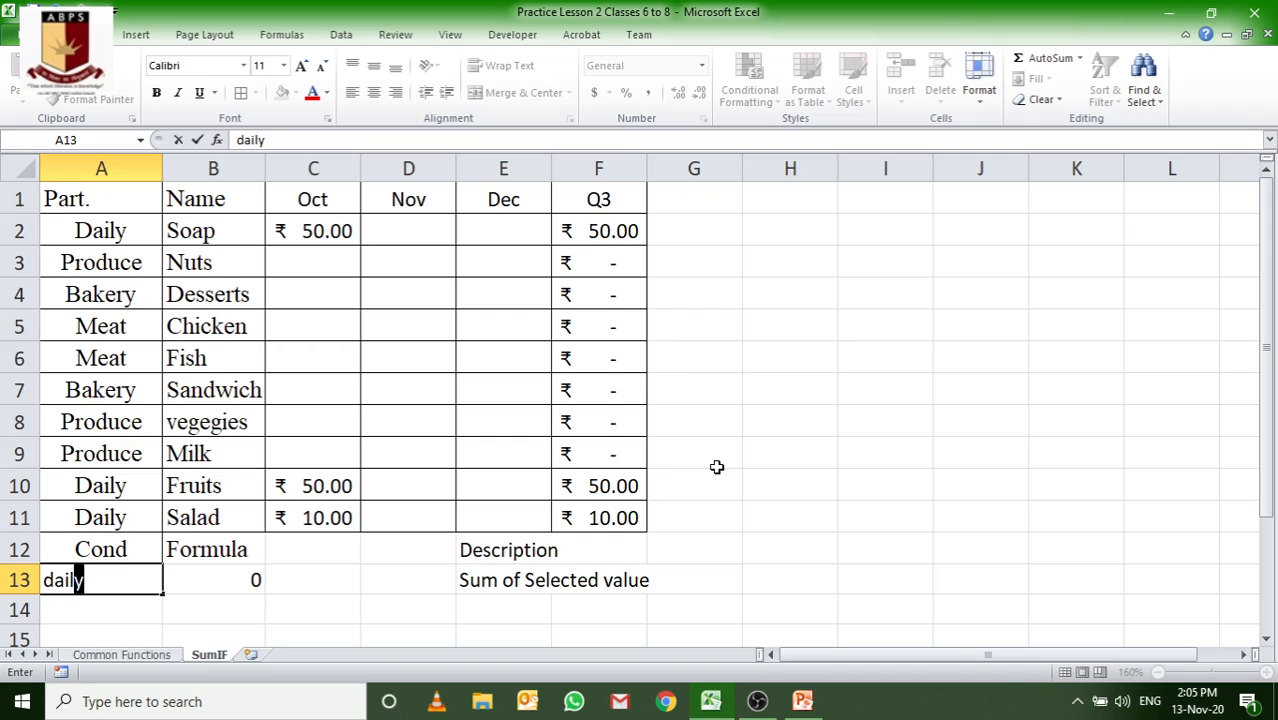
{"action": "key", "text": "Return"}
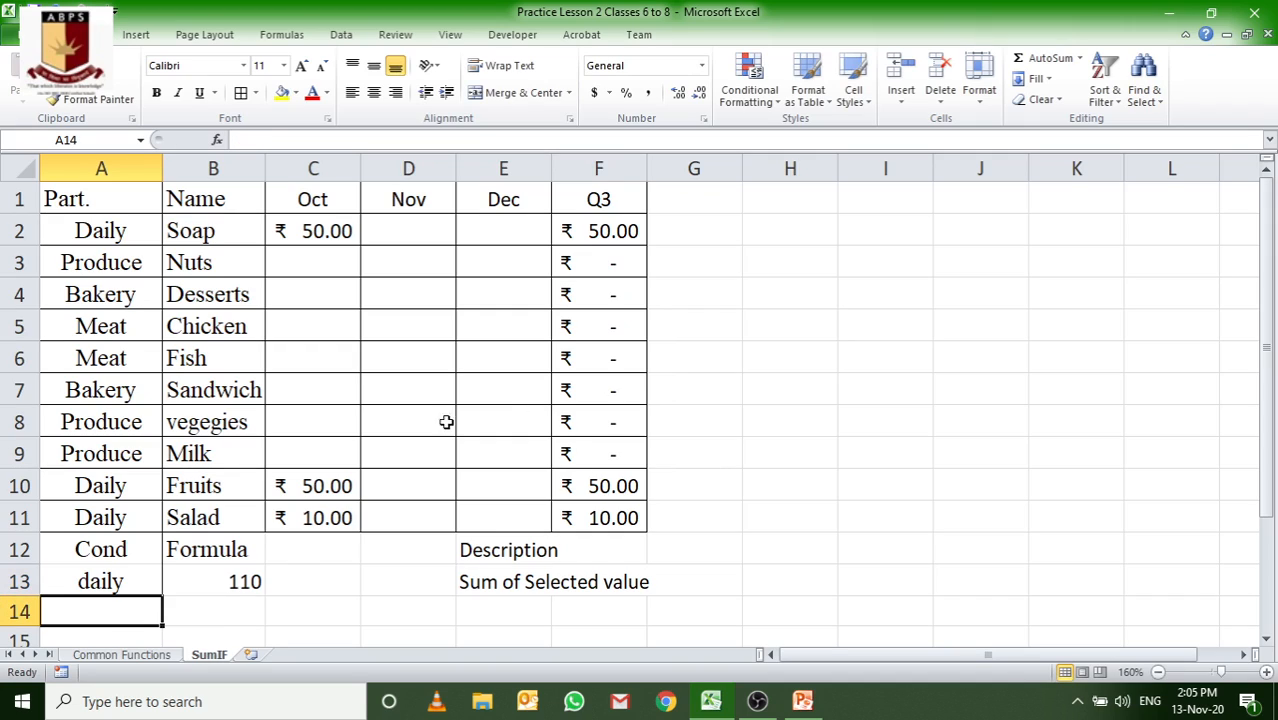
Enter October sales of 500 for Desserts in C4 and 50 for Sandwich in C7
{"action": "left_click", "coordinate": [326, 297]}
{"action": "type", "text": "500"}
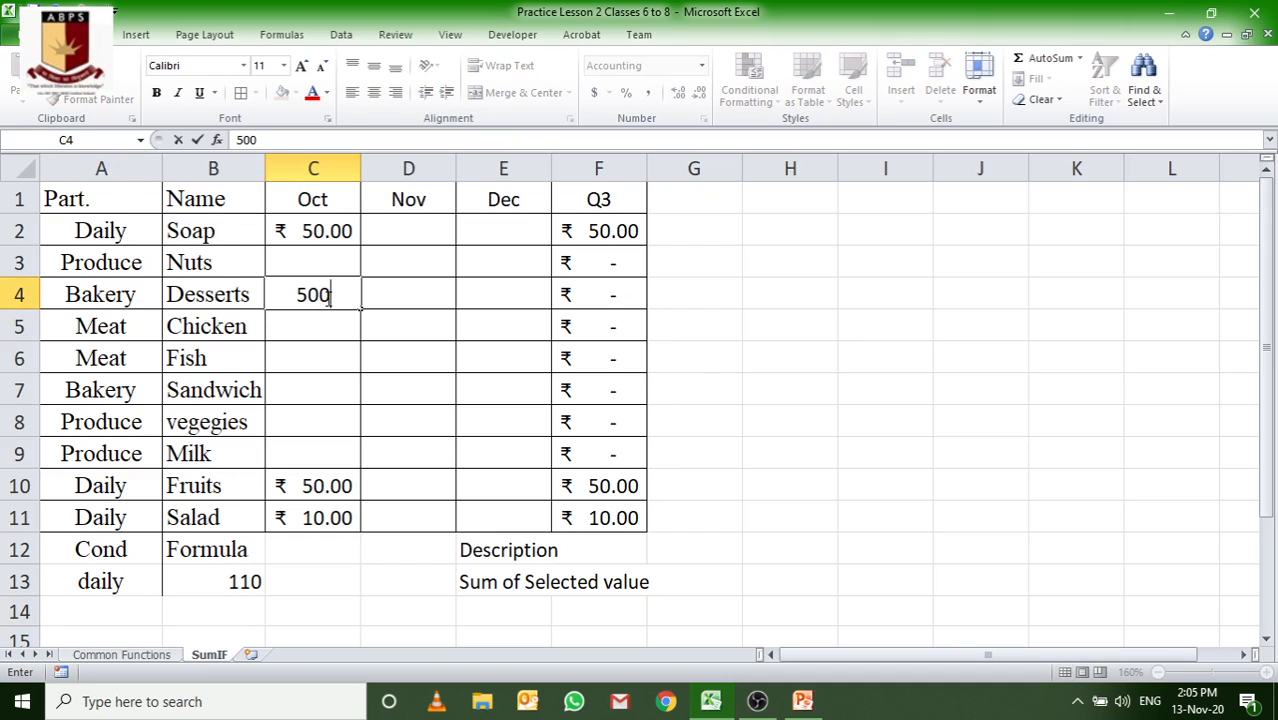
{"action": "key", "text": "Return"}
{"action": "key", "text": "Return"}
{"action": "key", "text": "Down"}
{"action": "key", "text": "Down"}
{"action": "key", "text": "Down"}
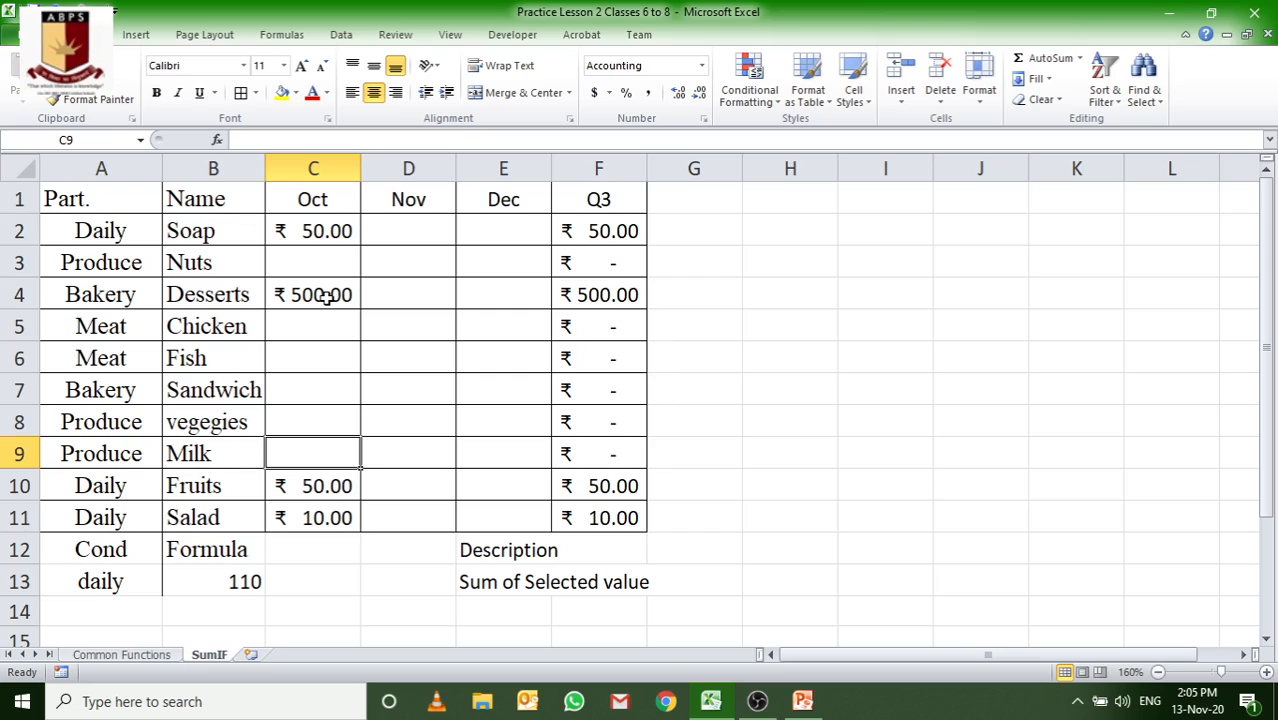
{"action": "key", "text": "Up"}
{"action": "key", "text": "Up"}
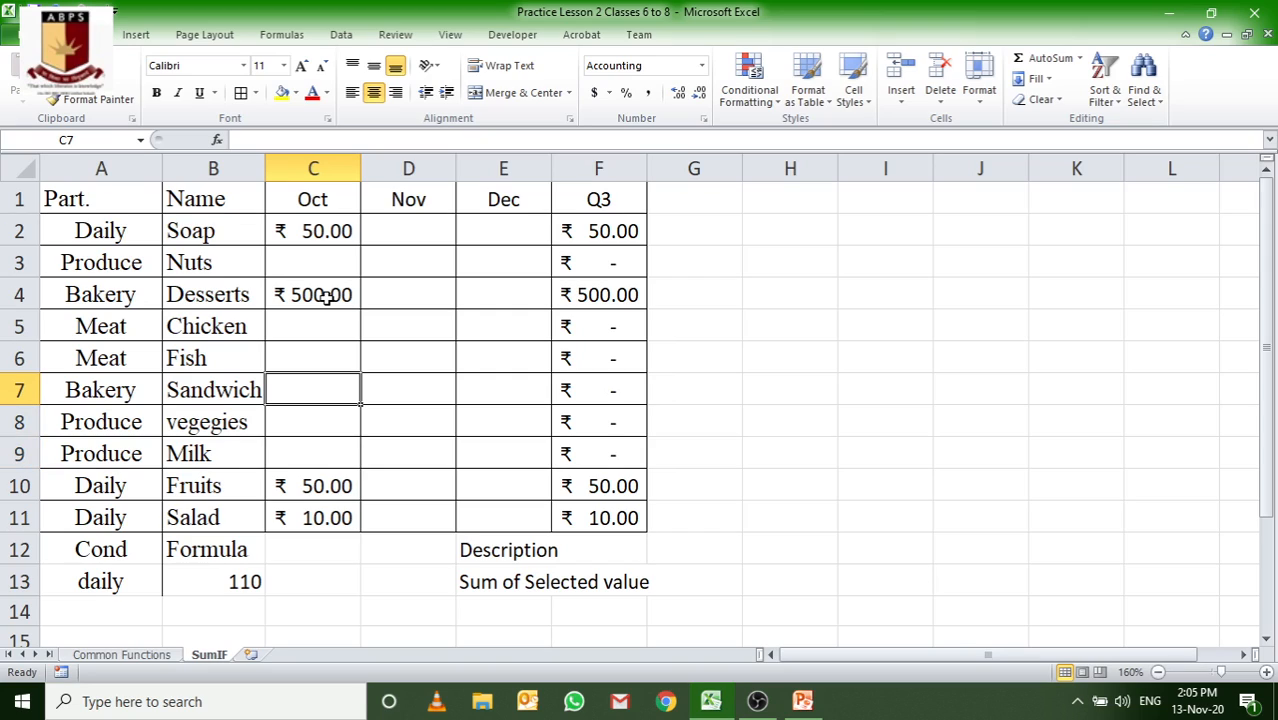
{"action": "type", "text": "50"}
{"action": "key", "text": "Return"}
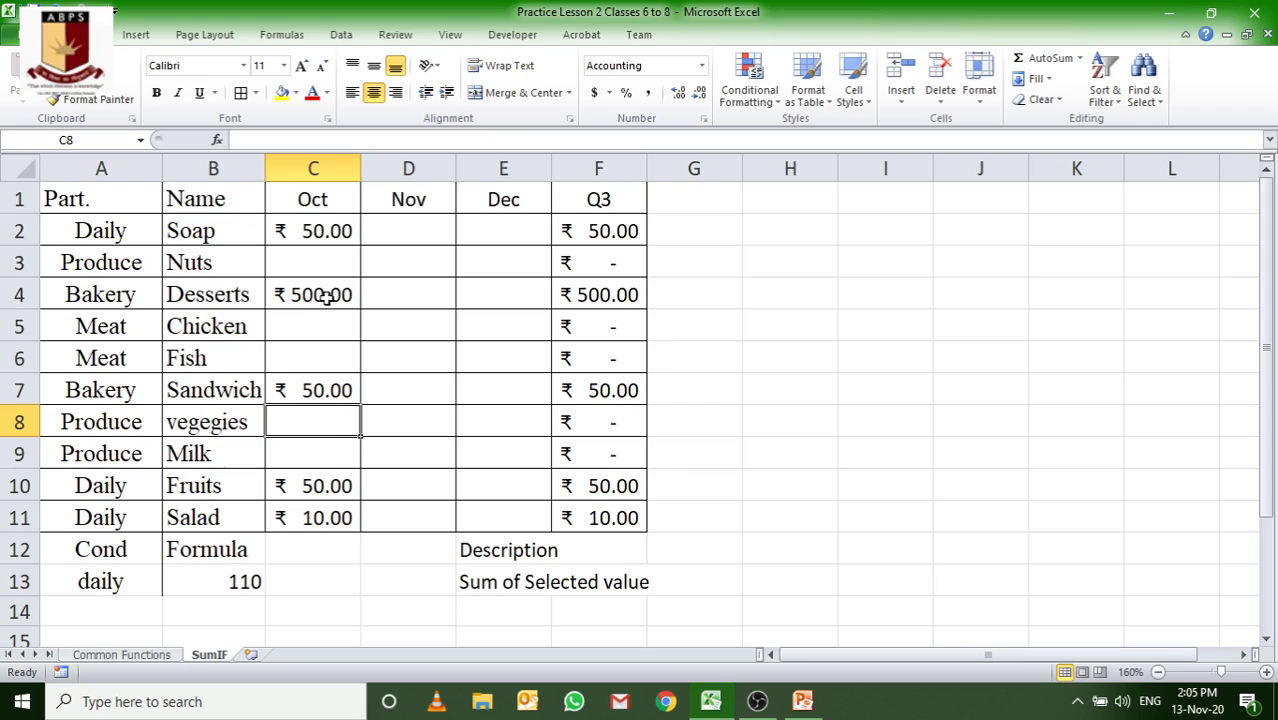
Change the condition in A13 to bakery and open the SUMIF formula in B13 to inspect its references
{"action": "left_click", "coordinate": [122, 586]}
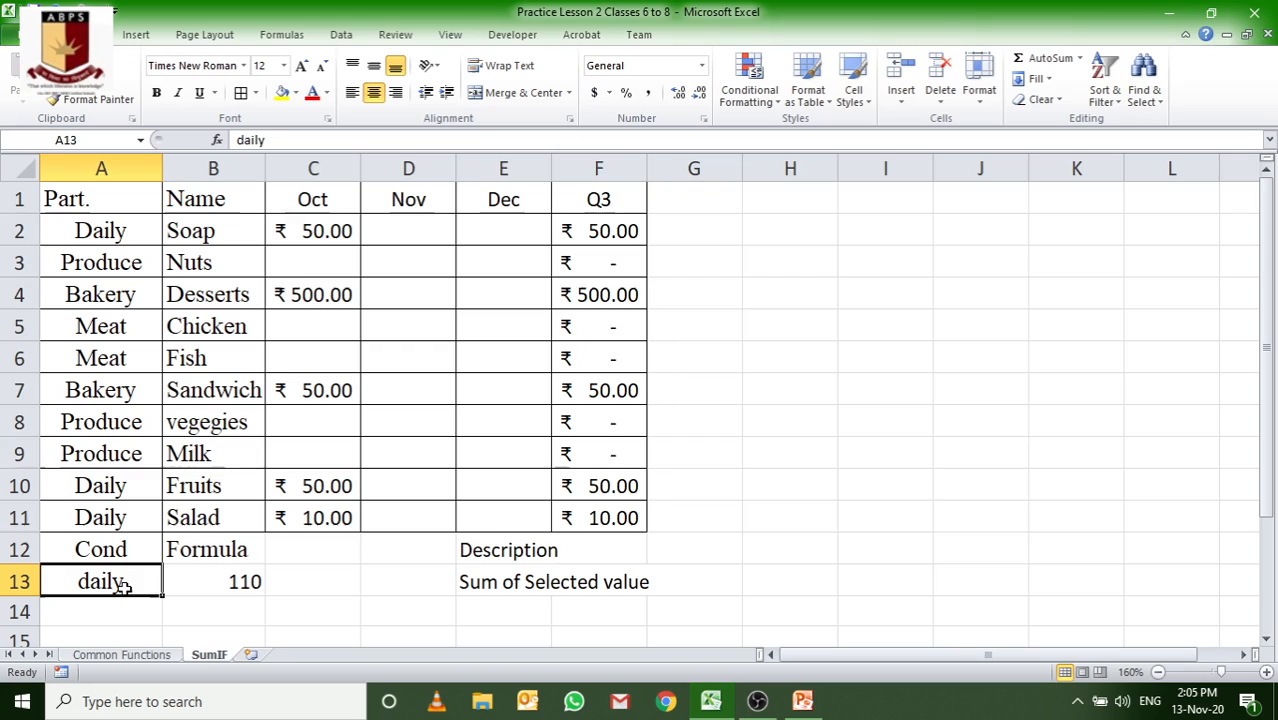
{"action": "type", "text": "bakery"}
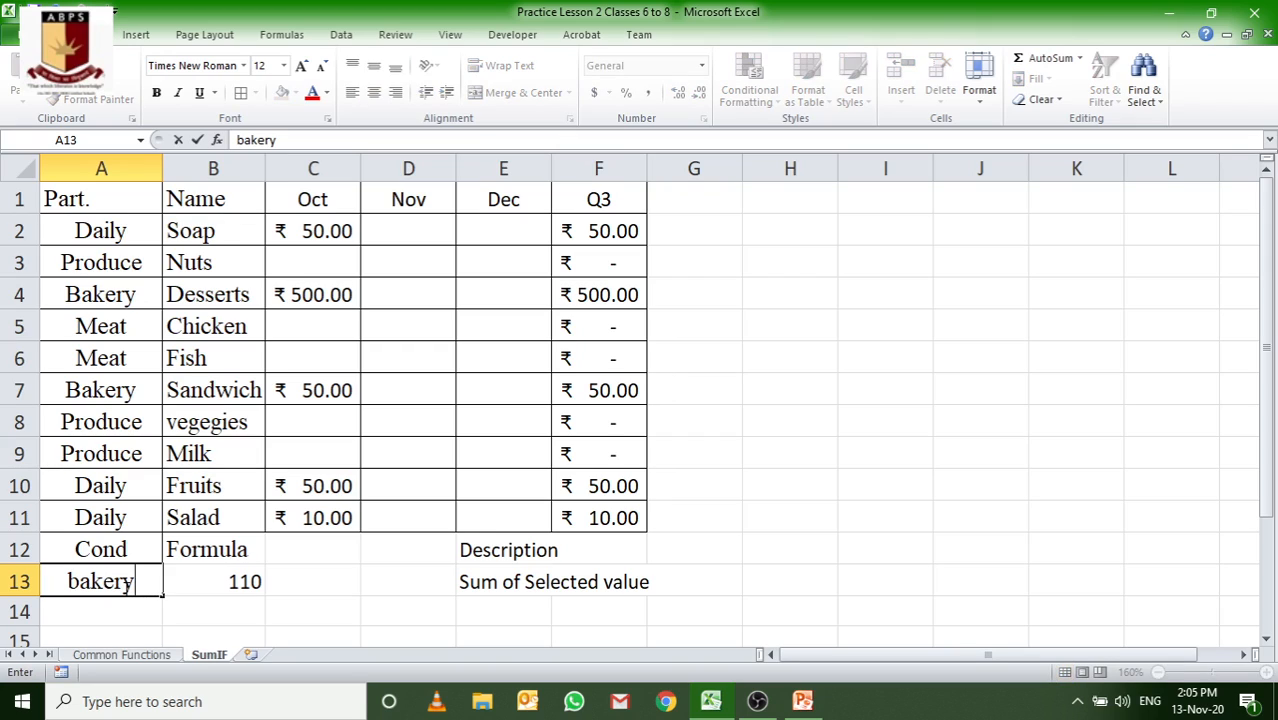
{"action": "key", "text": "Return"}
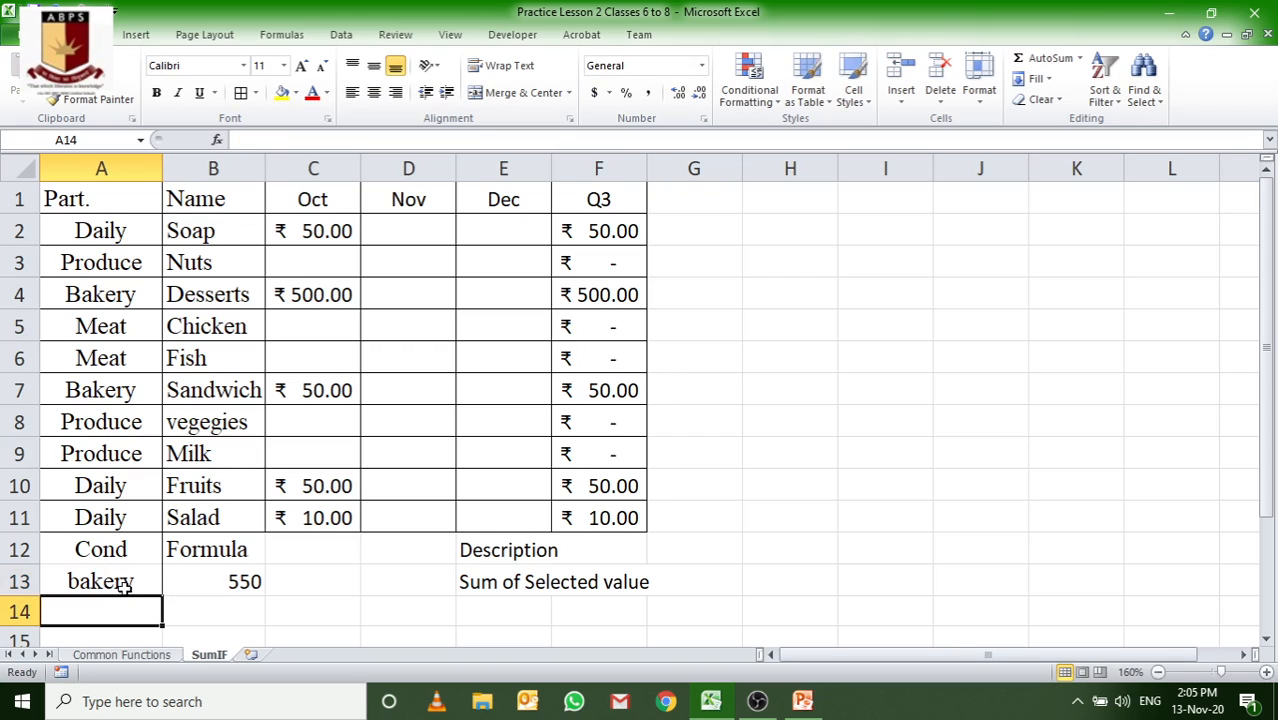
{"action": "double_click", "coordinate": [216, 580]}
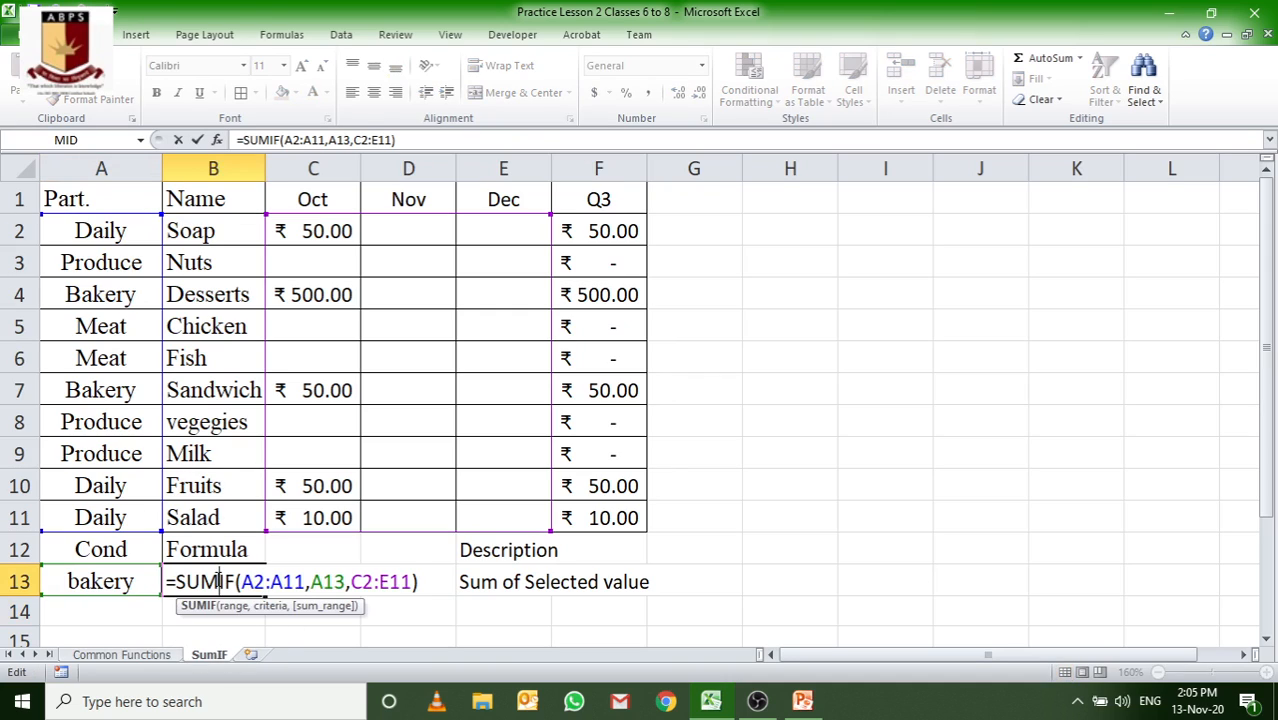